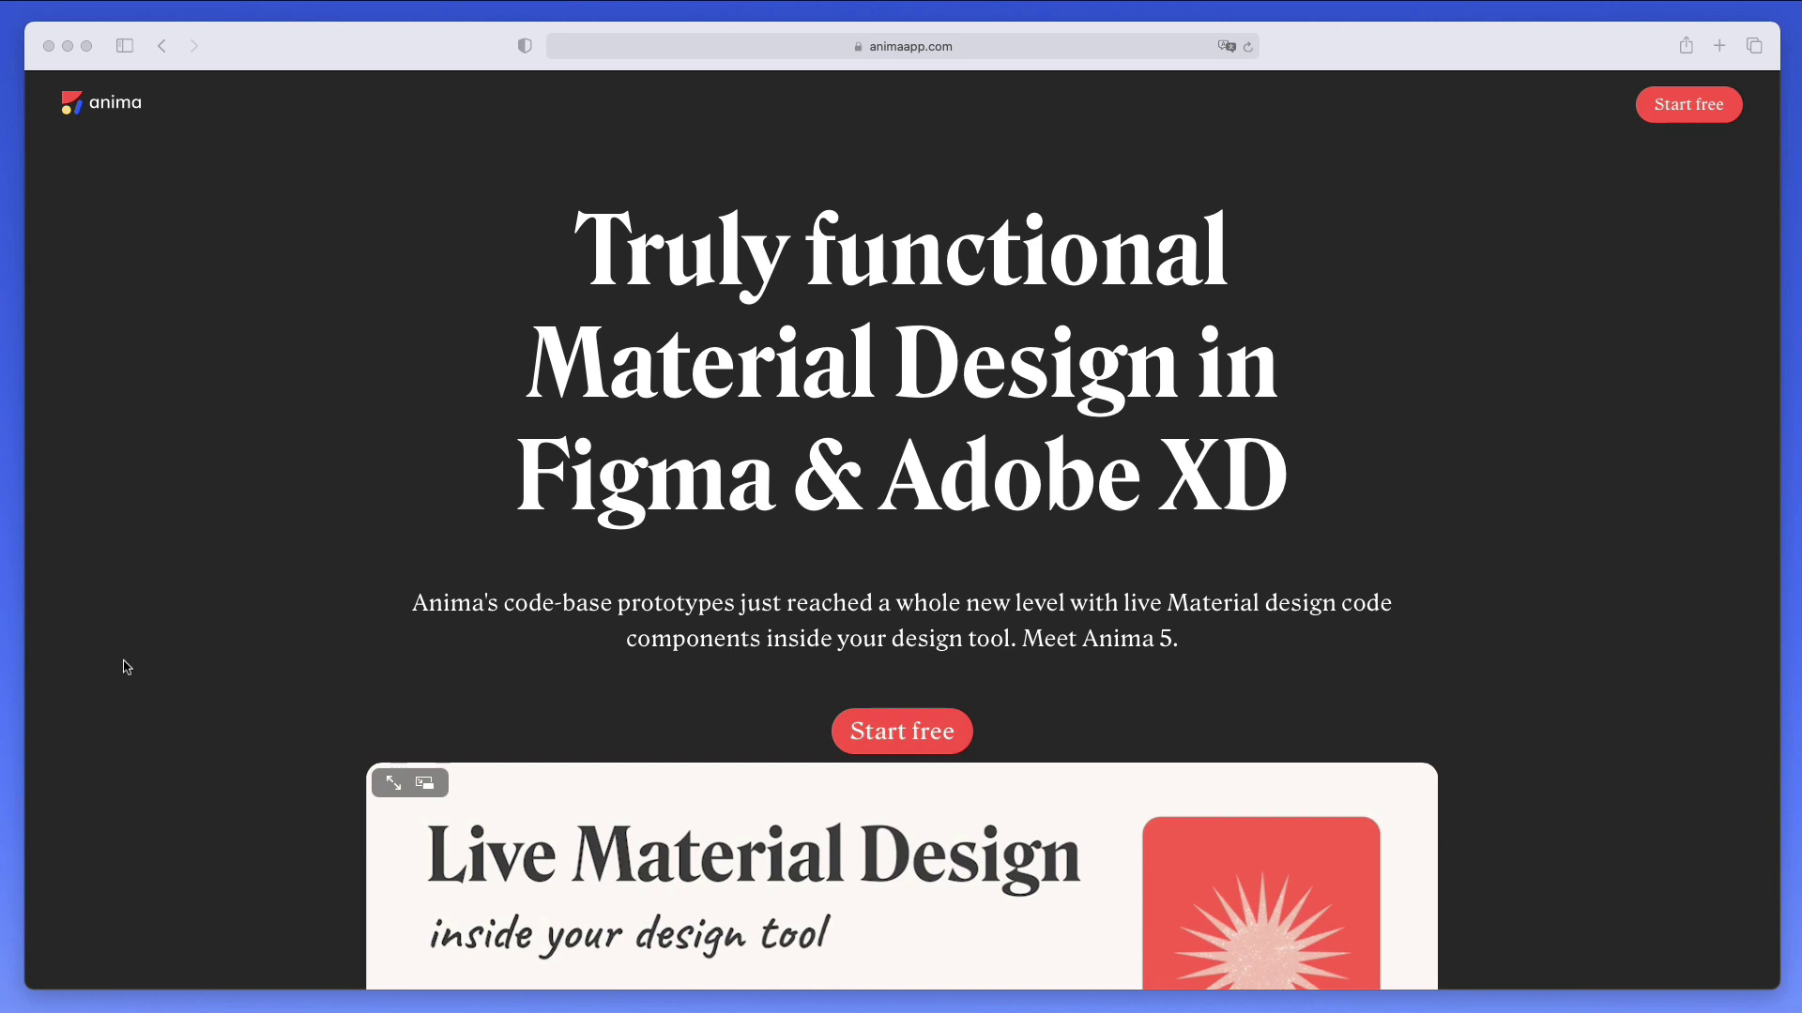
# Scroll down the Anima landing page past the Works in Figma and Code-based Material Design demos.
pyautogui.scroll(-1, 128, 667)
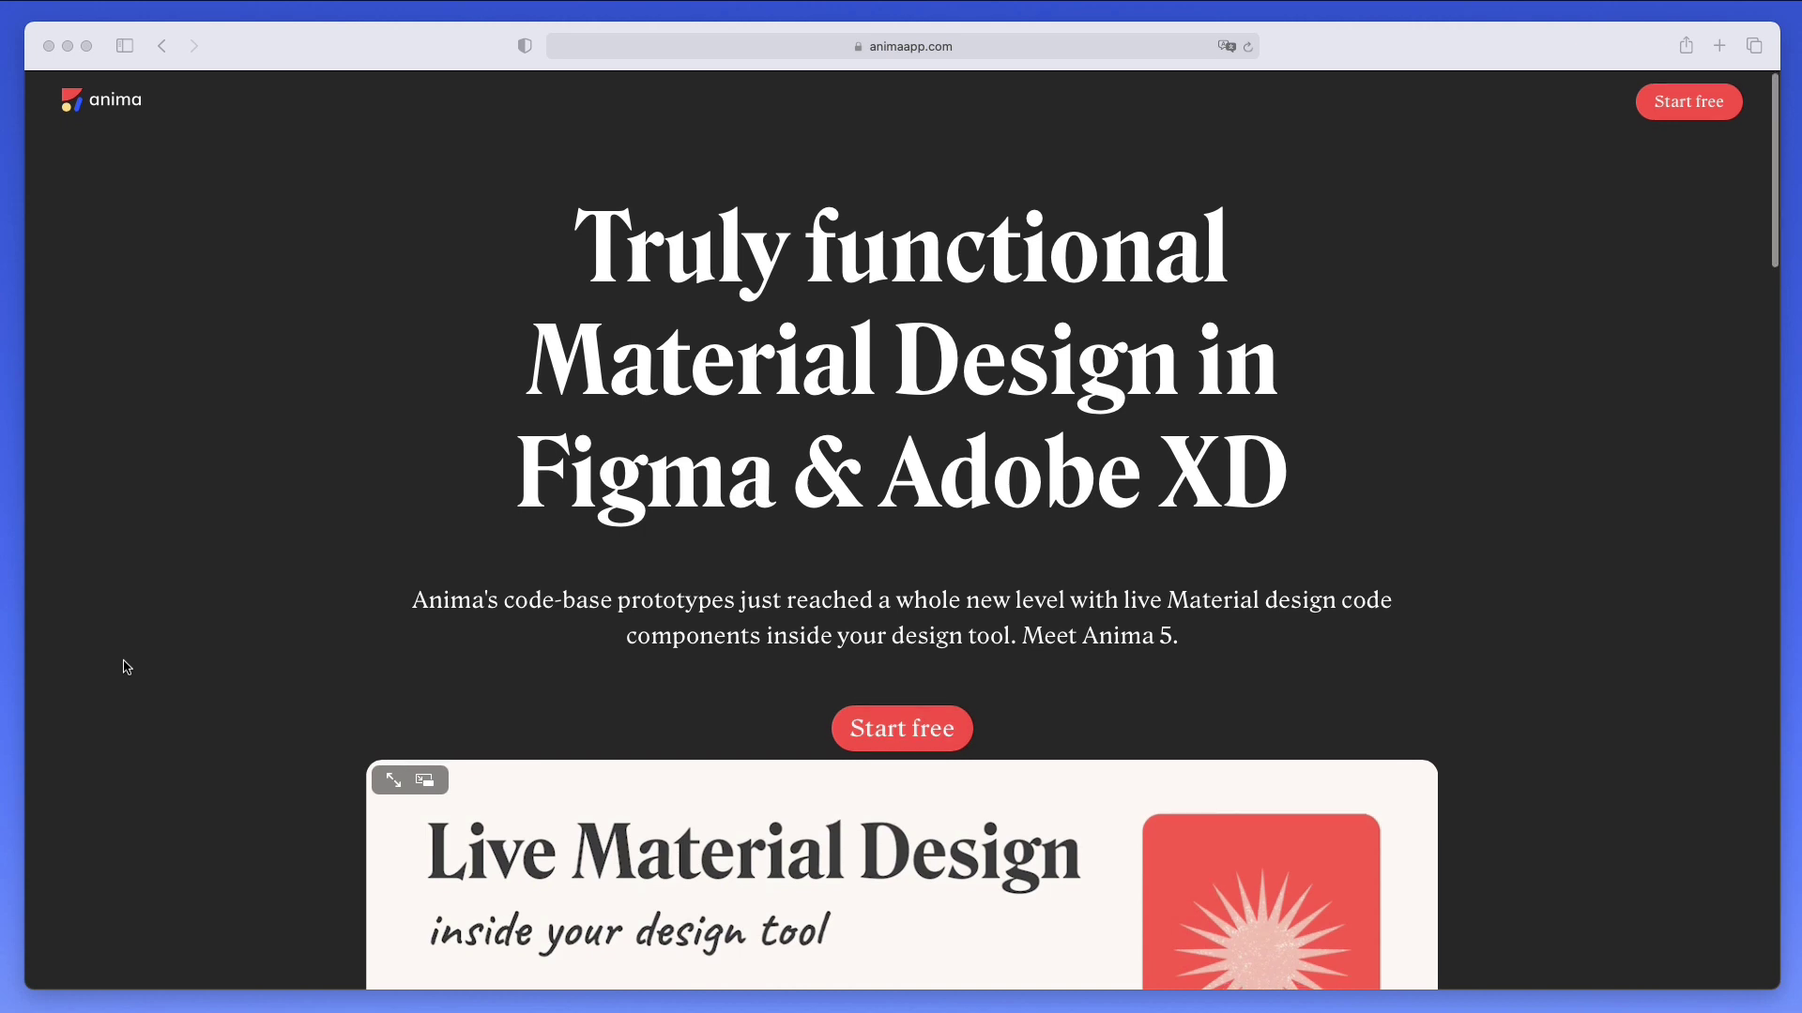
pyautogui.scroll(1, 127, 667)
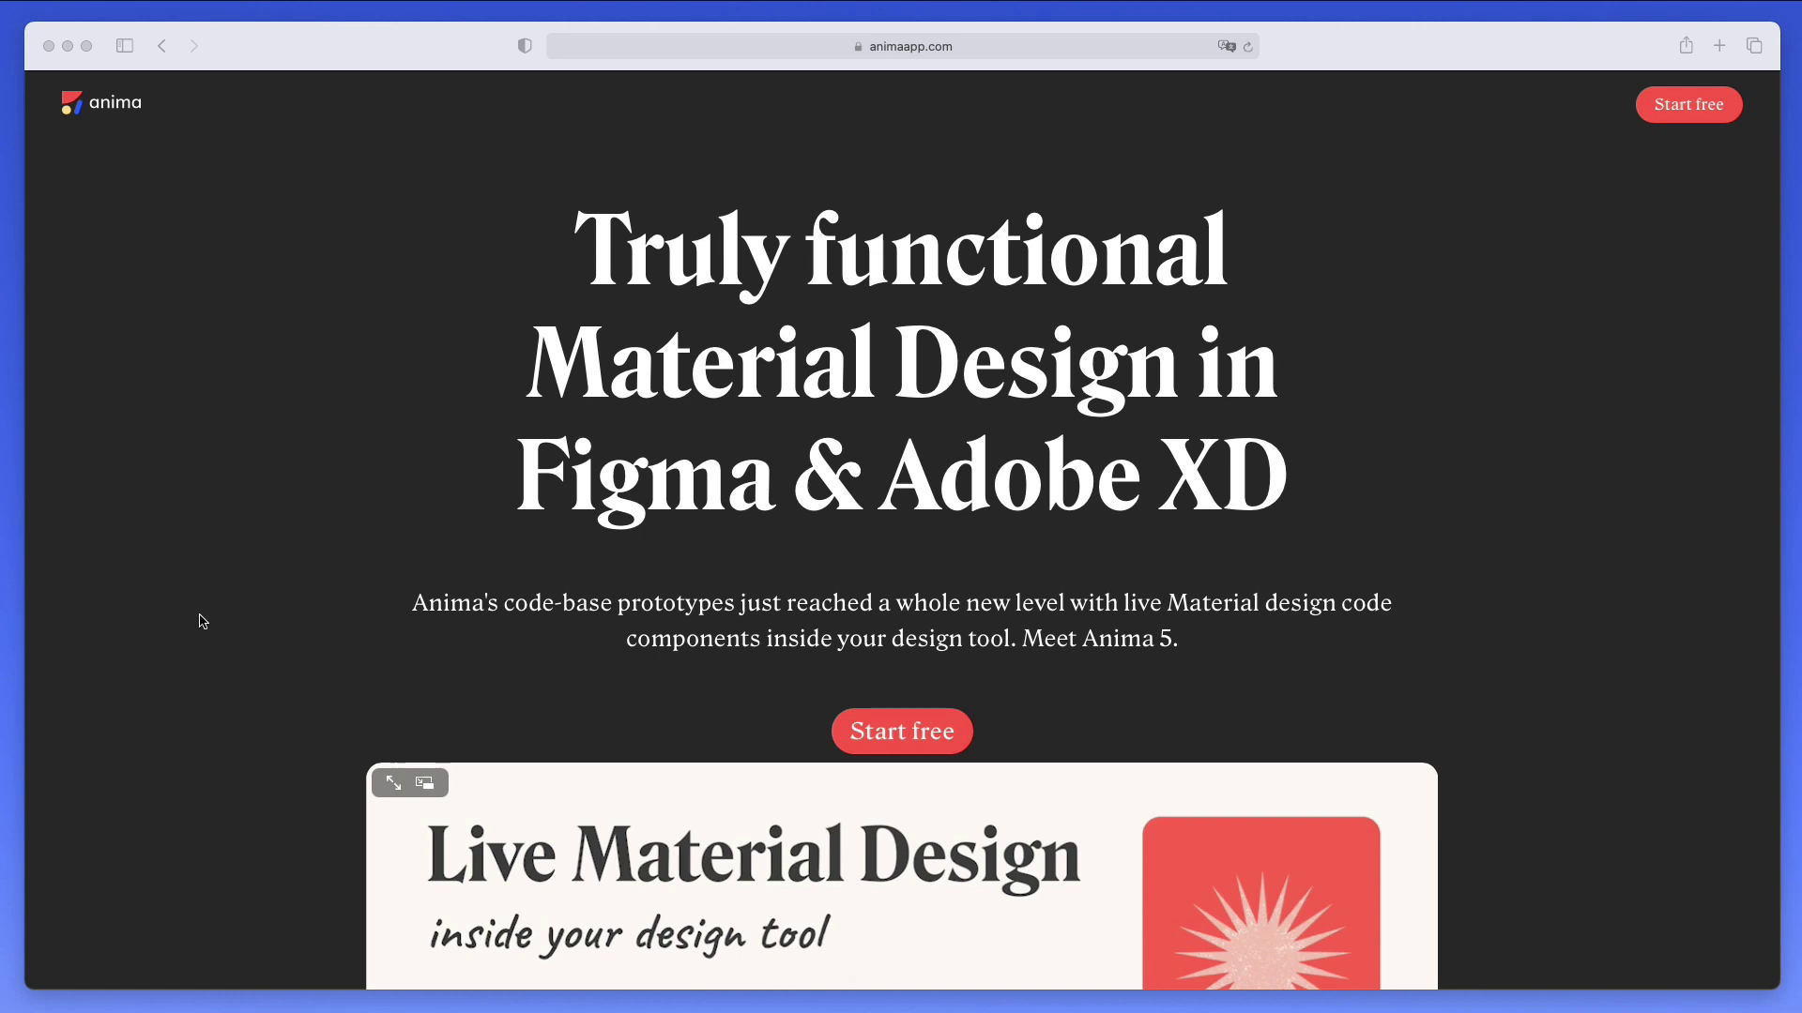
pyautogui.scroll(-5, 290, 540)
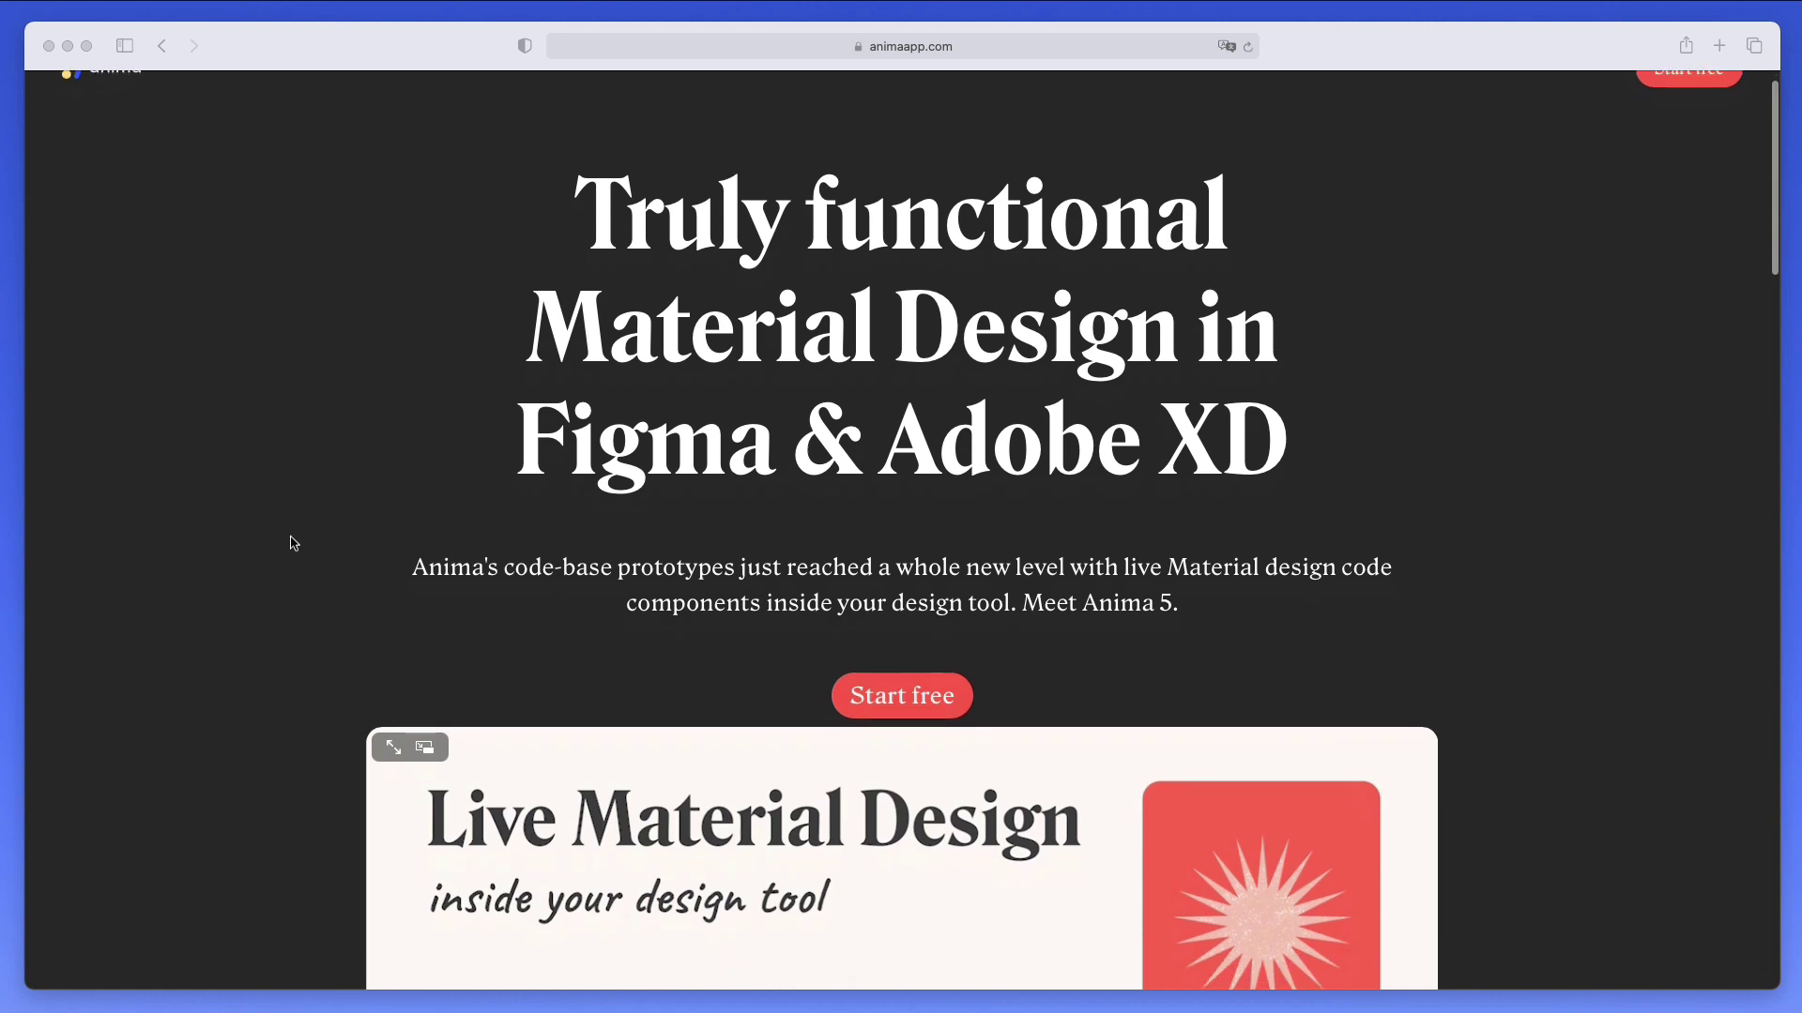
pyautogui.scroll(3, 331, 354)
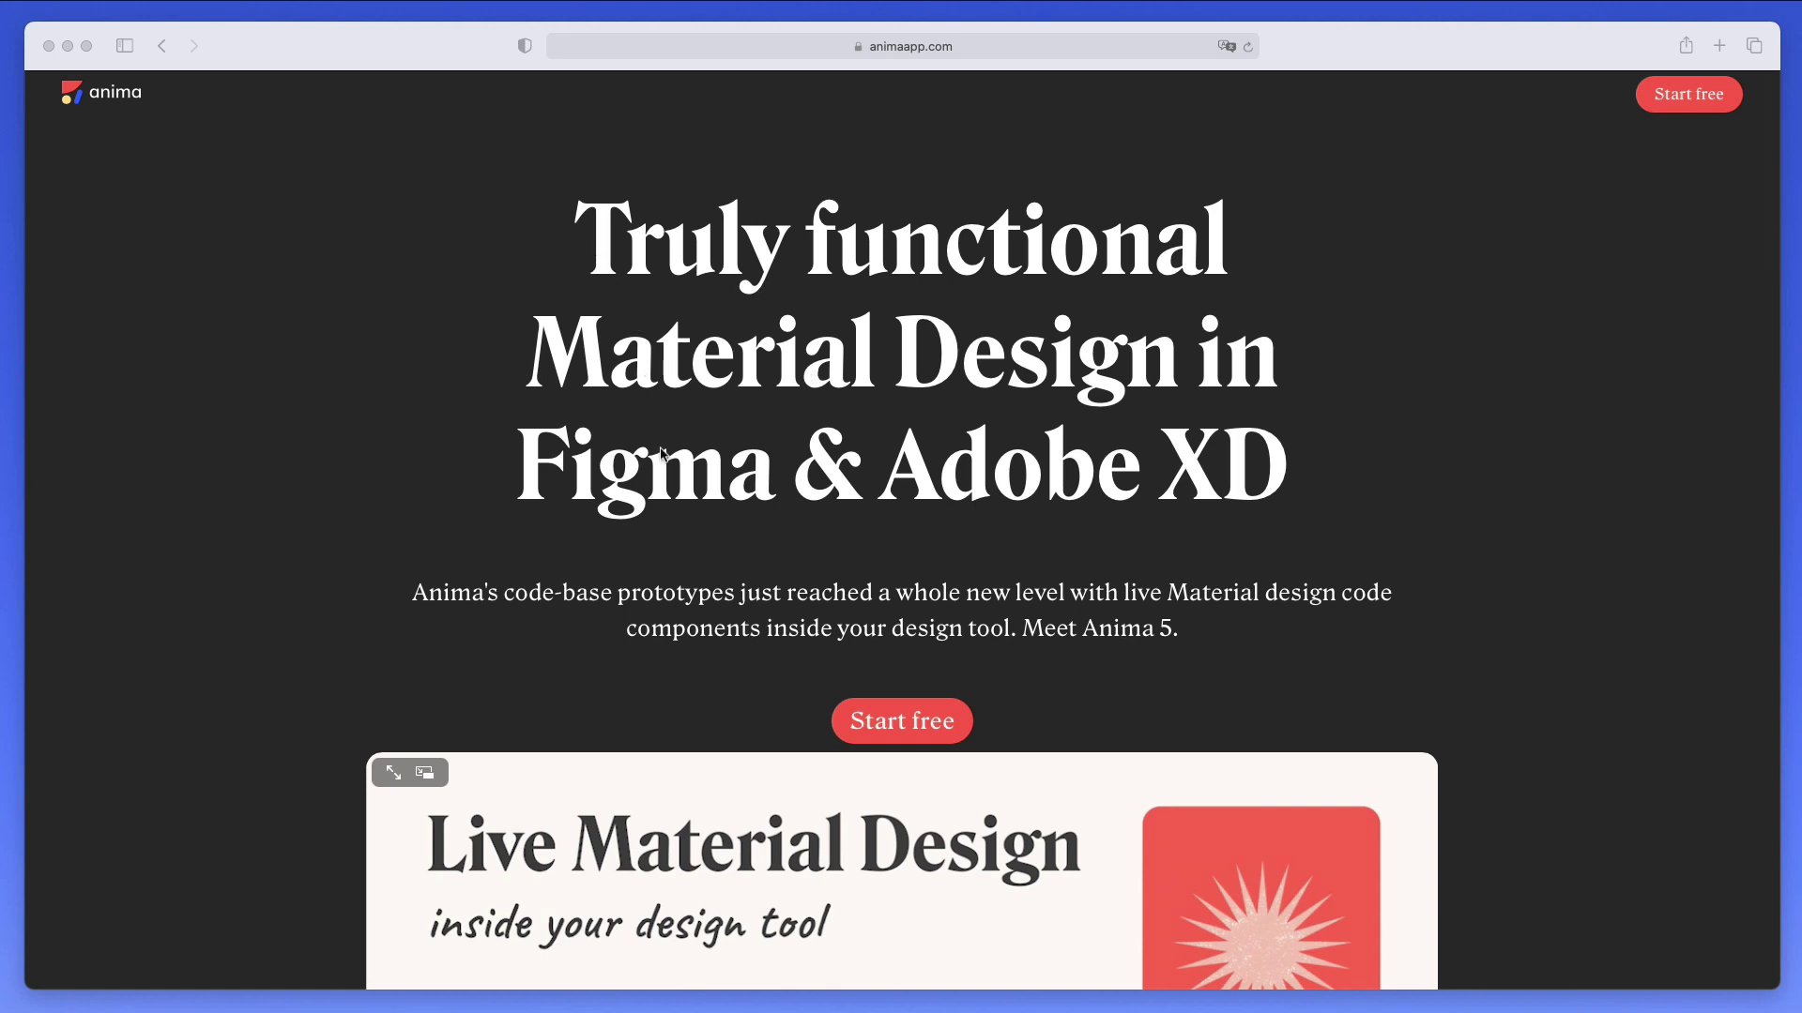
pyautogui.scroll(-5, 469, 554)
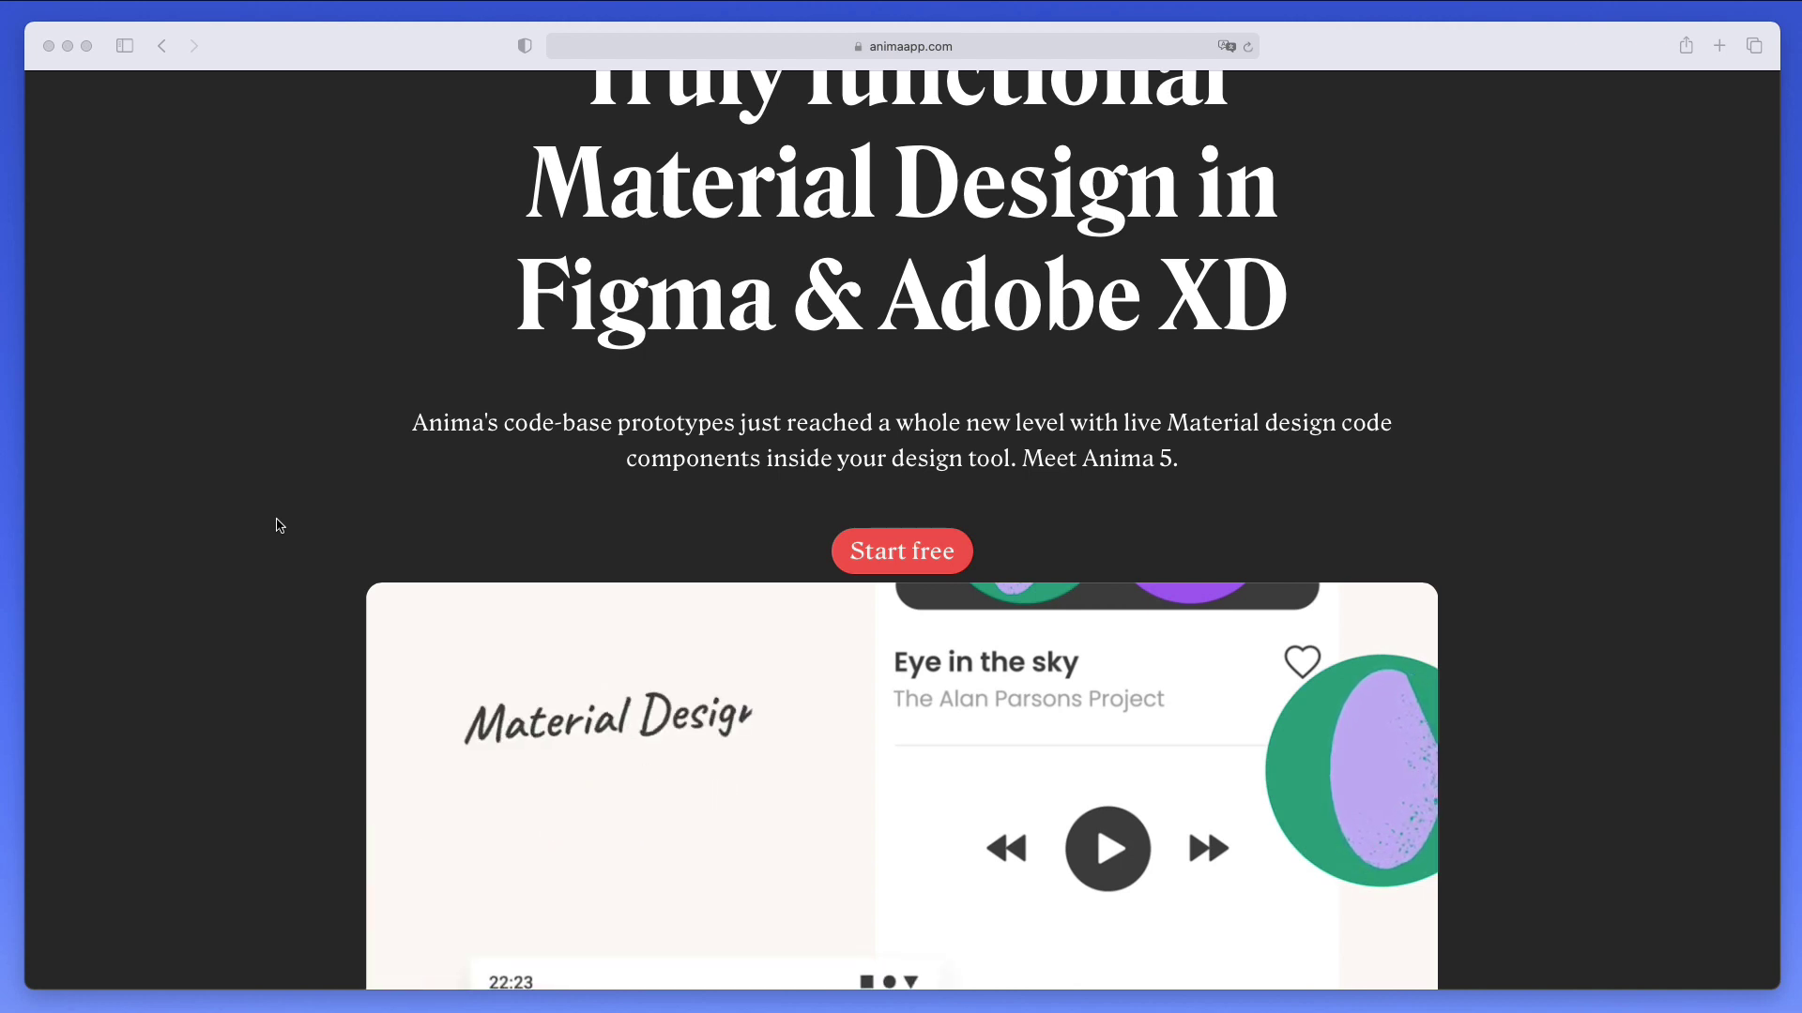
pyautogui.scroll(-8, 274, 524)
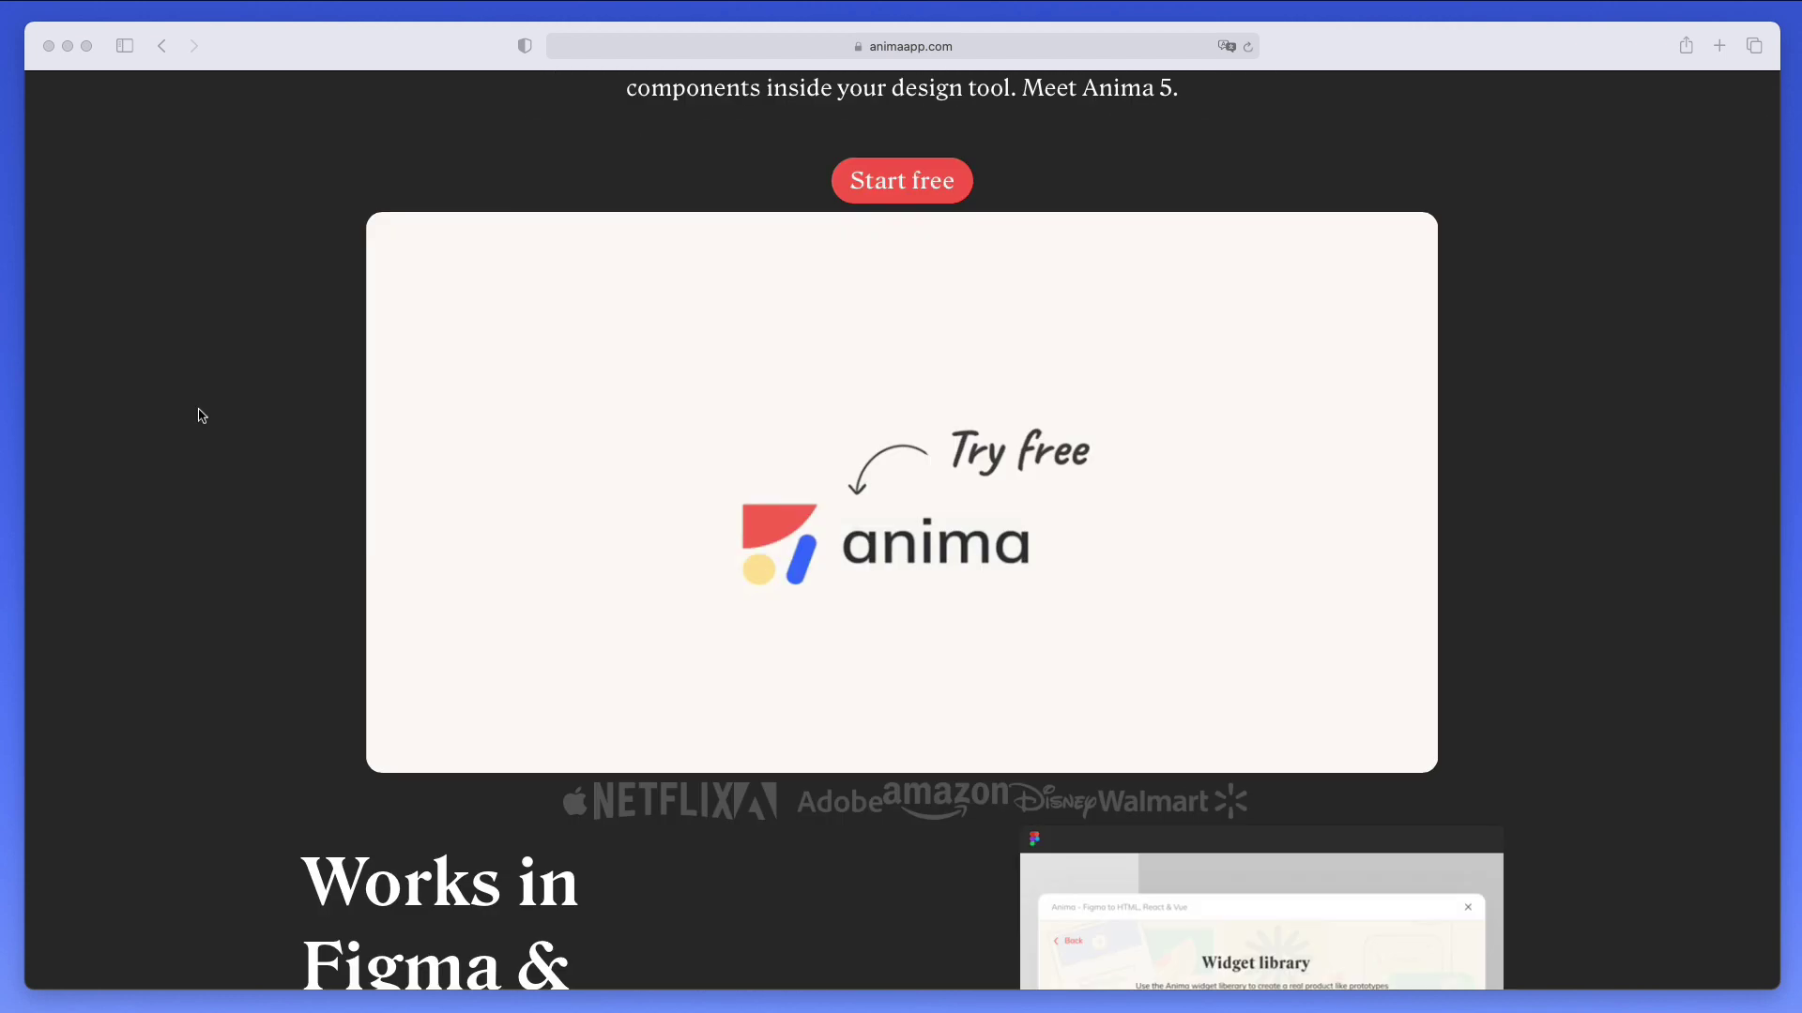
pyautogui.scroll(-9, 248, 408)
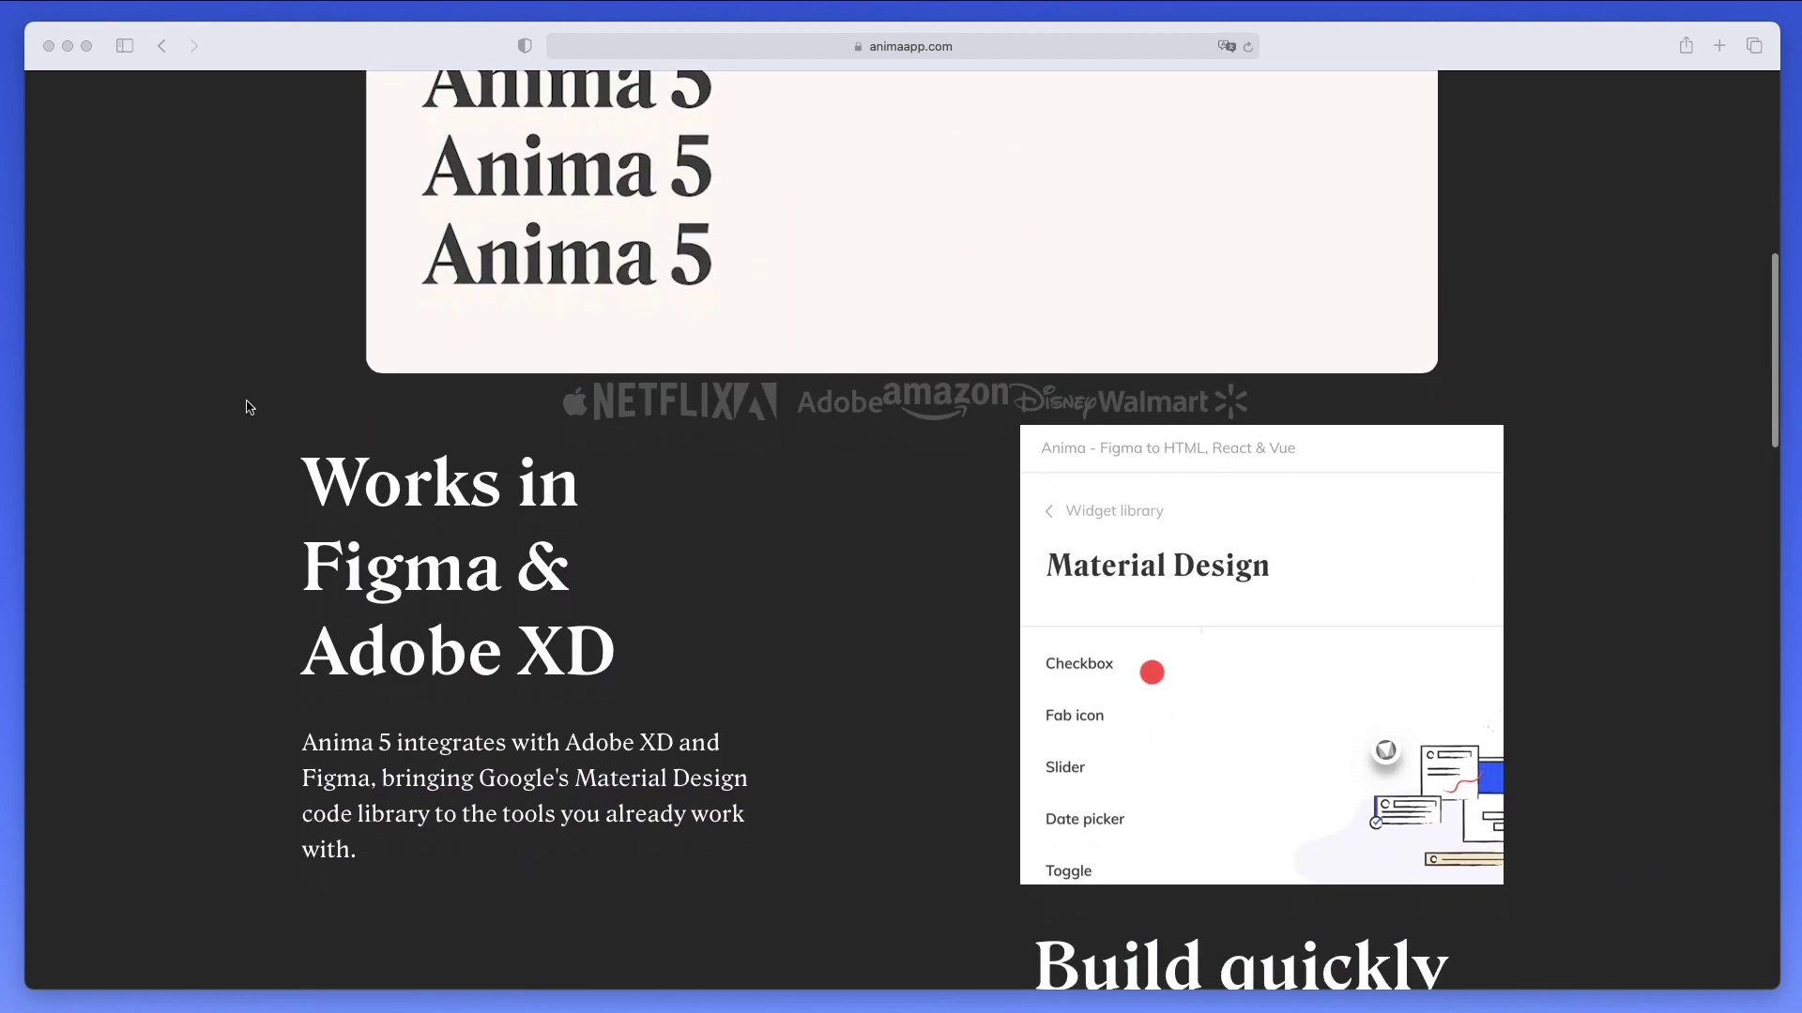
pyautogui.scroll(-4, 248, 407)
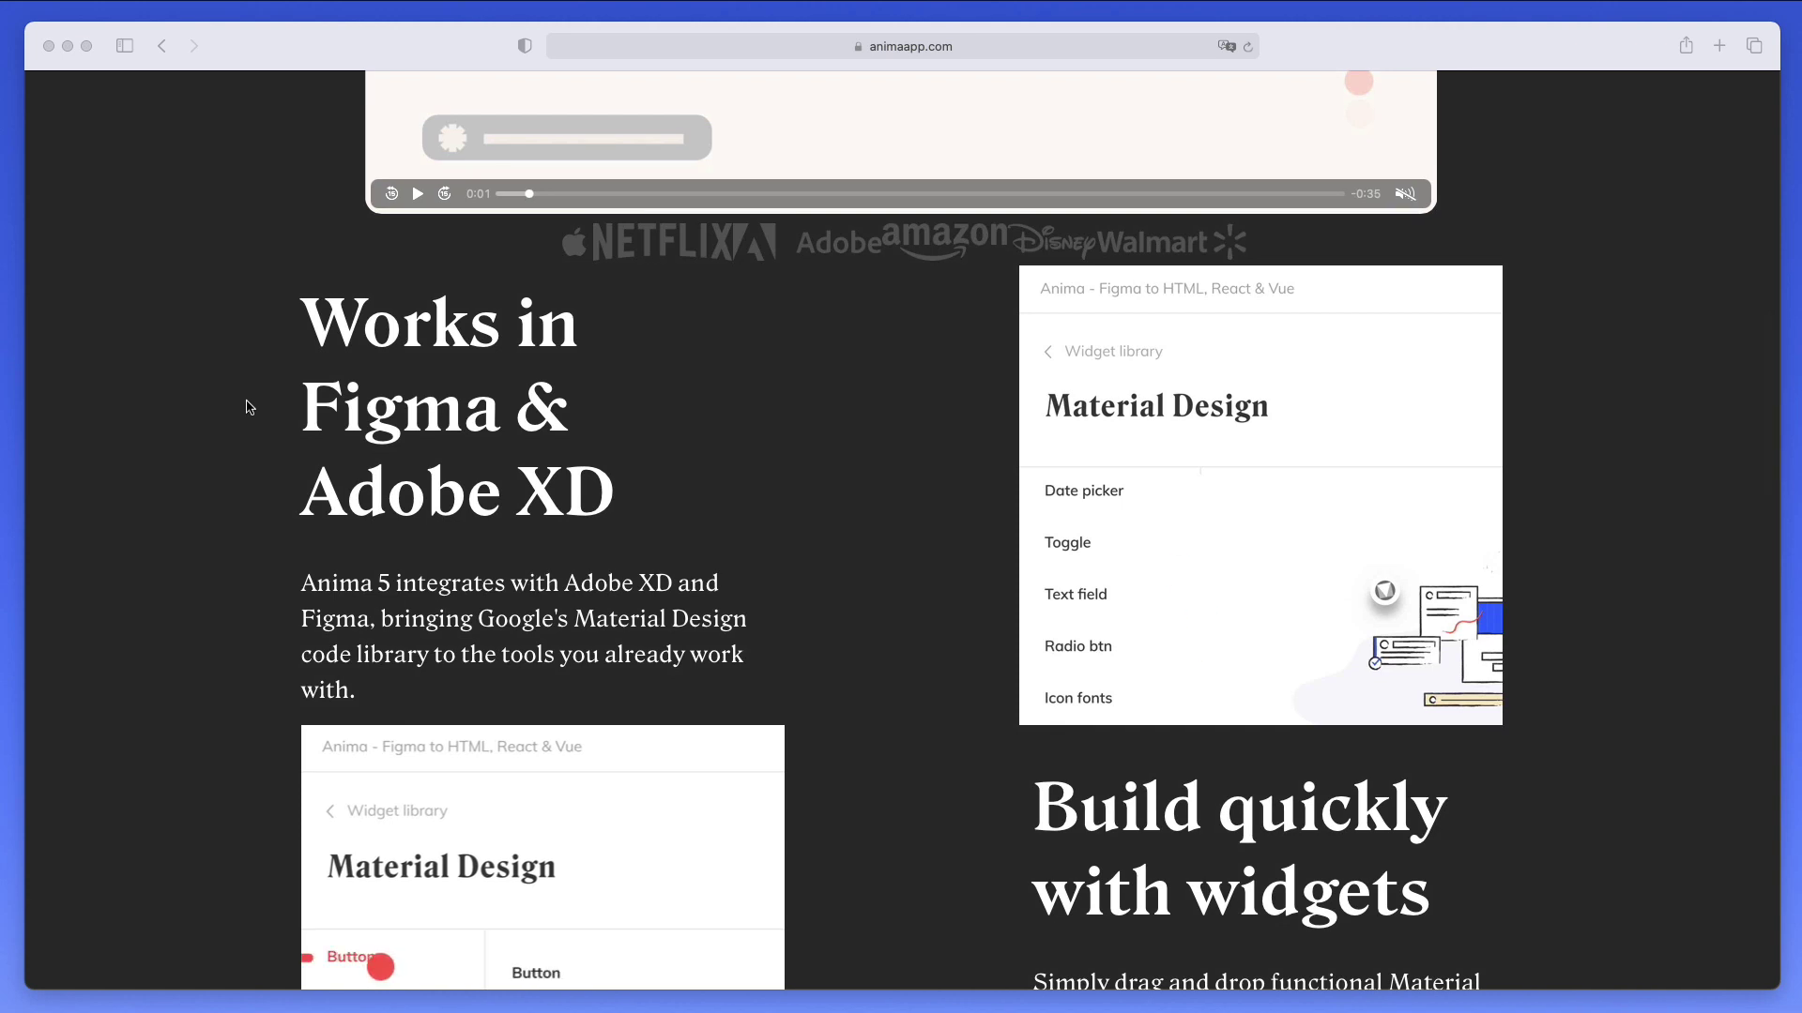
pyautogui.scroll(-1, 249, 408)
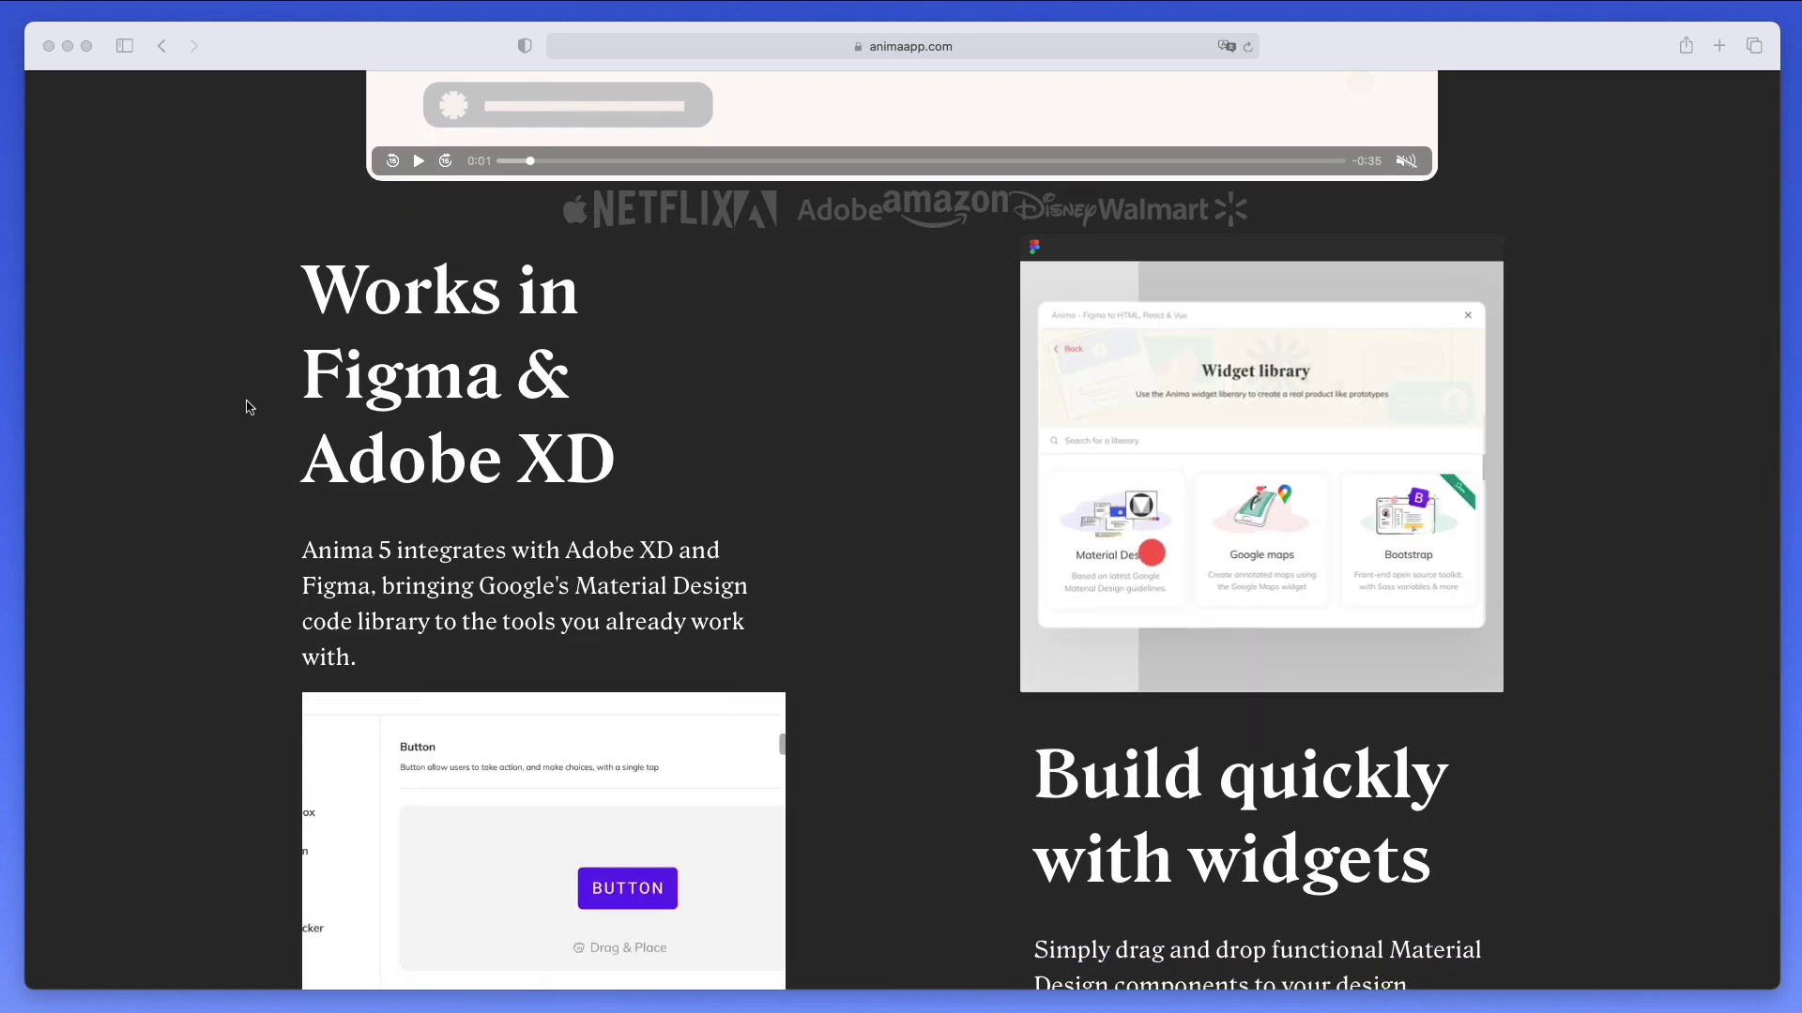
pyautogui.scroll(-2, 248, 407)
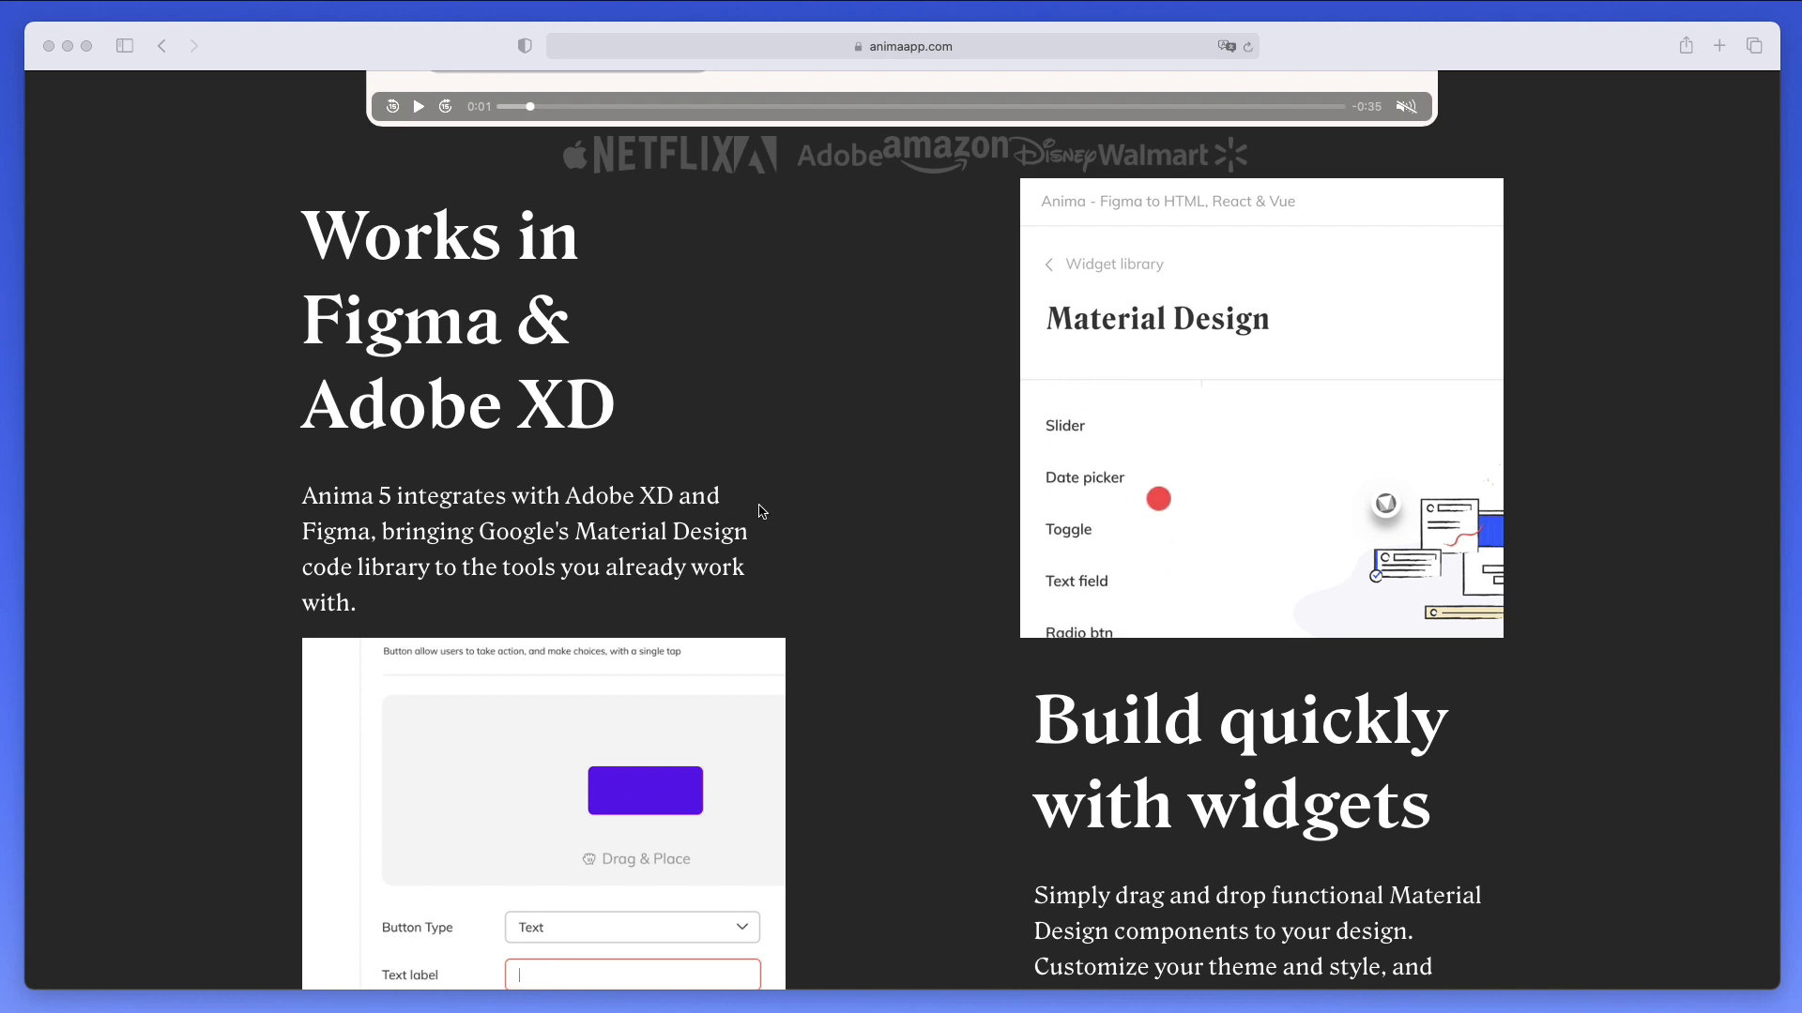
pyautogui.scroll(-2, 762, 512)
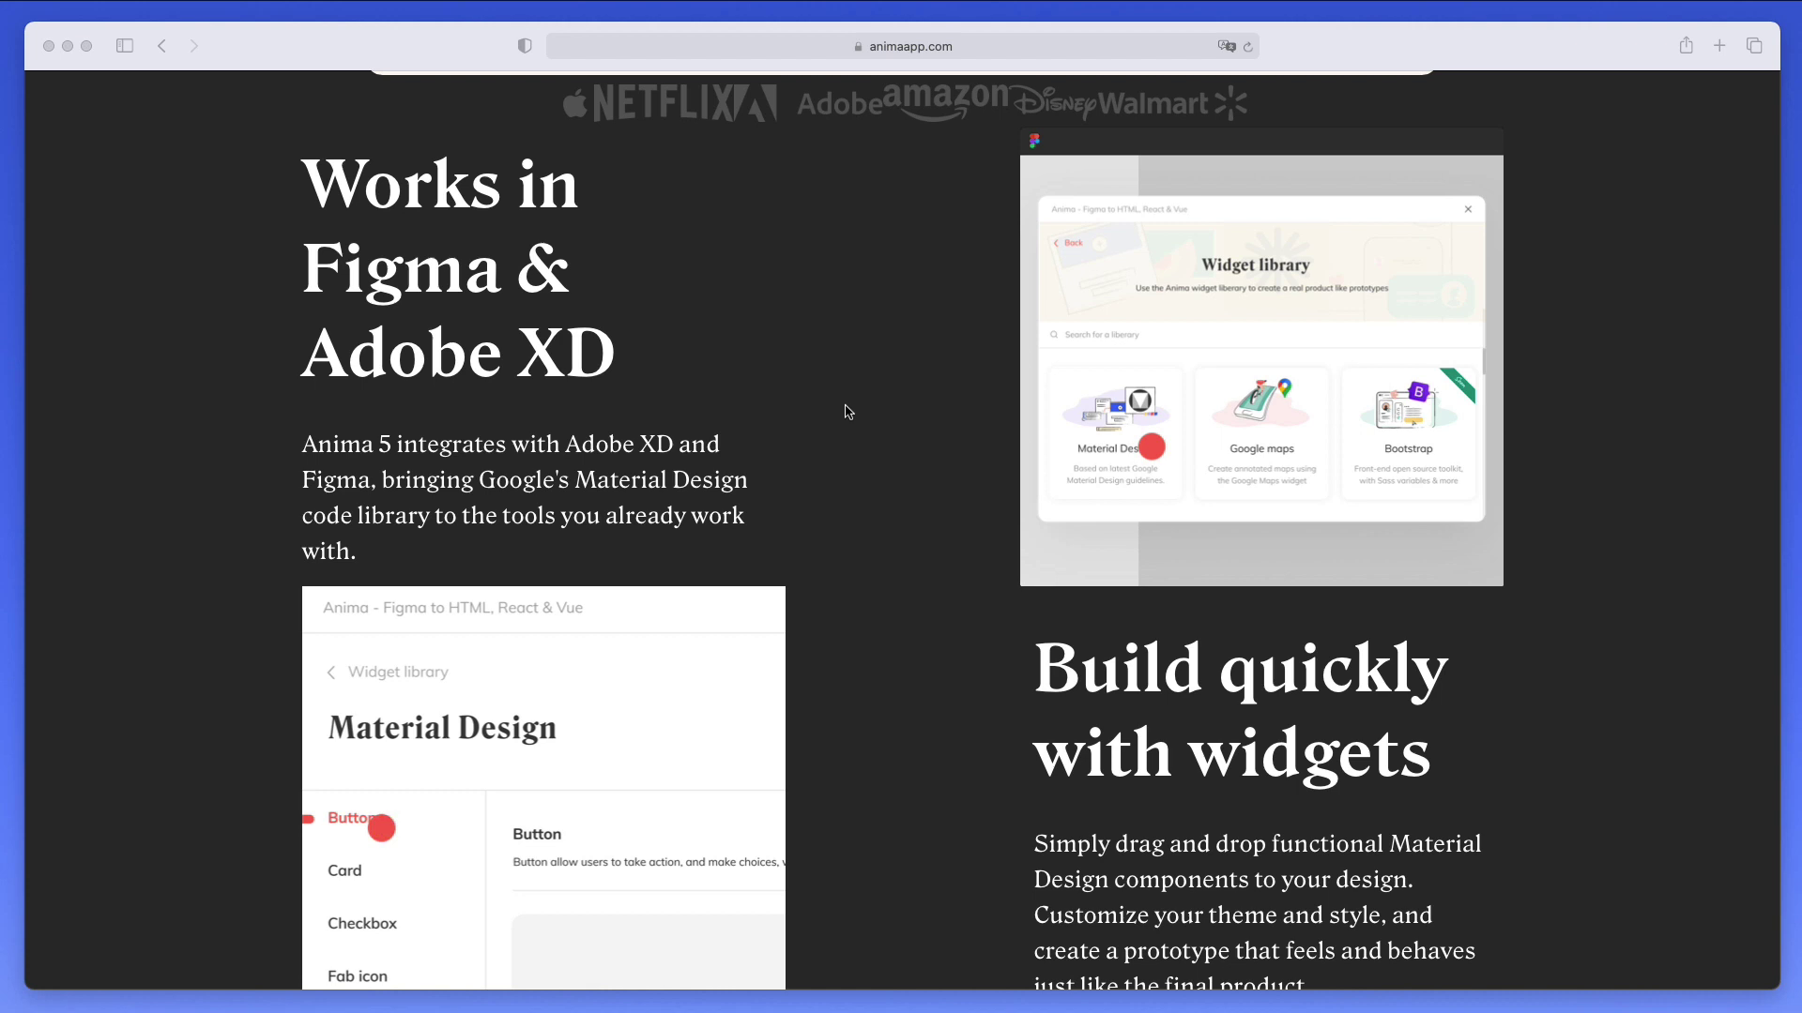
pyautogui.scroll(-2, 899, 424)
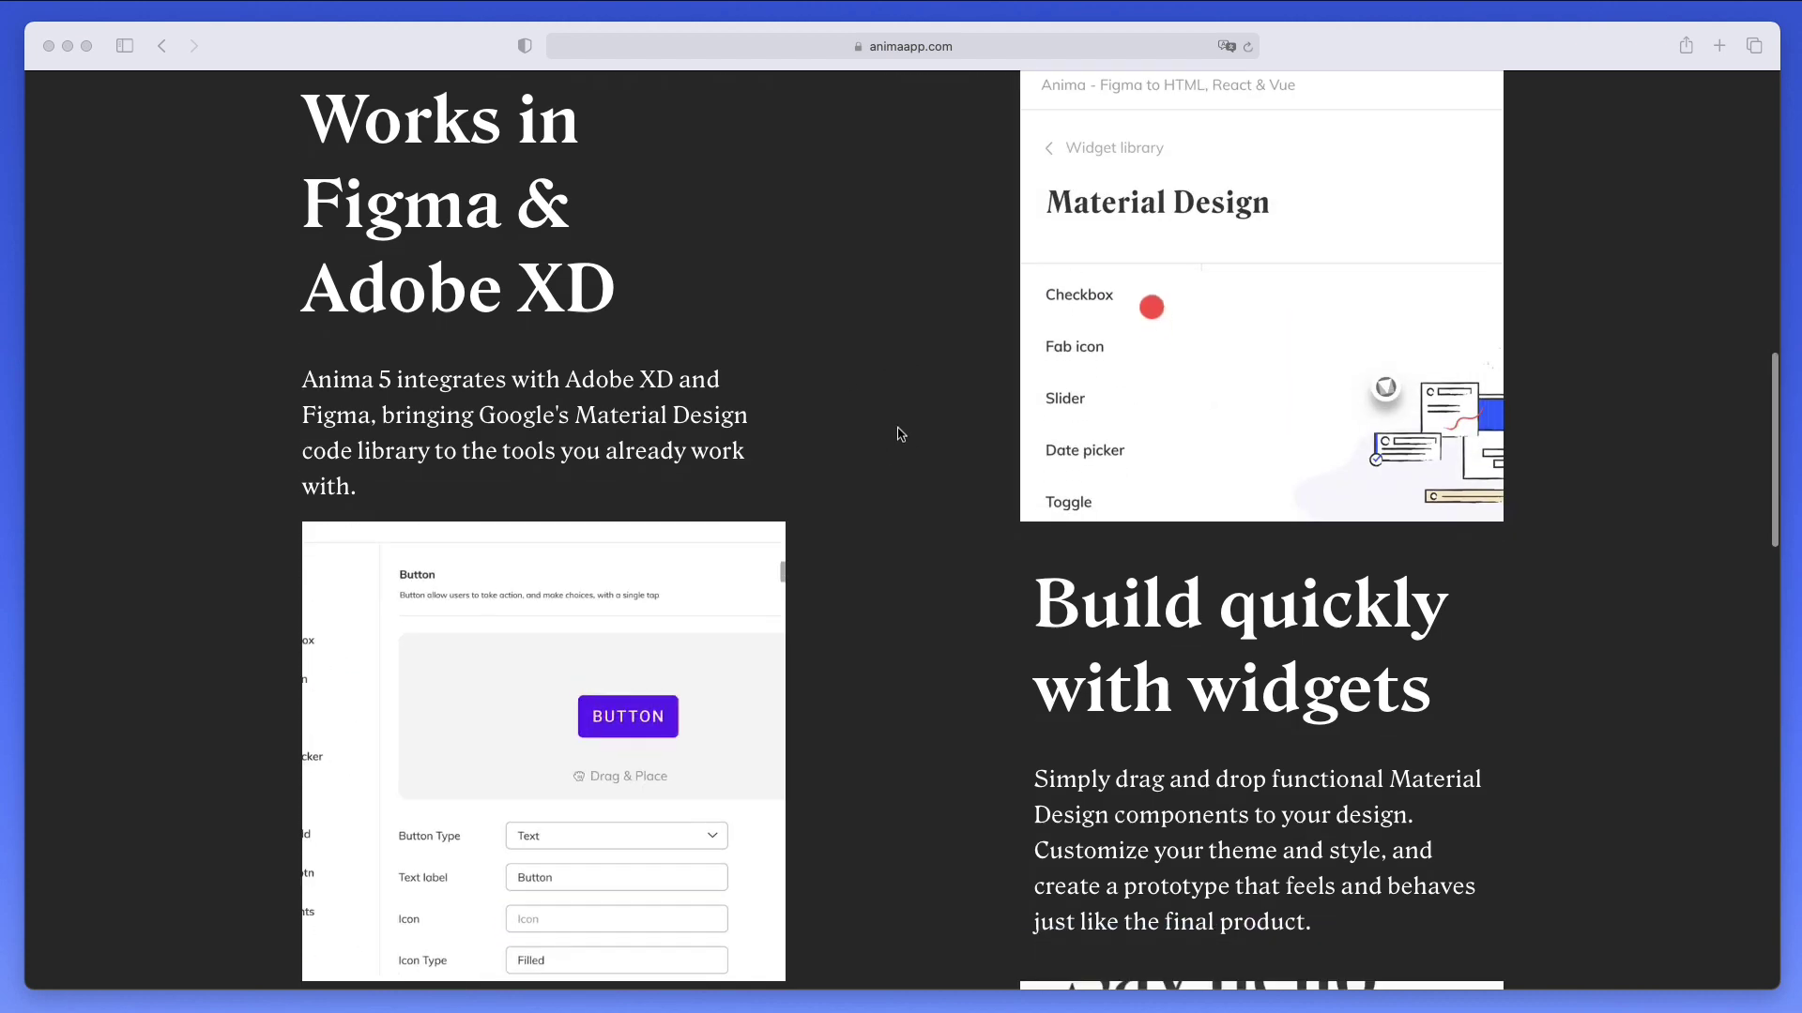
pyautogui.scroll(-5, 817, 631)
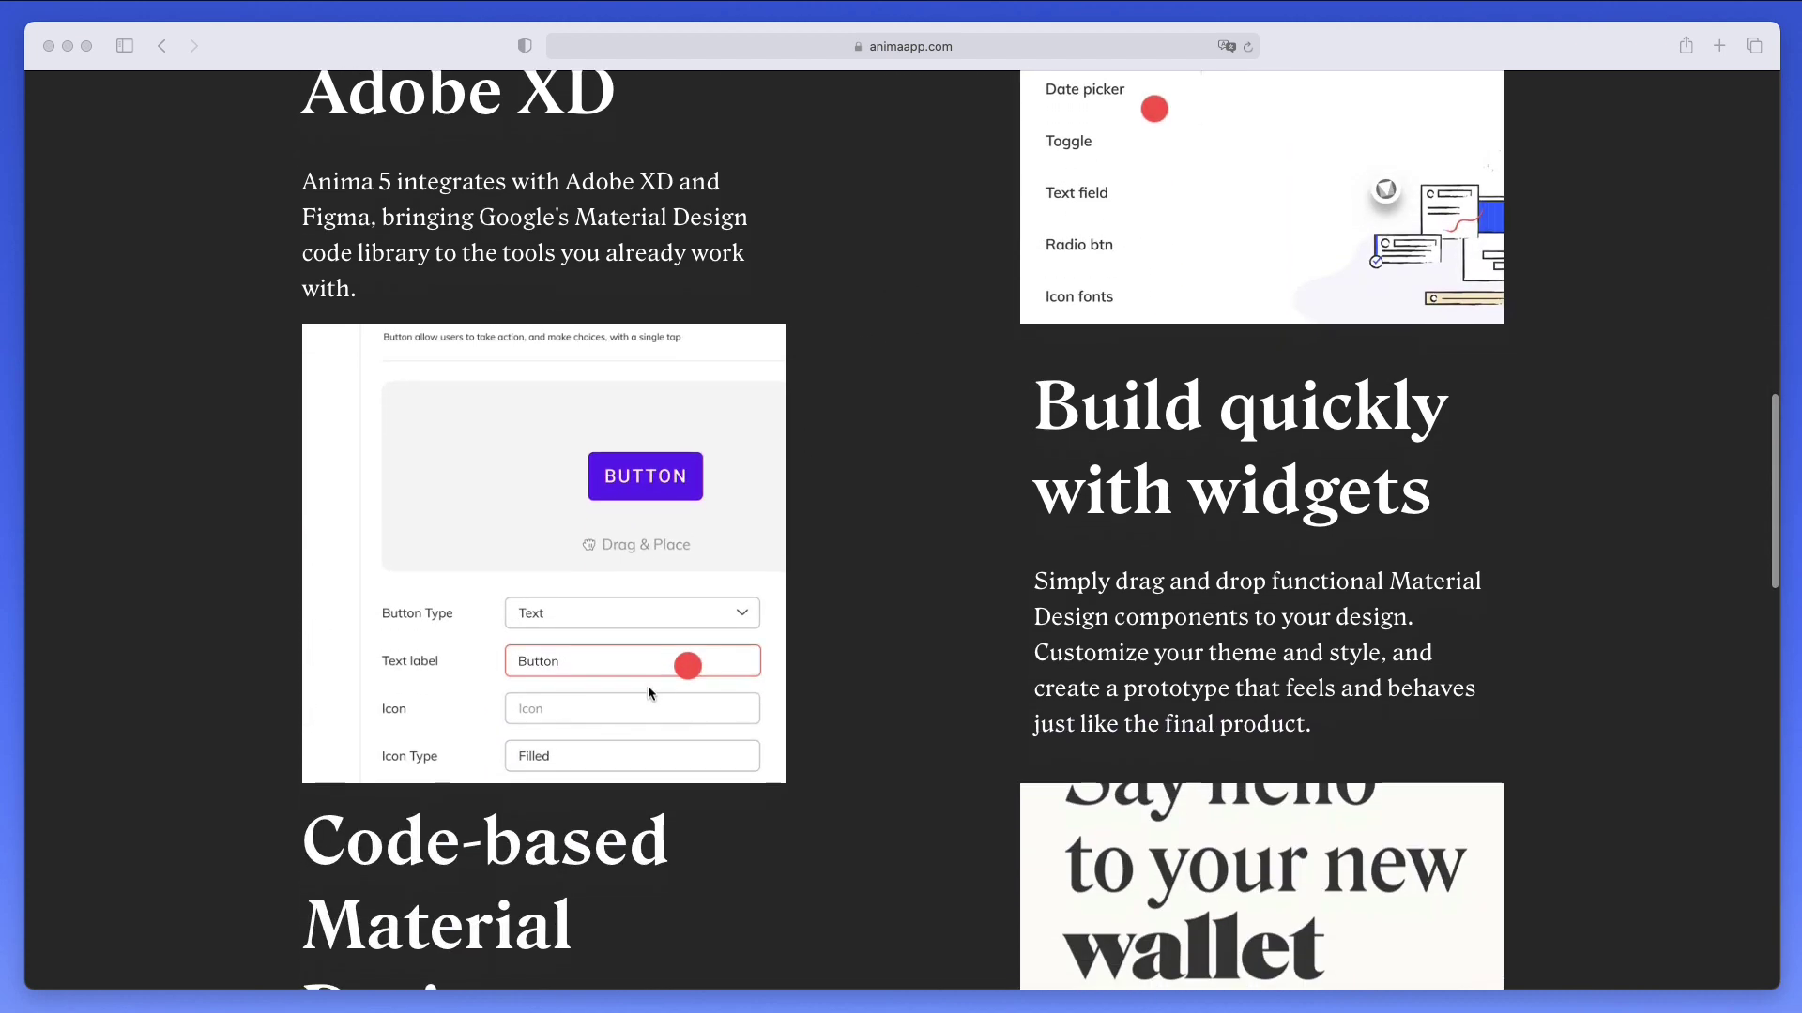
pyautogui.scroll(-1, 953, 570)
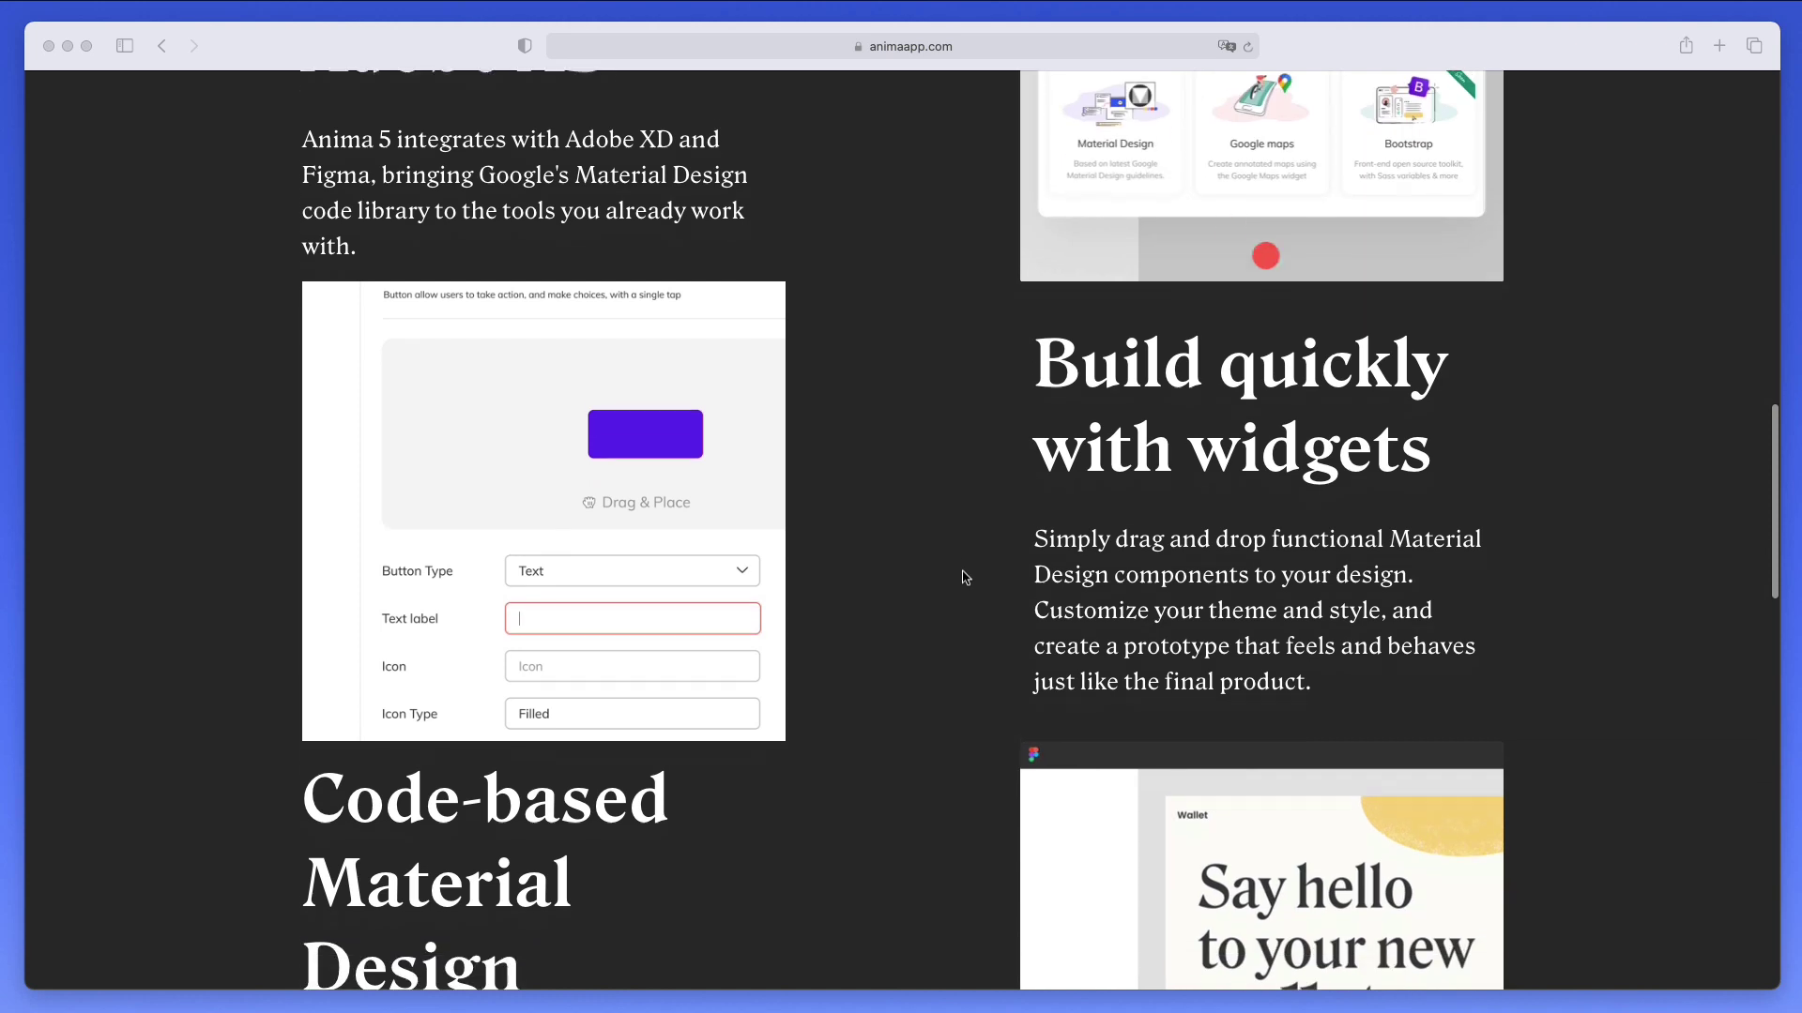
pyautogui.scroll(-3, 902, 334)
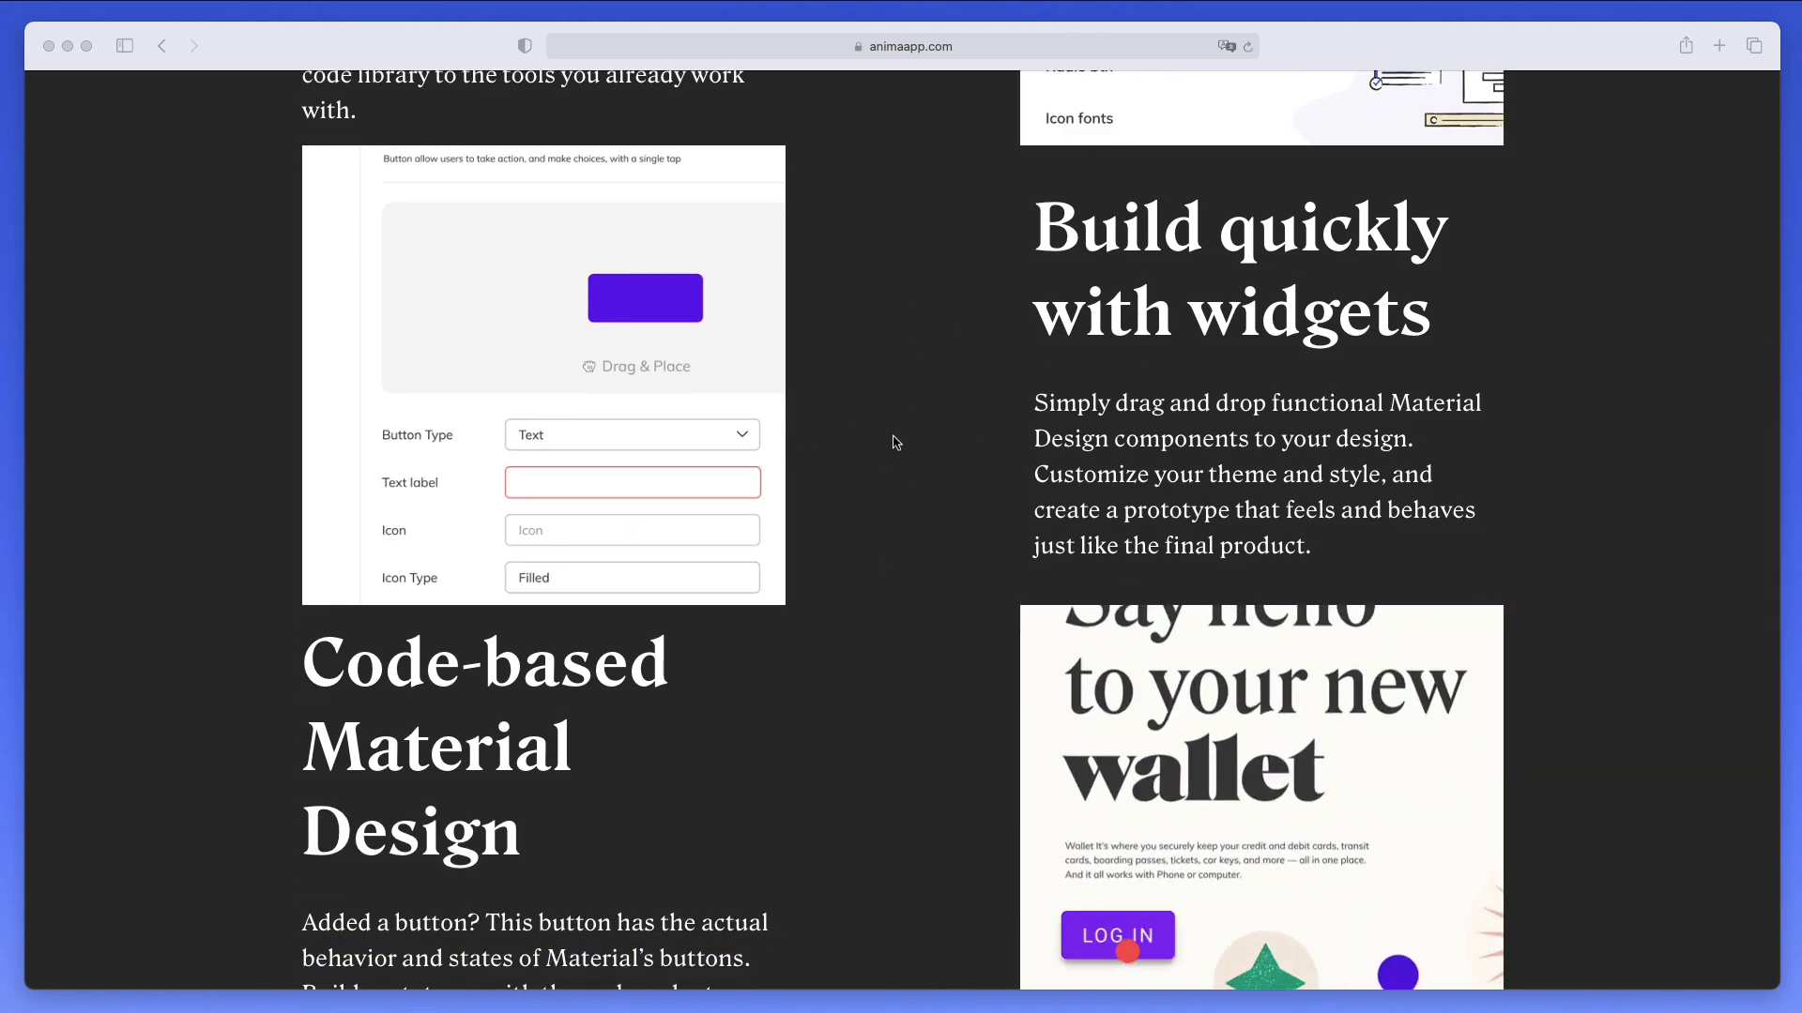
pyautogui.scroll(-2, 894, 375)
pyautogui.scroll(-2, 924, 430)
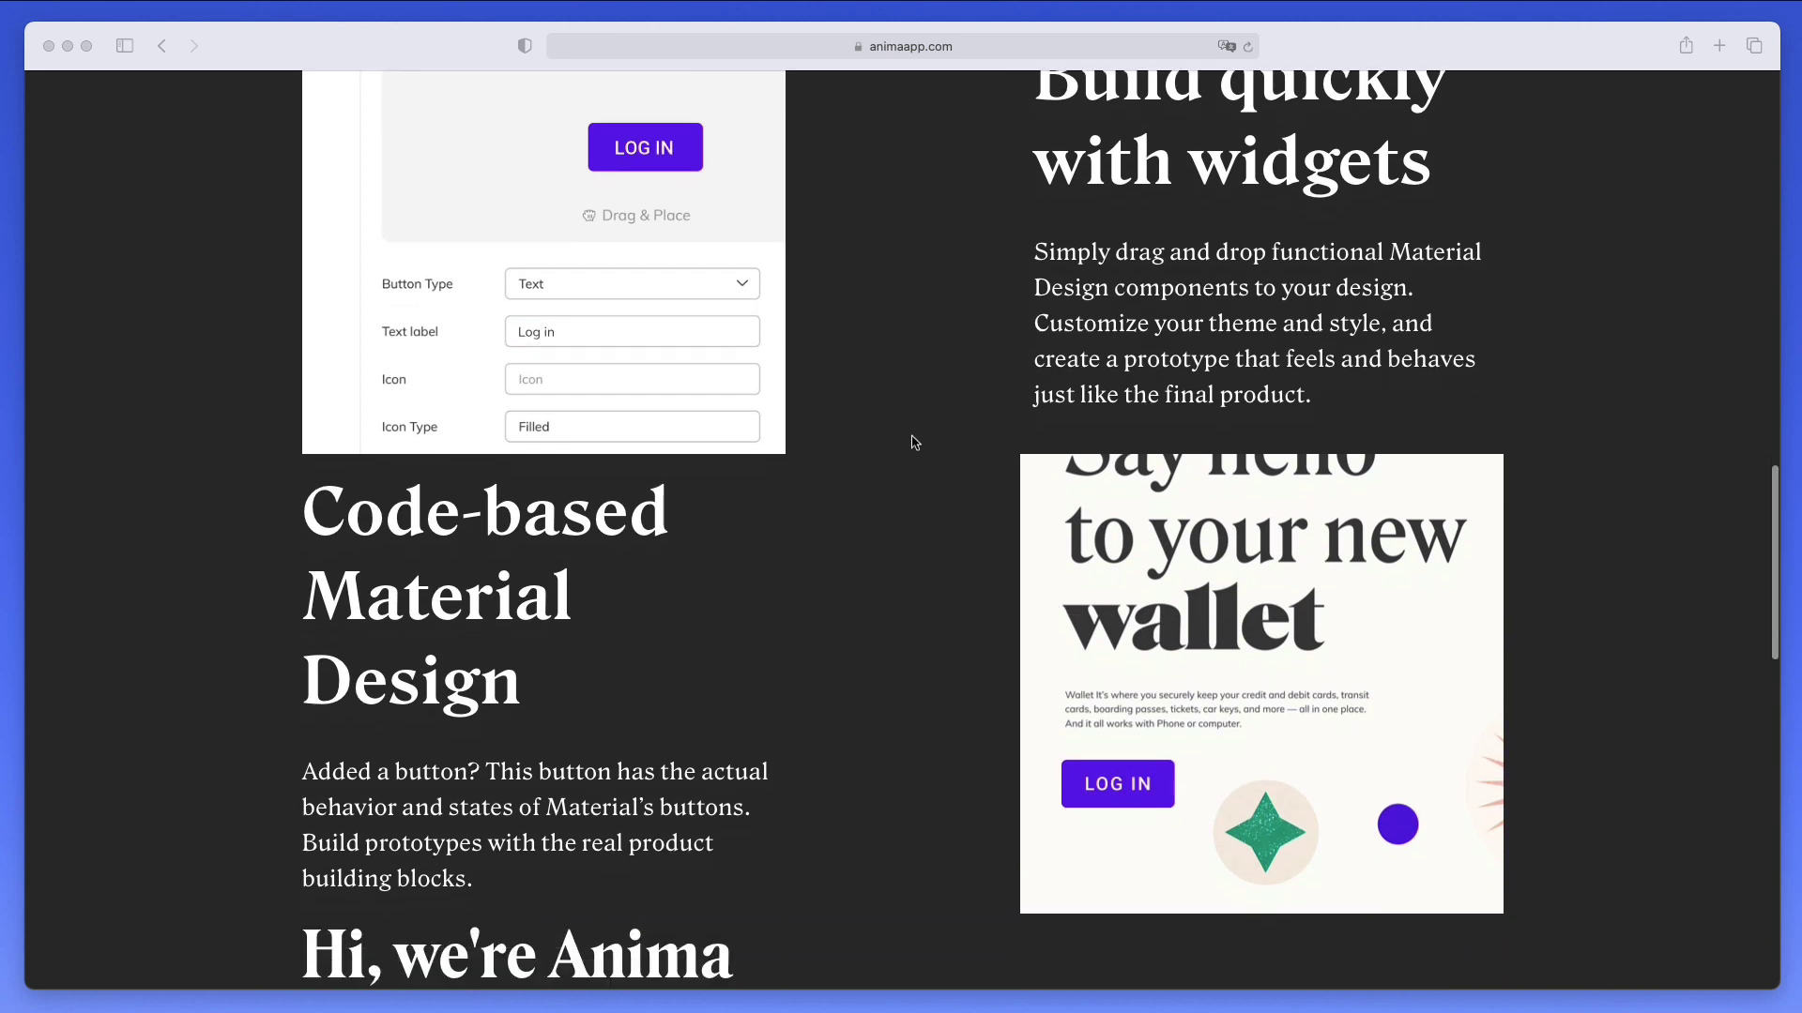
pyautogui.scroll(-2, 800, 530)
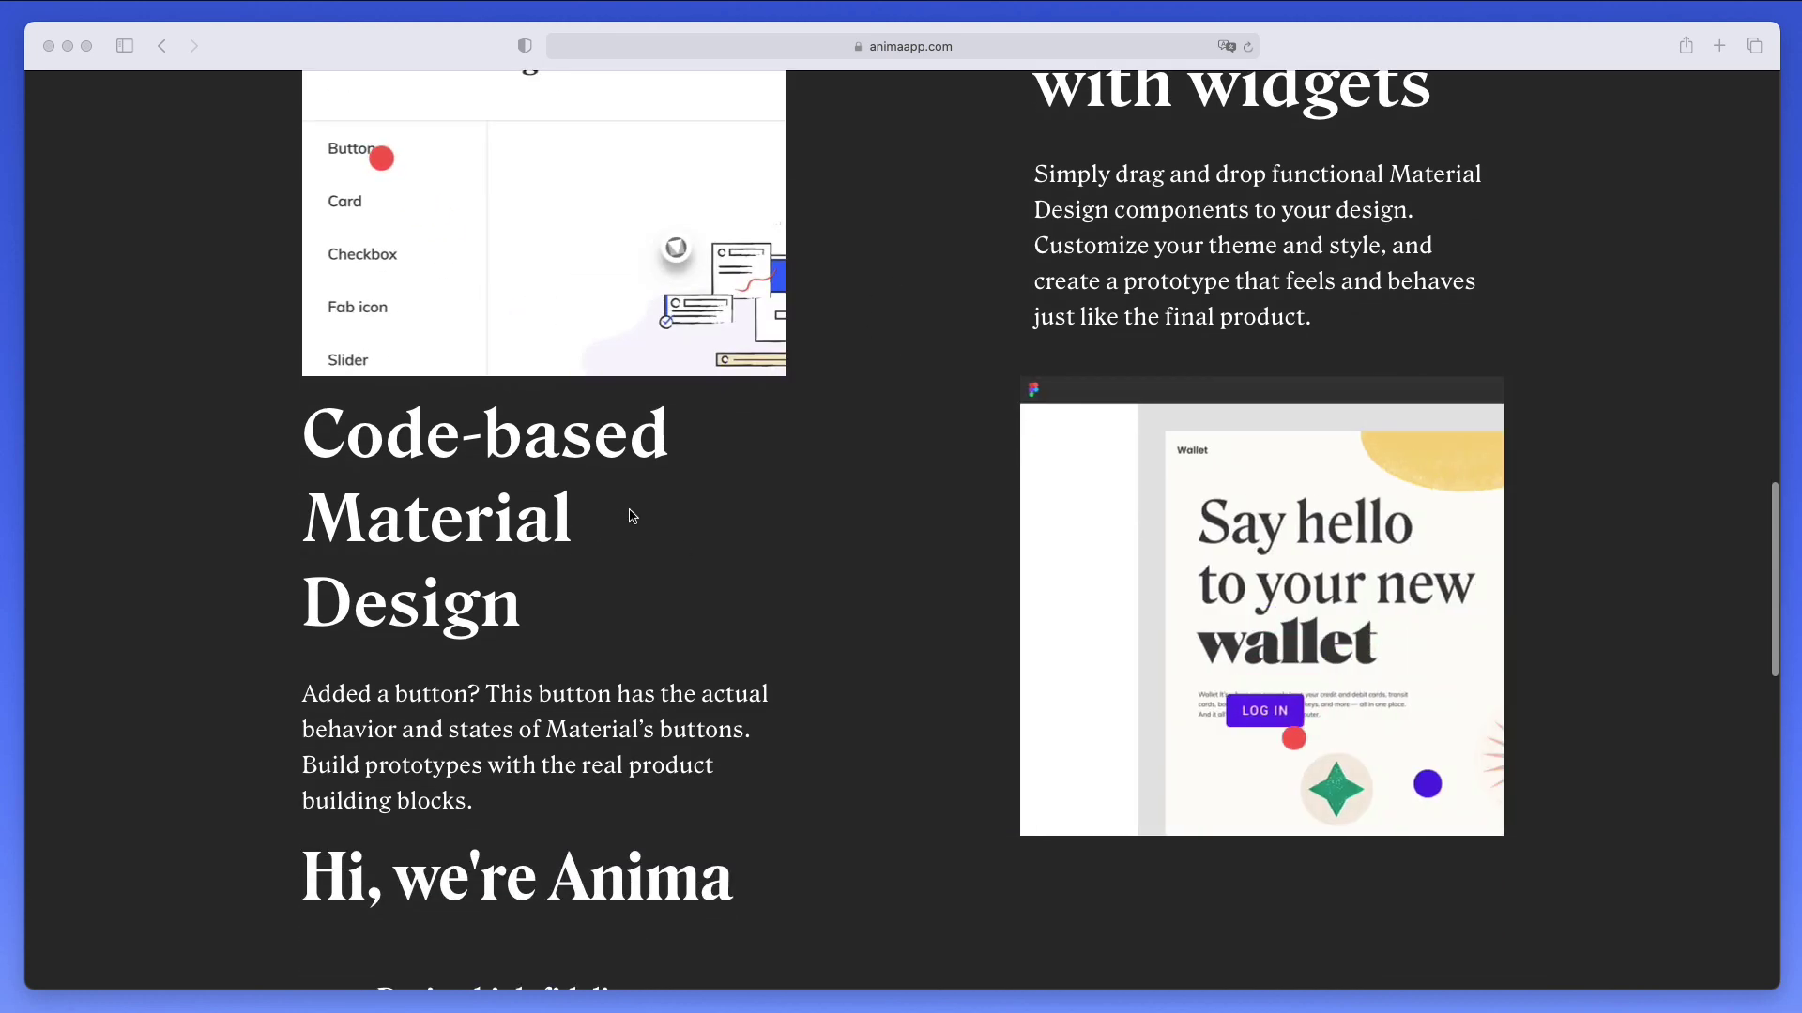
pyautogui.scroll(-1, 696, 535)
pyautogui.scroll(-2, 638, 603)
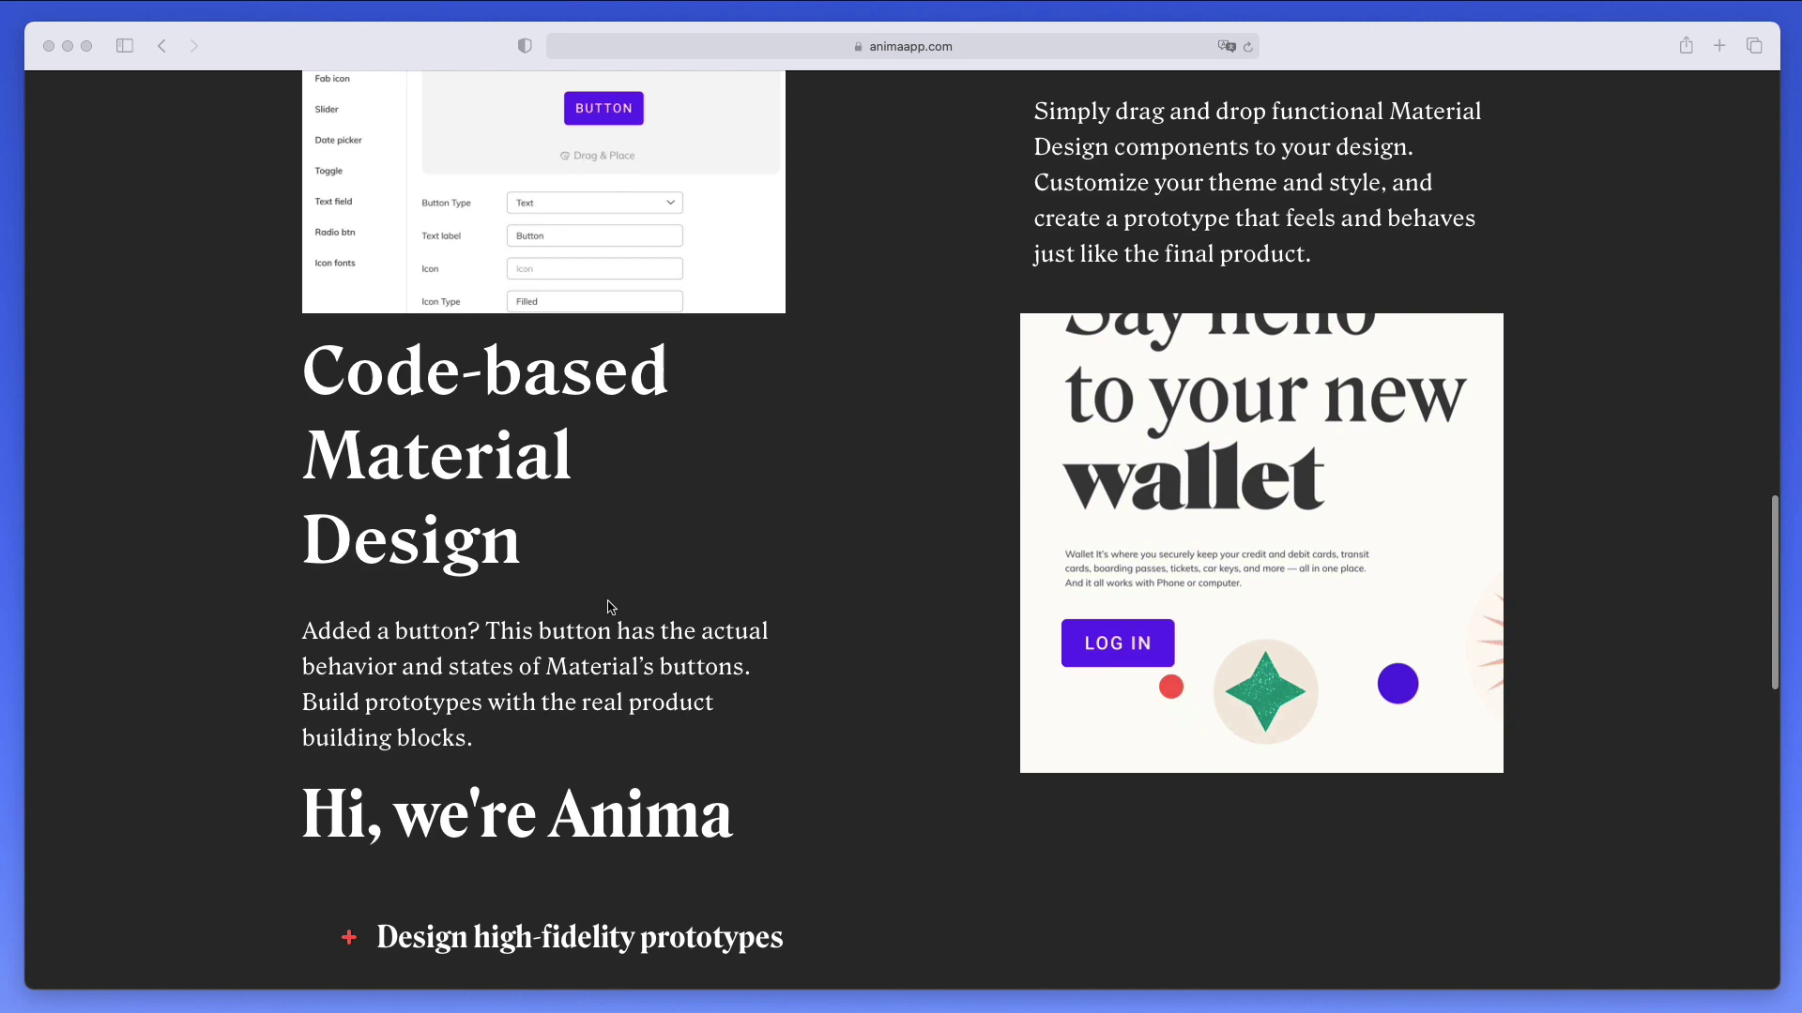
pyautogui.scroll(-1, 779, 507)
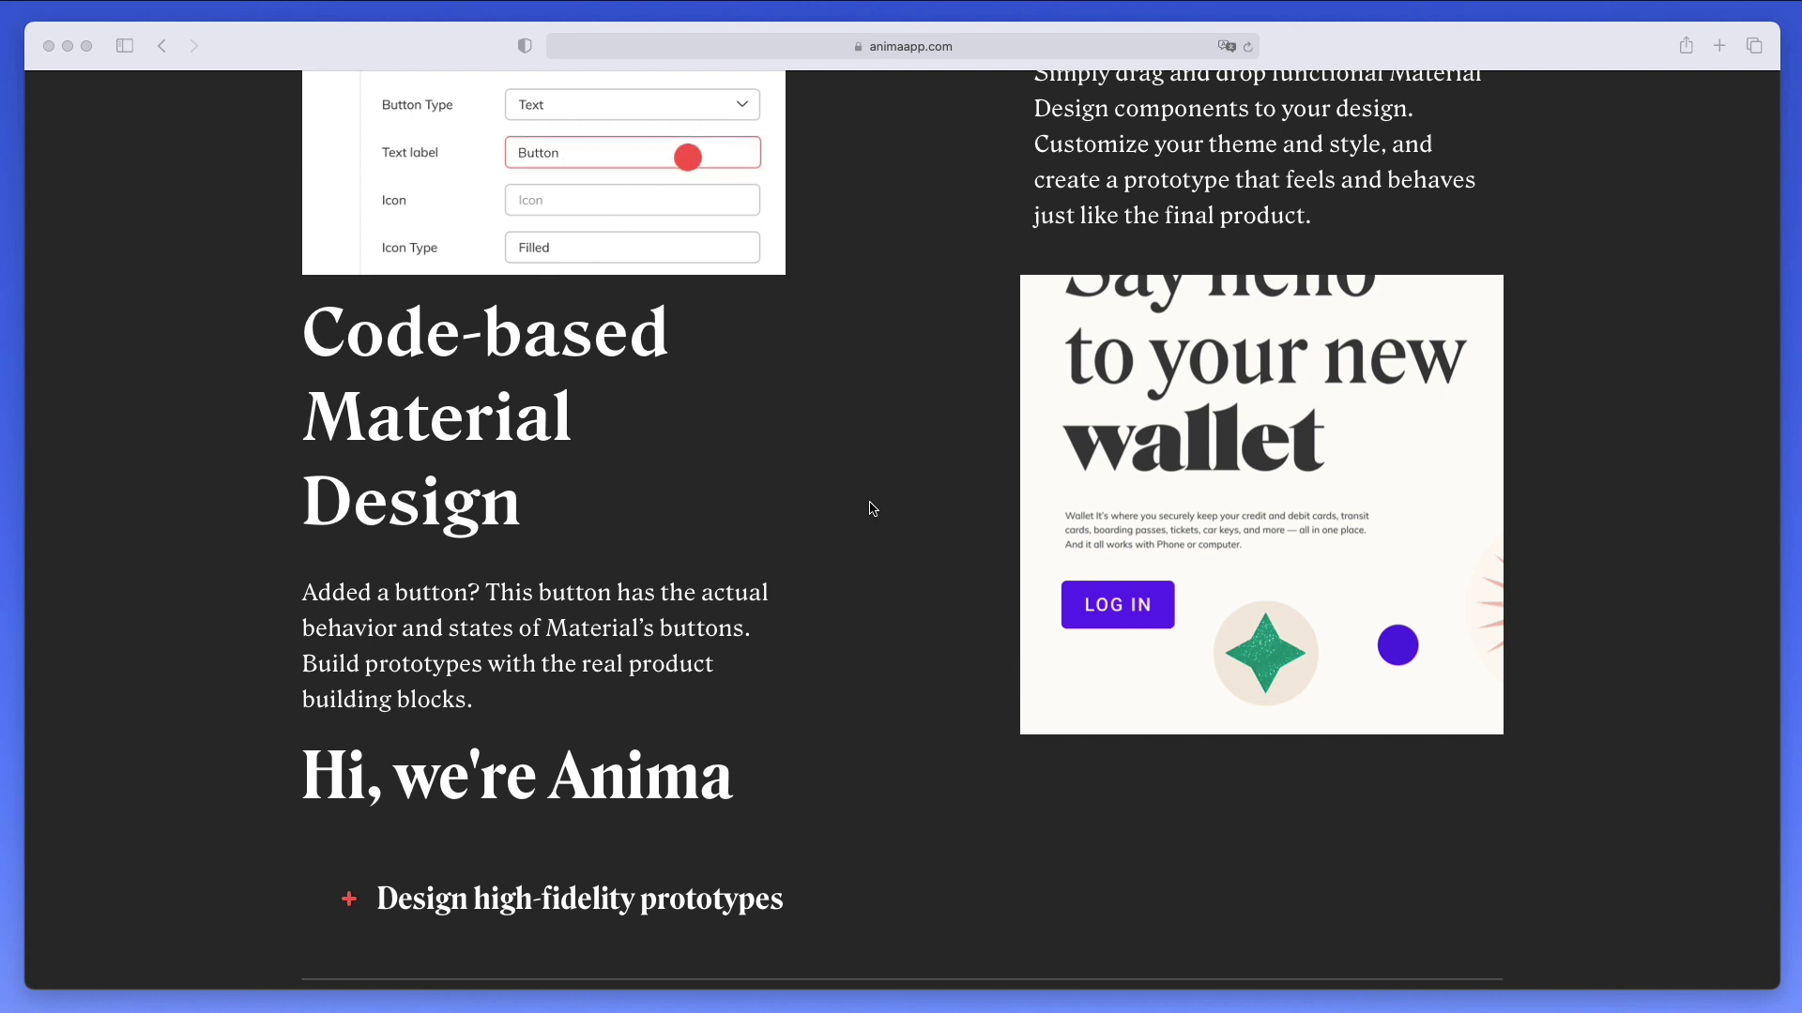
pyautogui.scroll(-5, 872, 509)
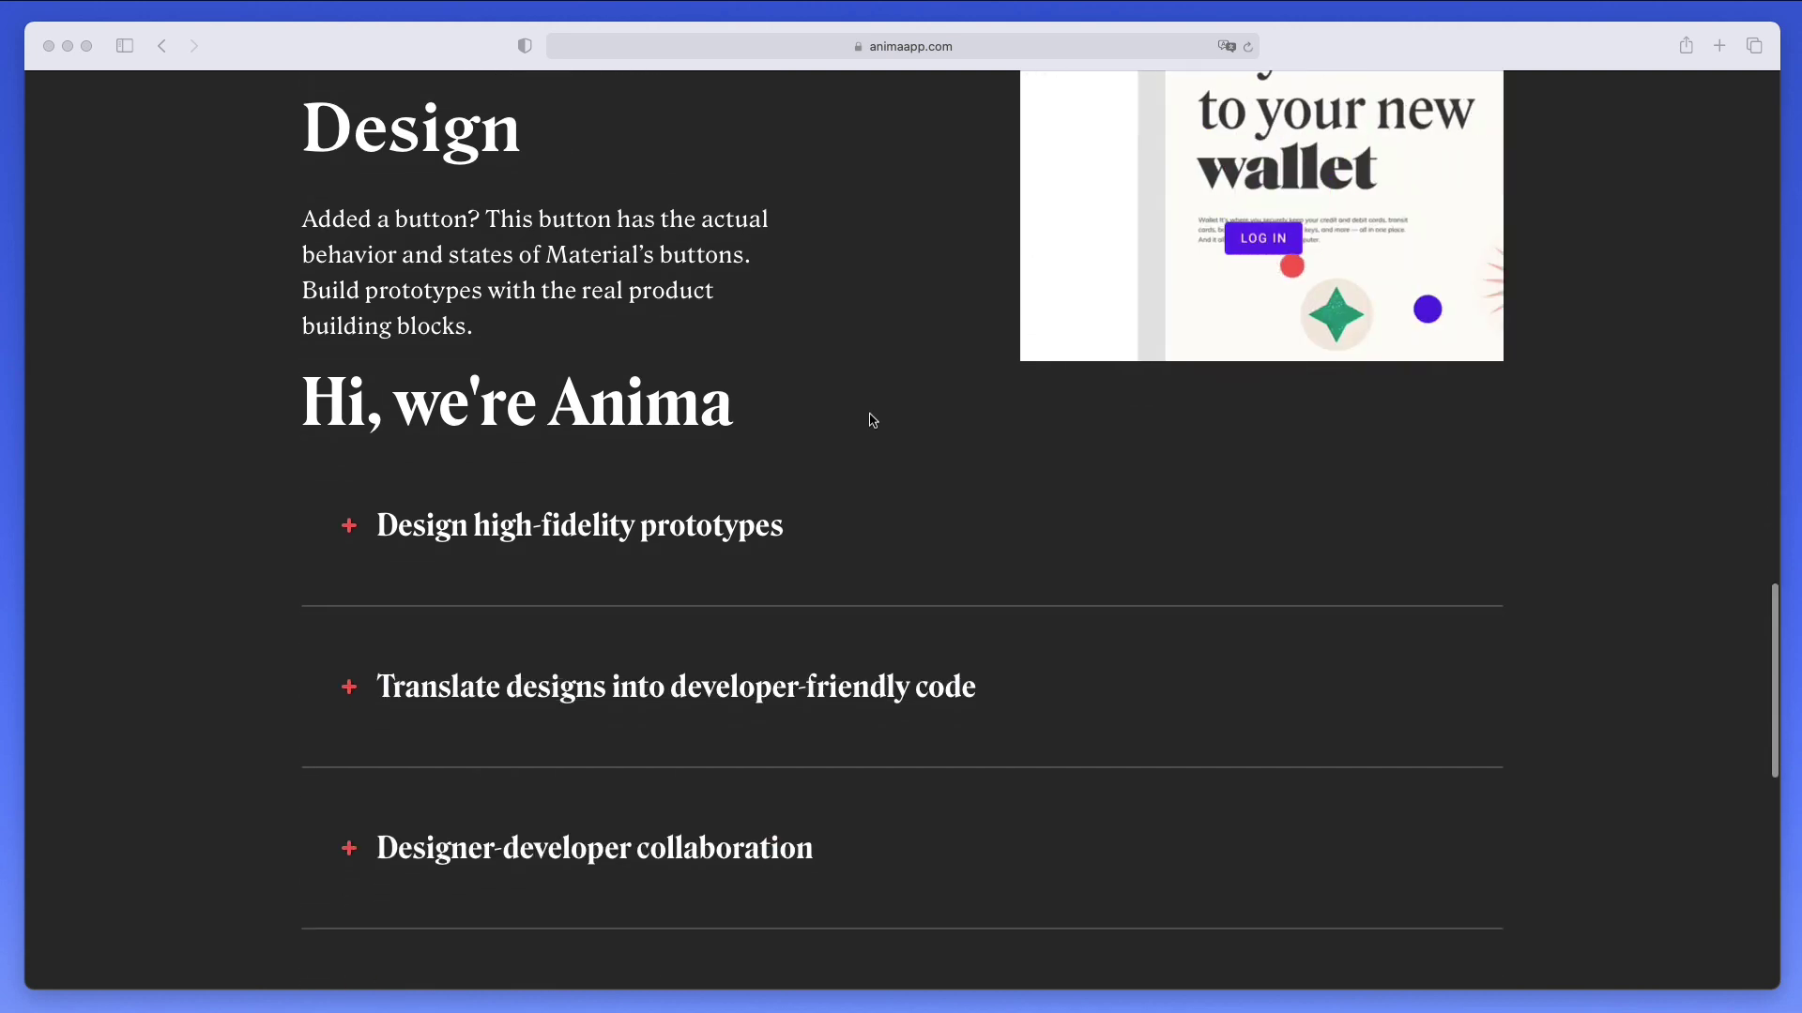
pyautogui.scroll(-1, 899, 403)
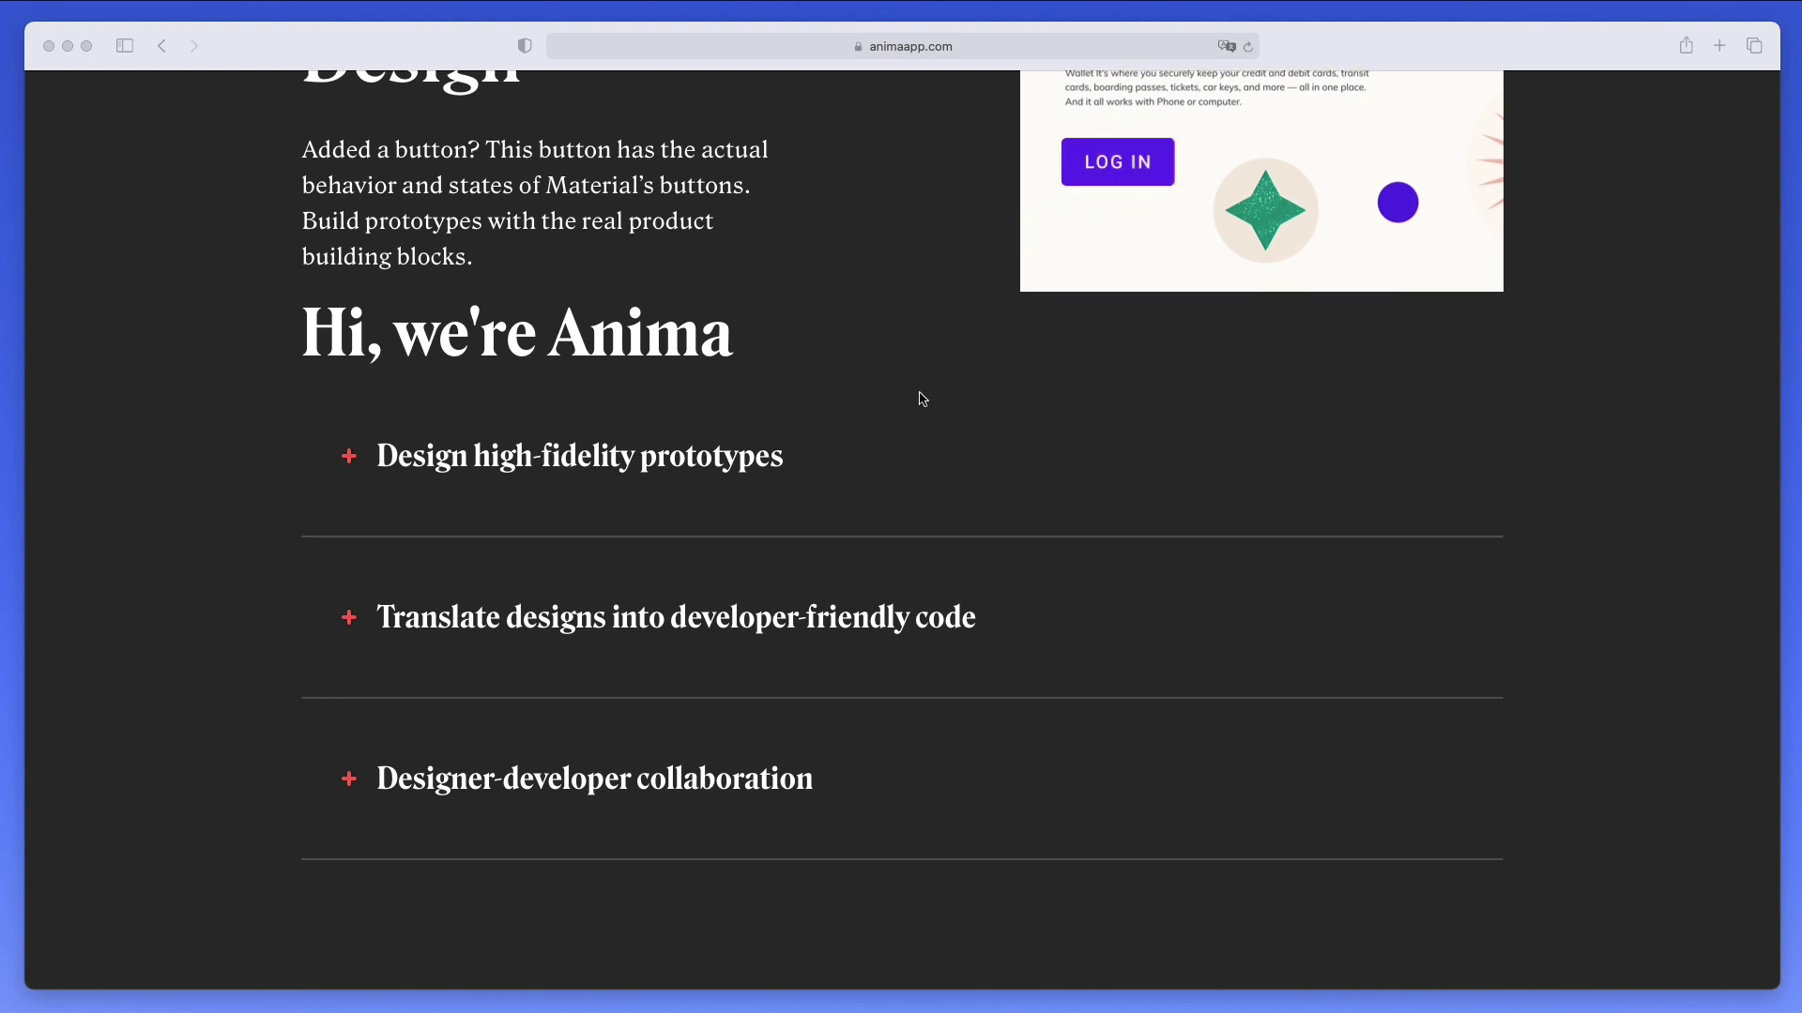
# Return to the iOS Kit file in Figma and show the main menu's Plugins list.
pyautogui.click(67, 46)
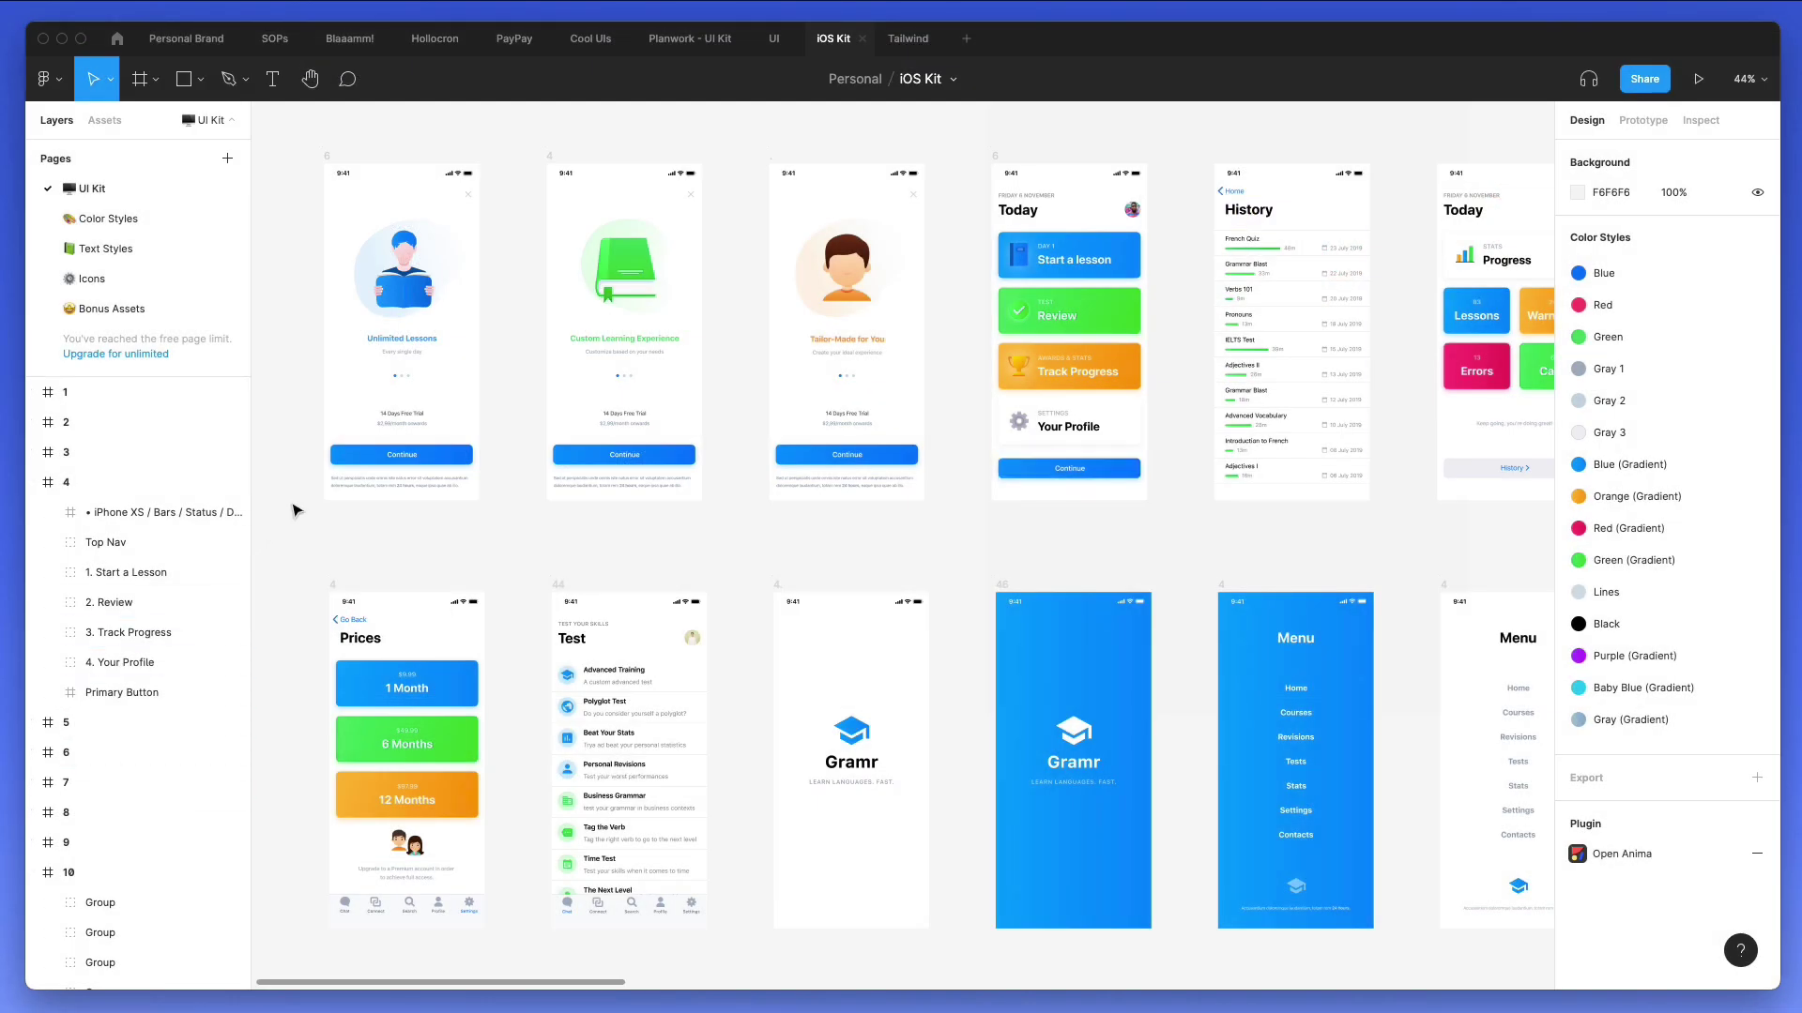
pyautogui.click(59, 89)
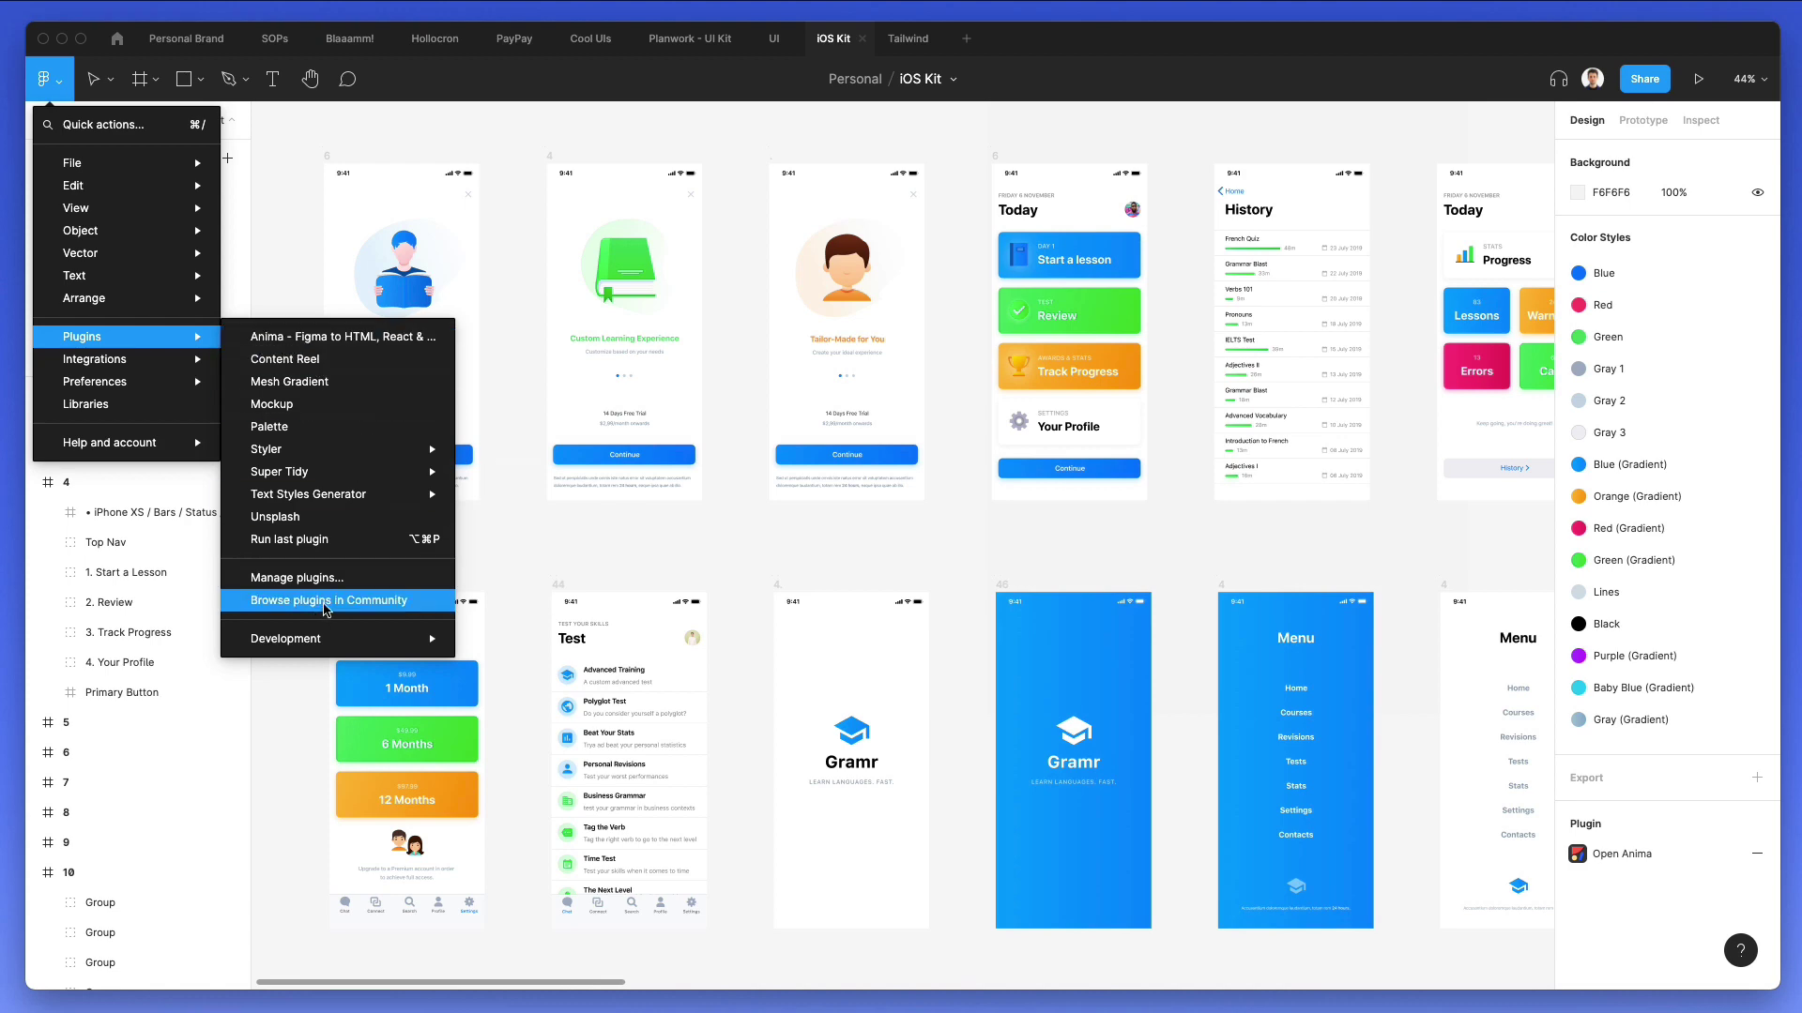
# Search Community plugins for 'anima', confirm Anima shows Installed, then return to Explore.
pyautogui.click(326, 610)
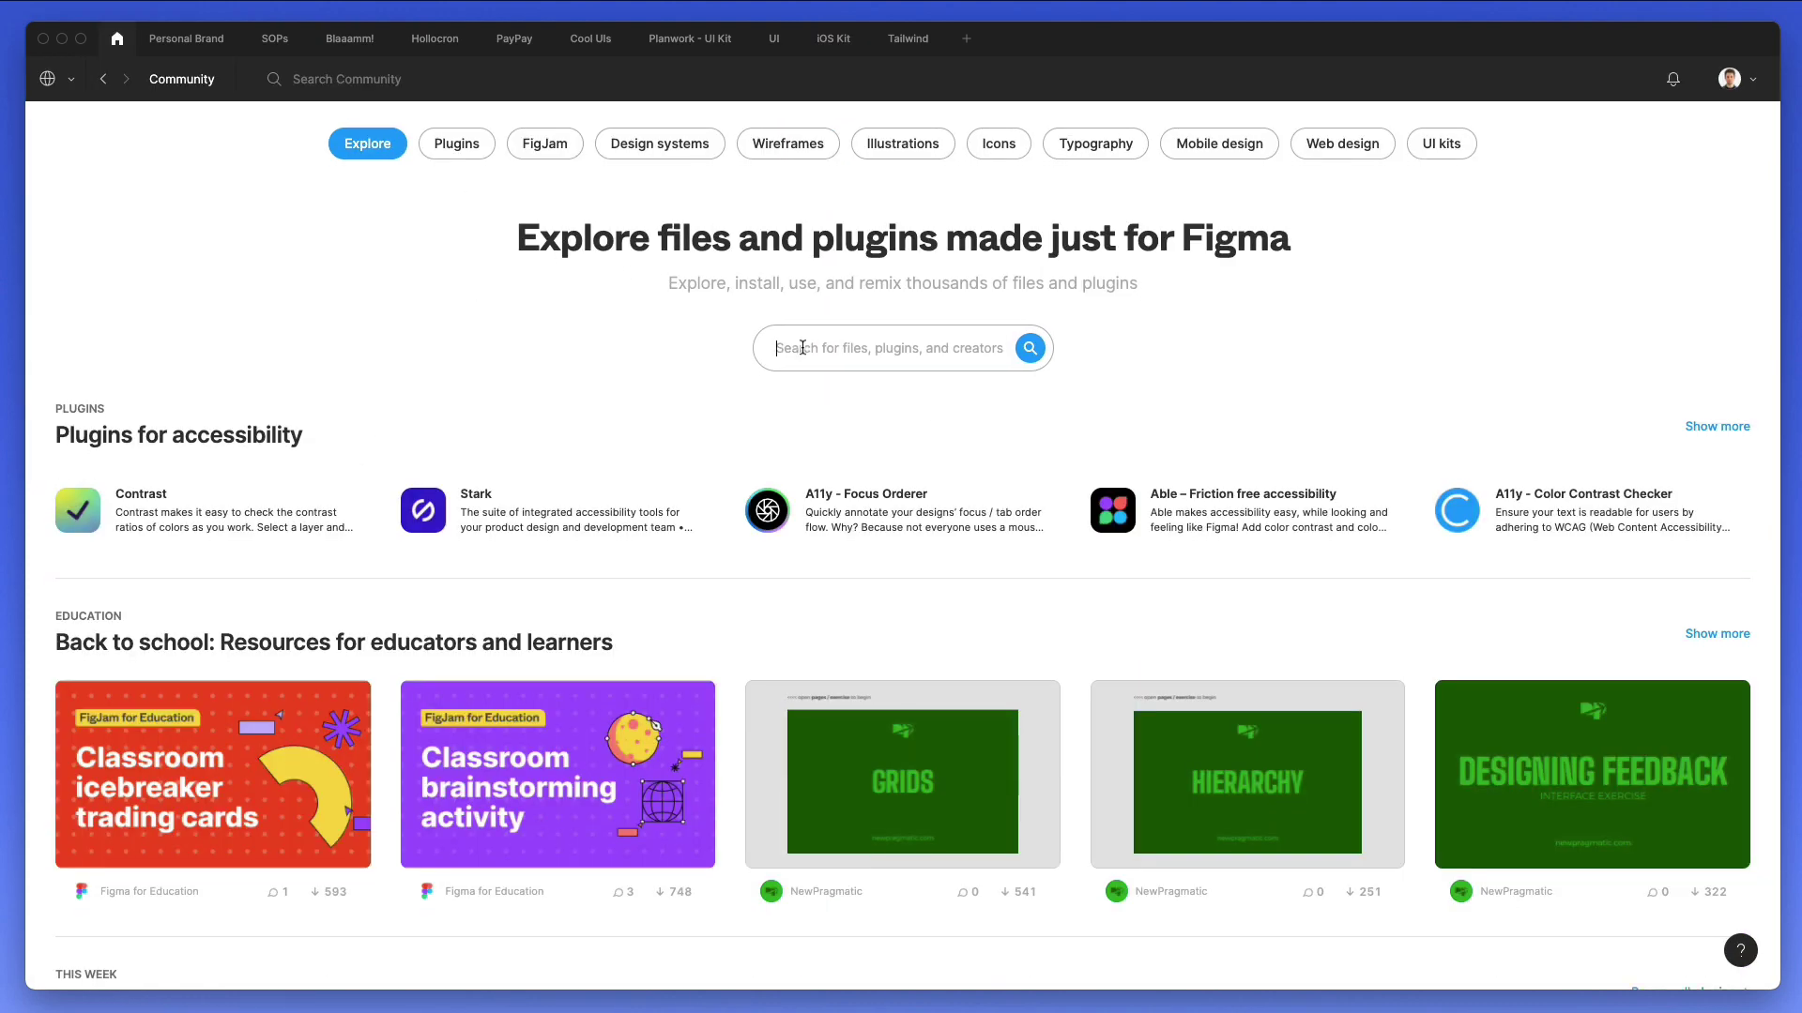
pyautogui.click(803, 348)
pyautogui.write('anima')
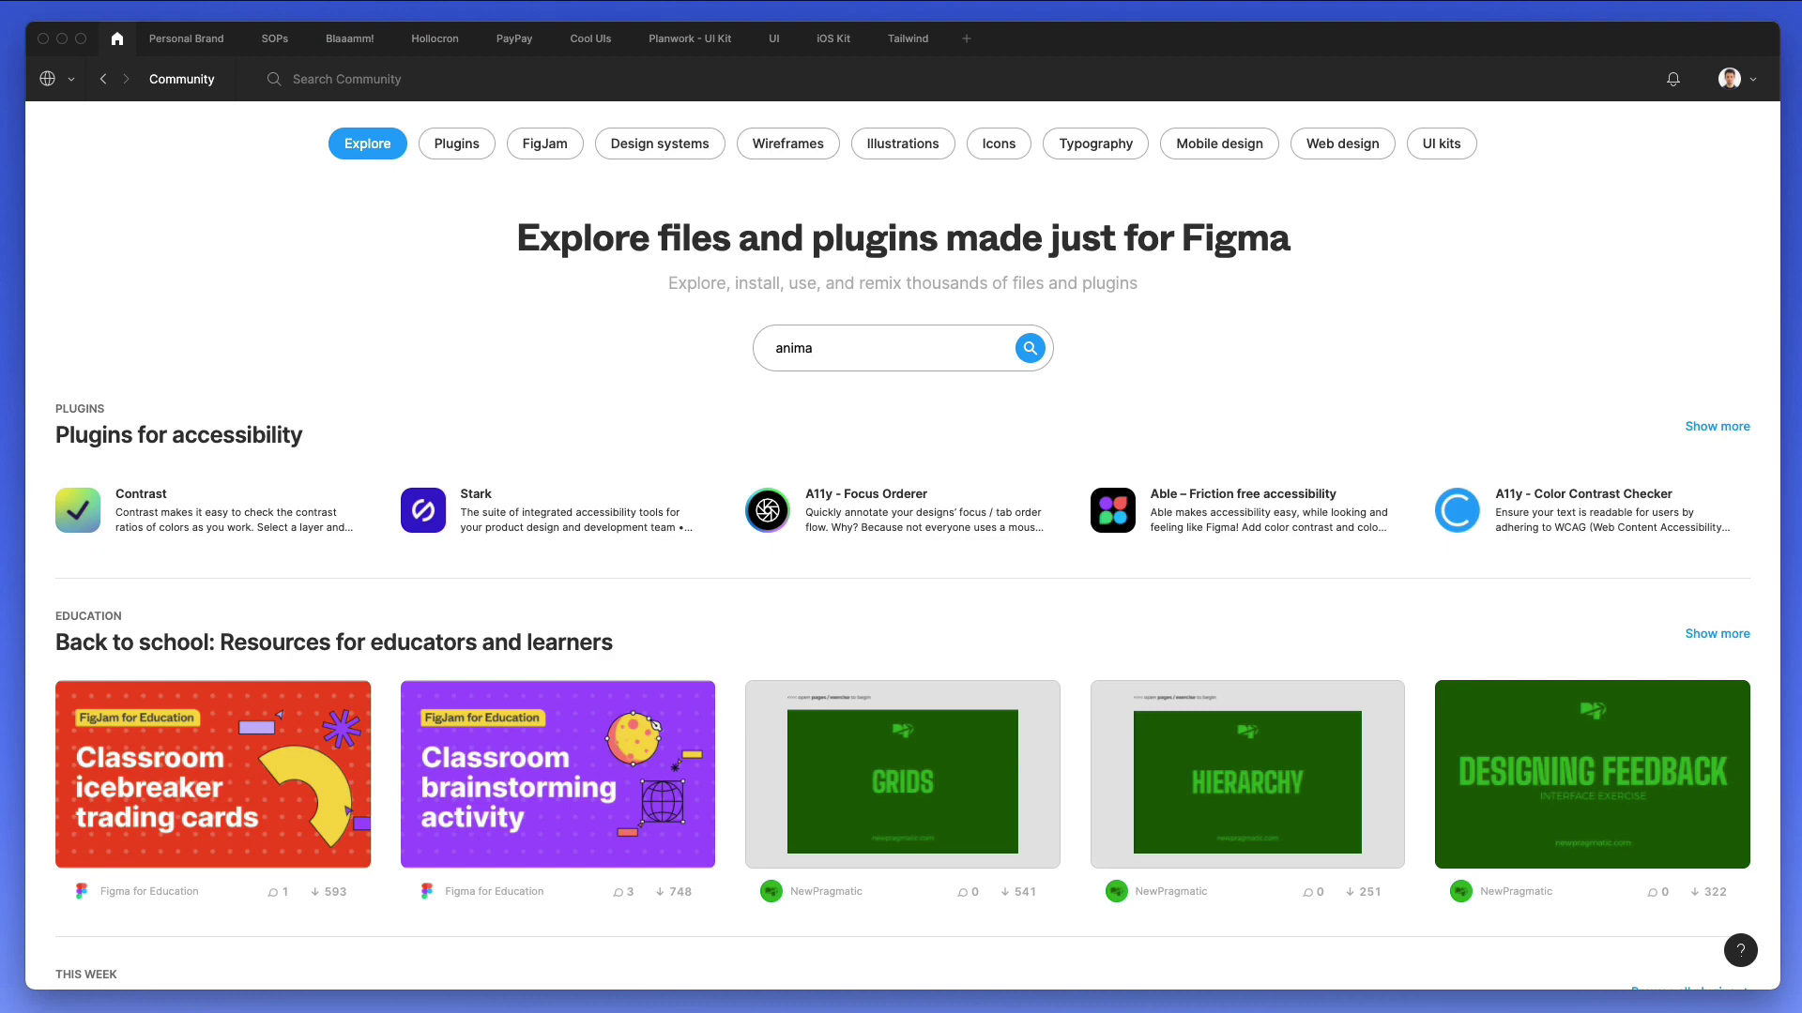
pyautogui.press('Return')
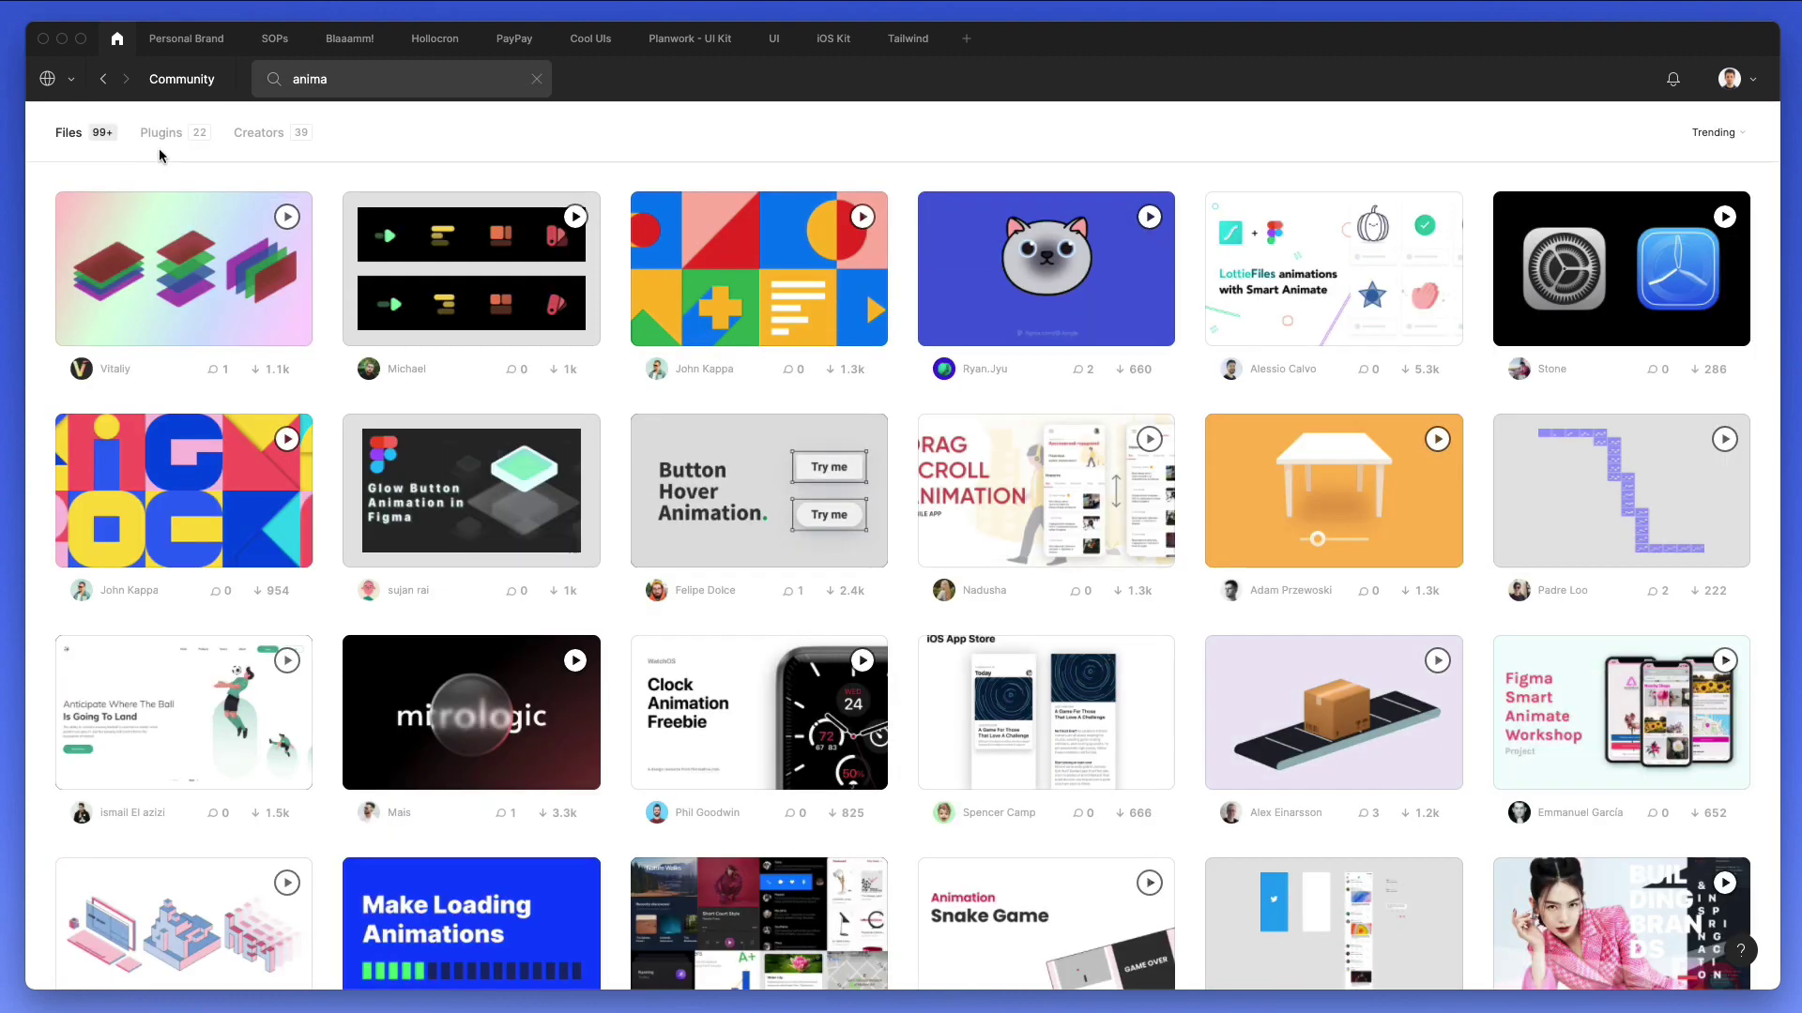
pyautogui.click(166, 141)
pyautogui.scroll(-14, 751, 257)
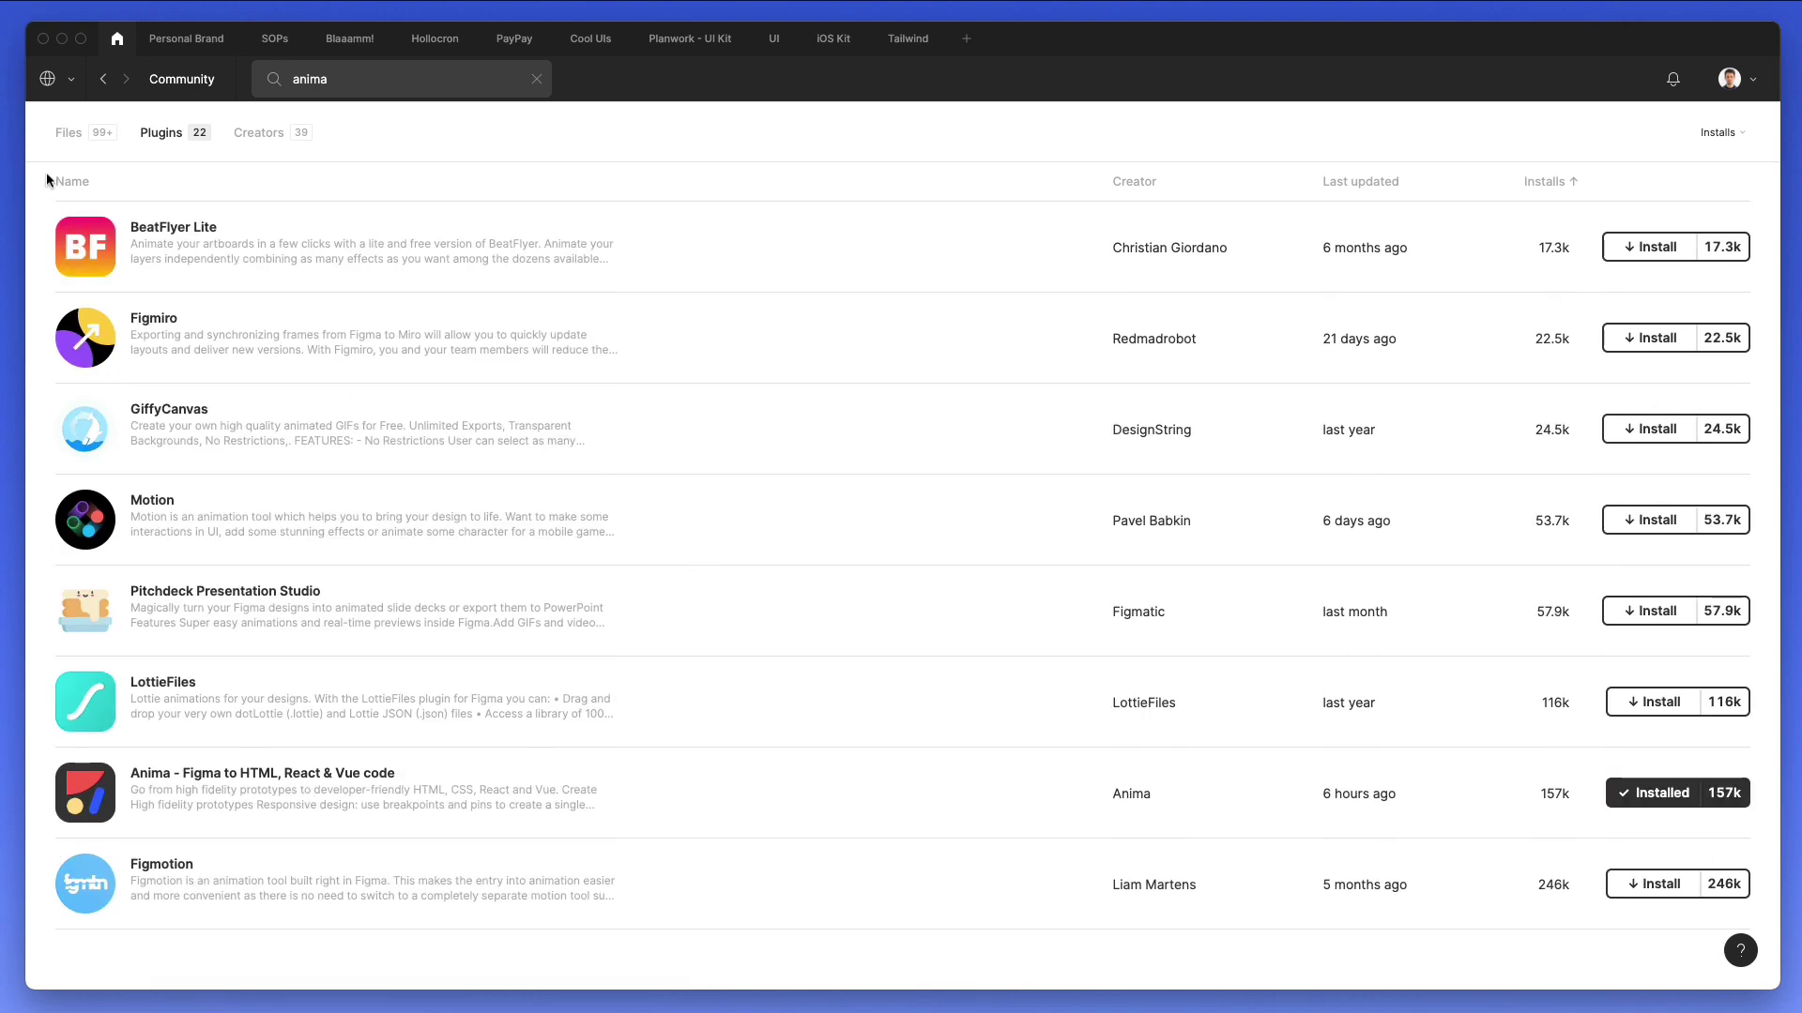
pyautogui.click(538, 81)
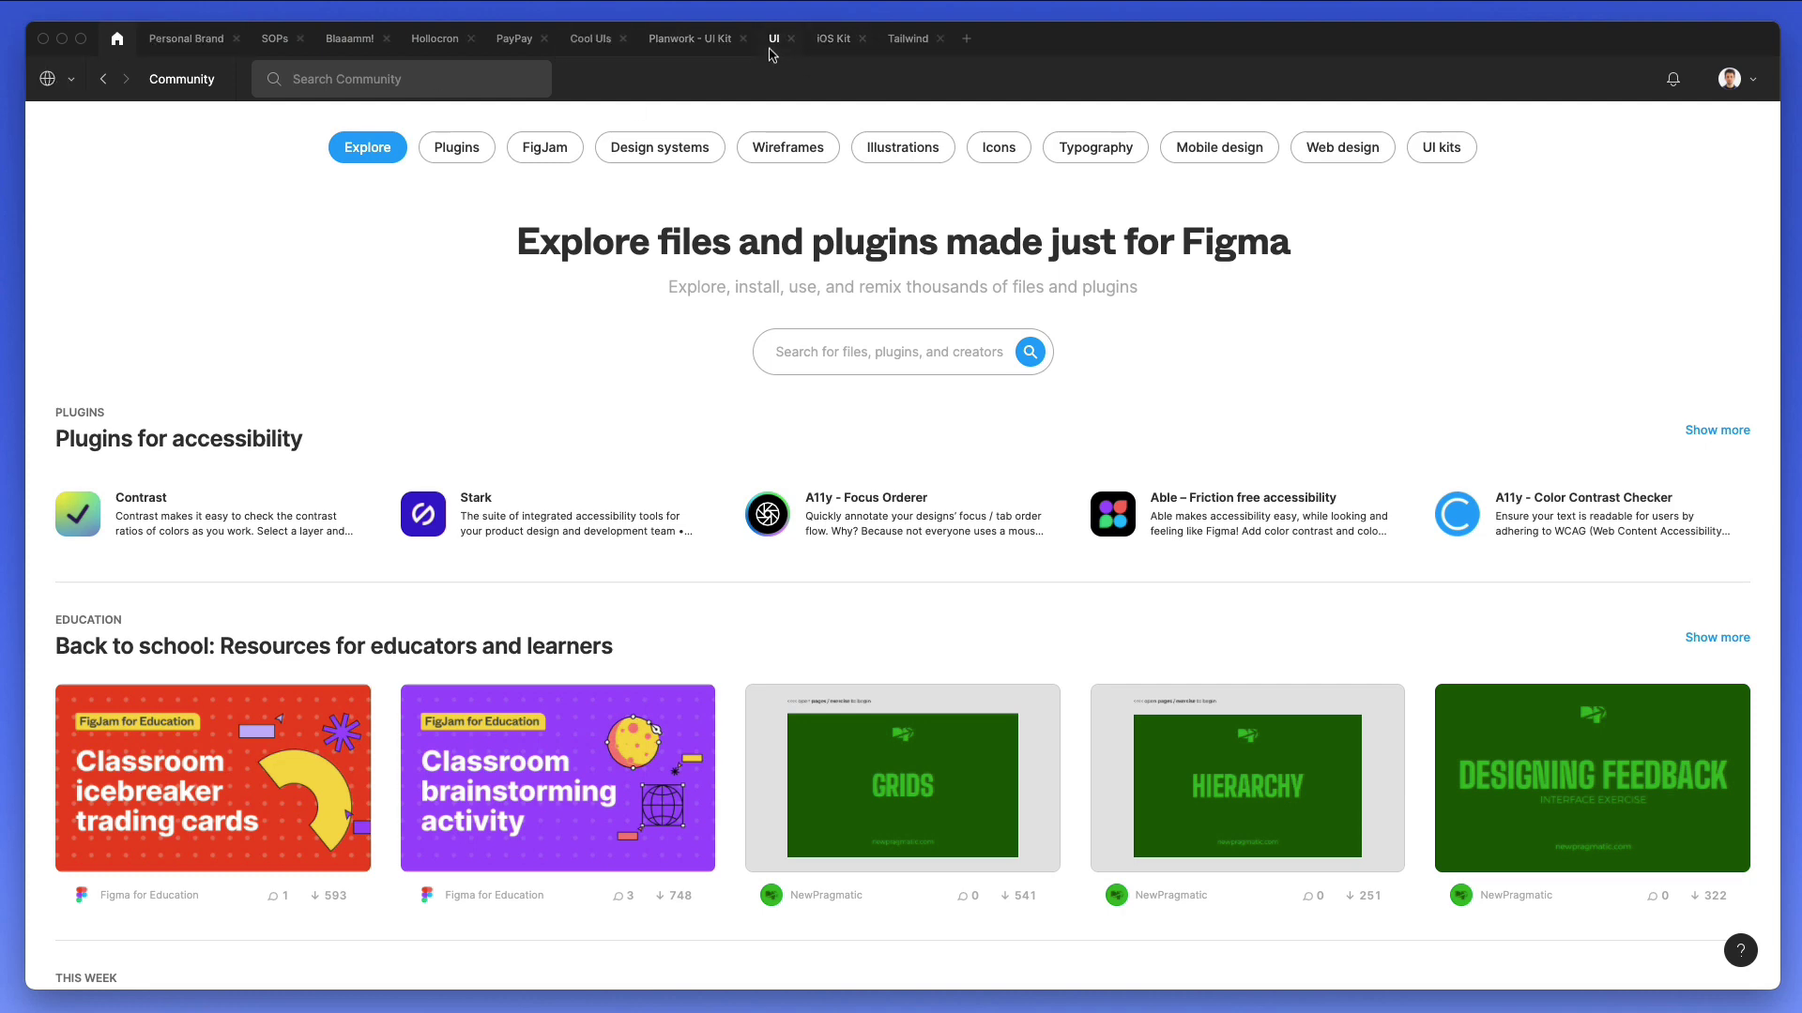
# In the iOS Kit file, run the 'Anima - Figma to HTML, React & Vue code' plugin.
pyautogui.click(832, 38)
pyautogui.click(49, 79)
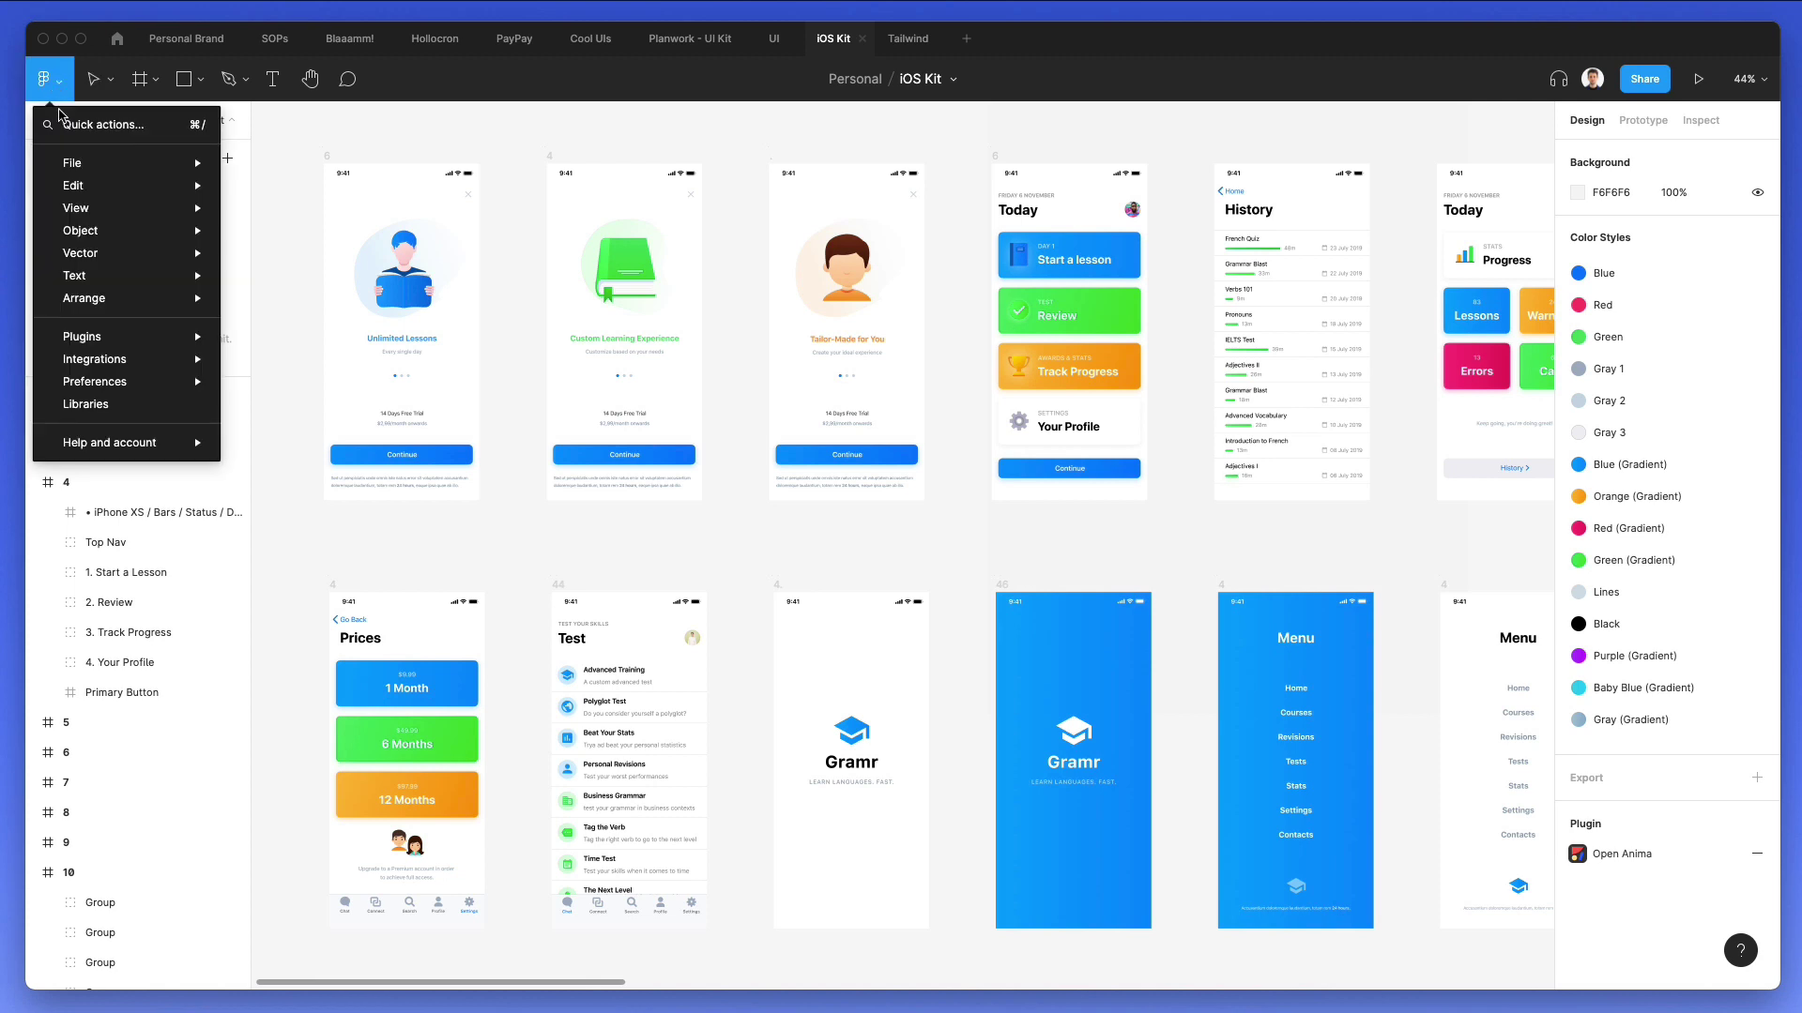
pyautogui.moveTo(108, 340)
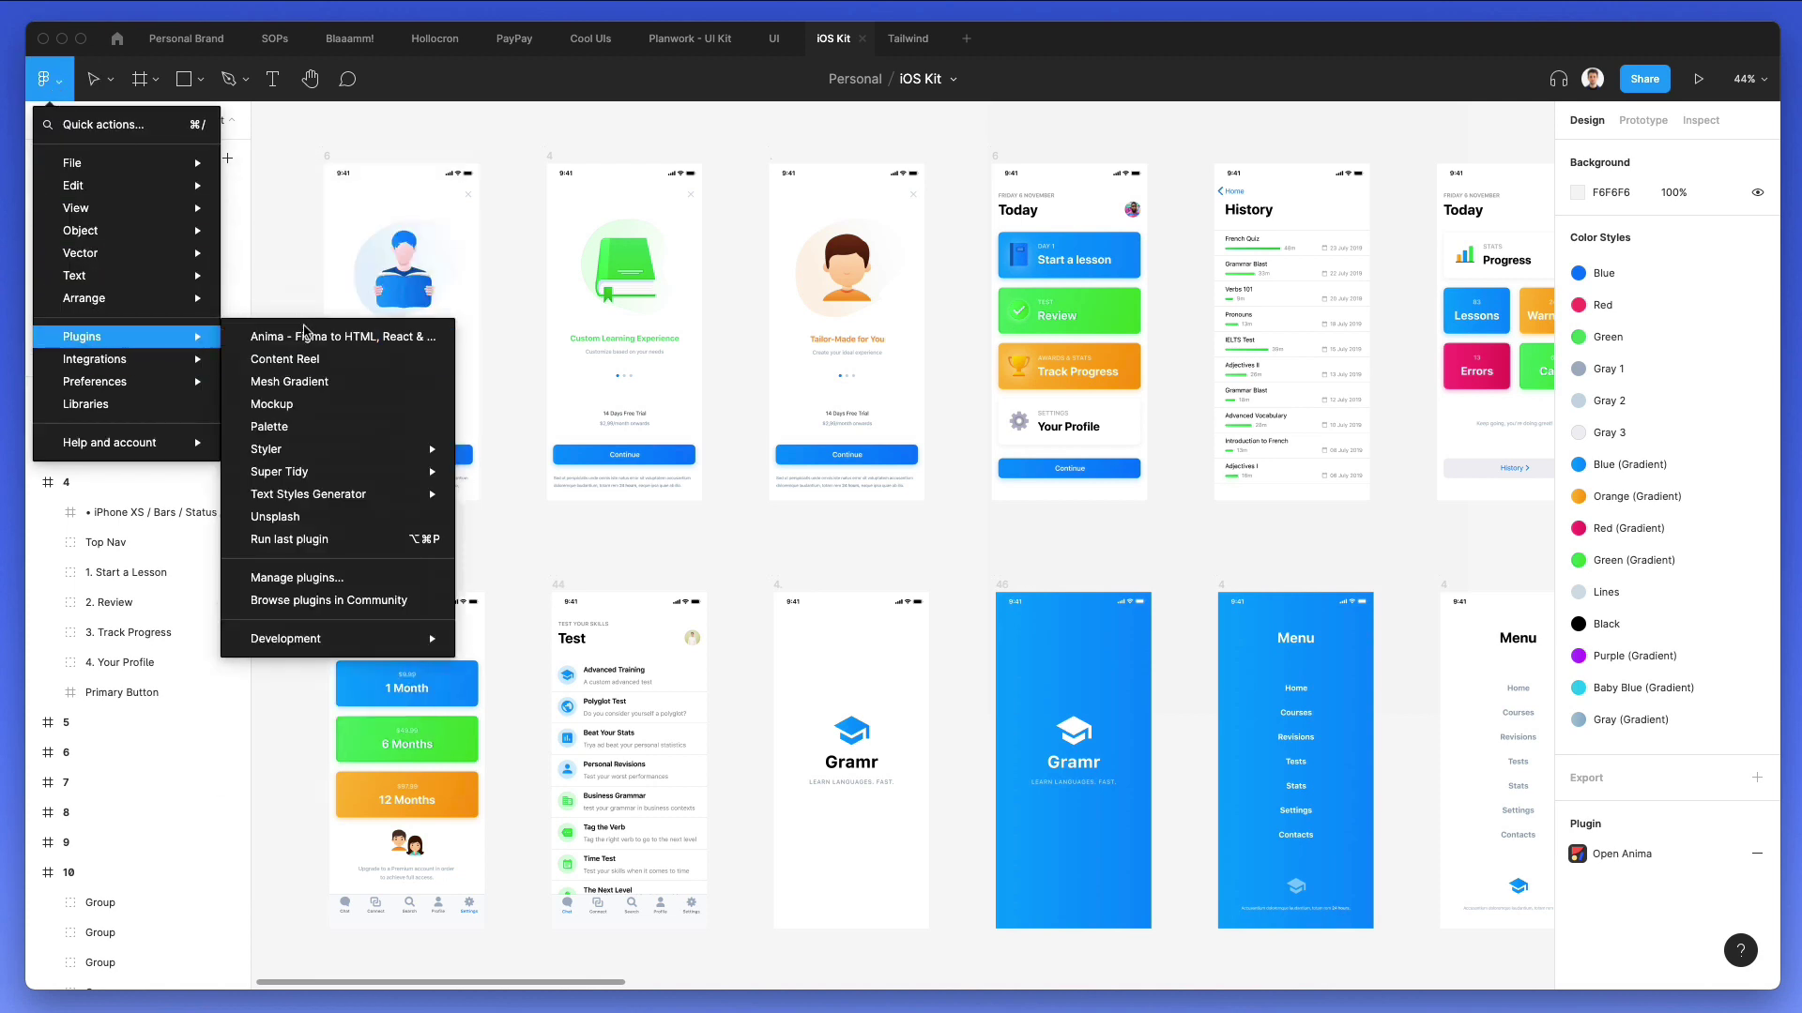
pyautogui.click(311, 338)
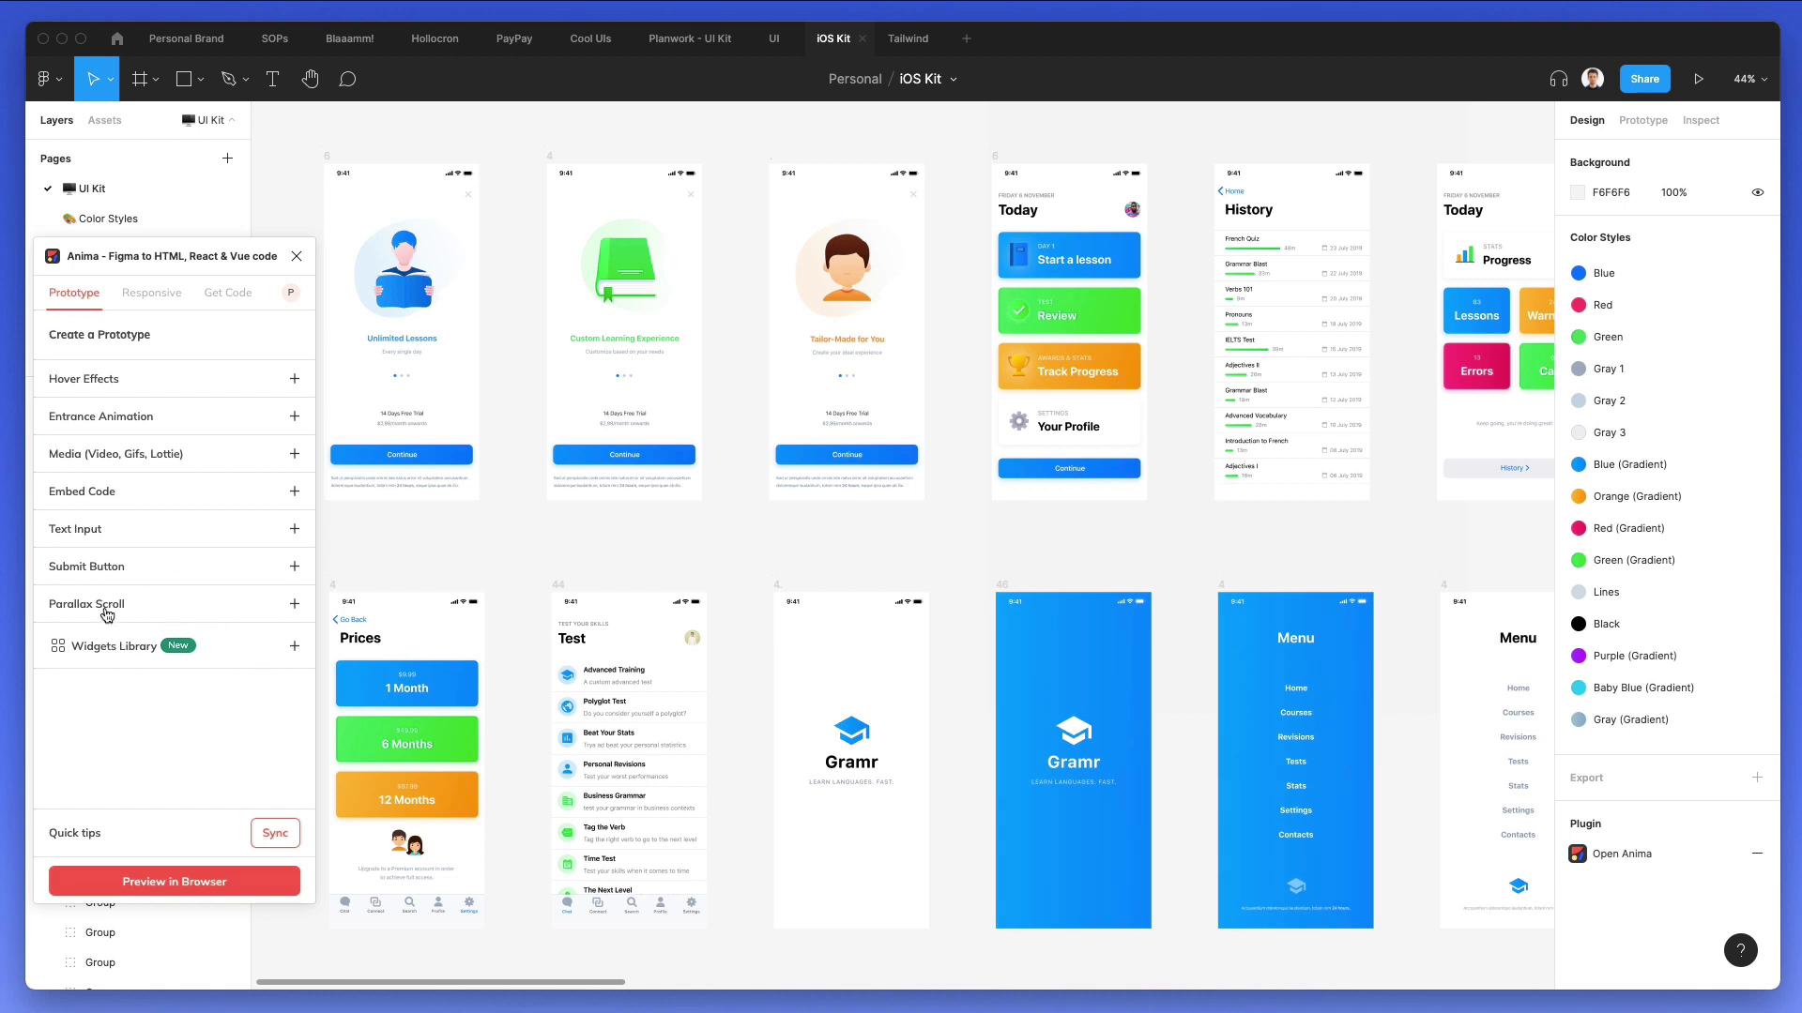
# Open the Button widget under Anima's Widgets Library > Material Design.
pyautogui.click(206, 647)
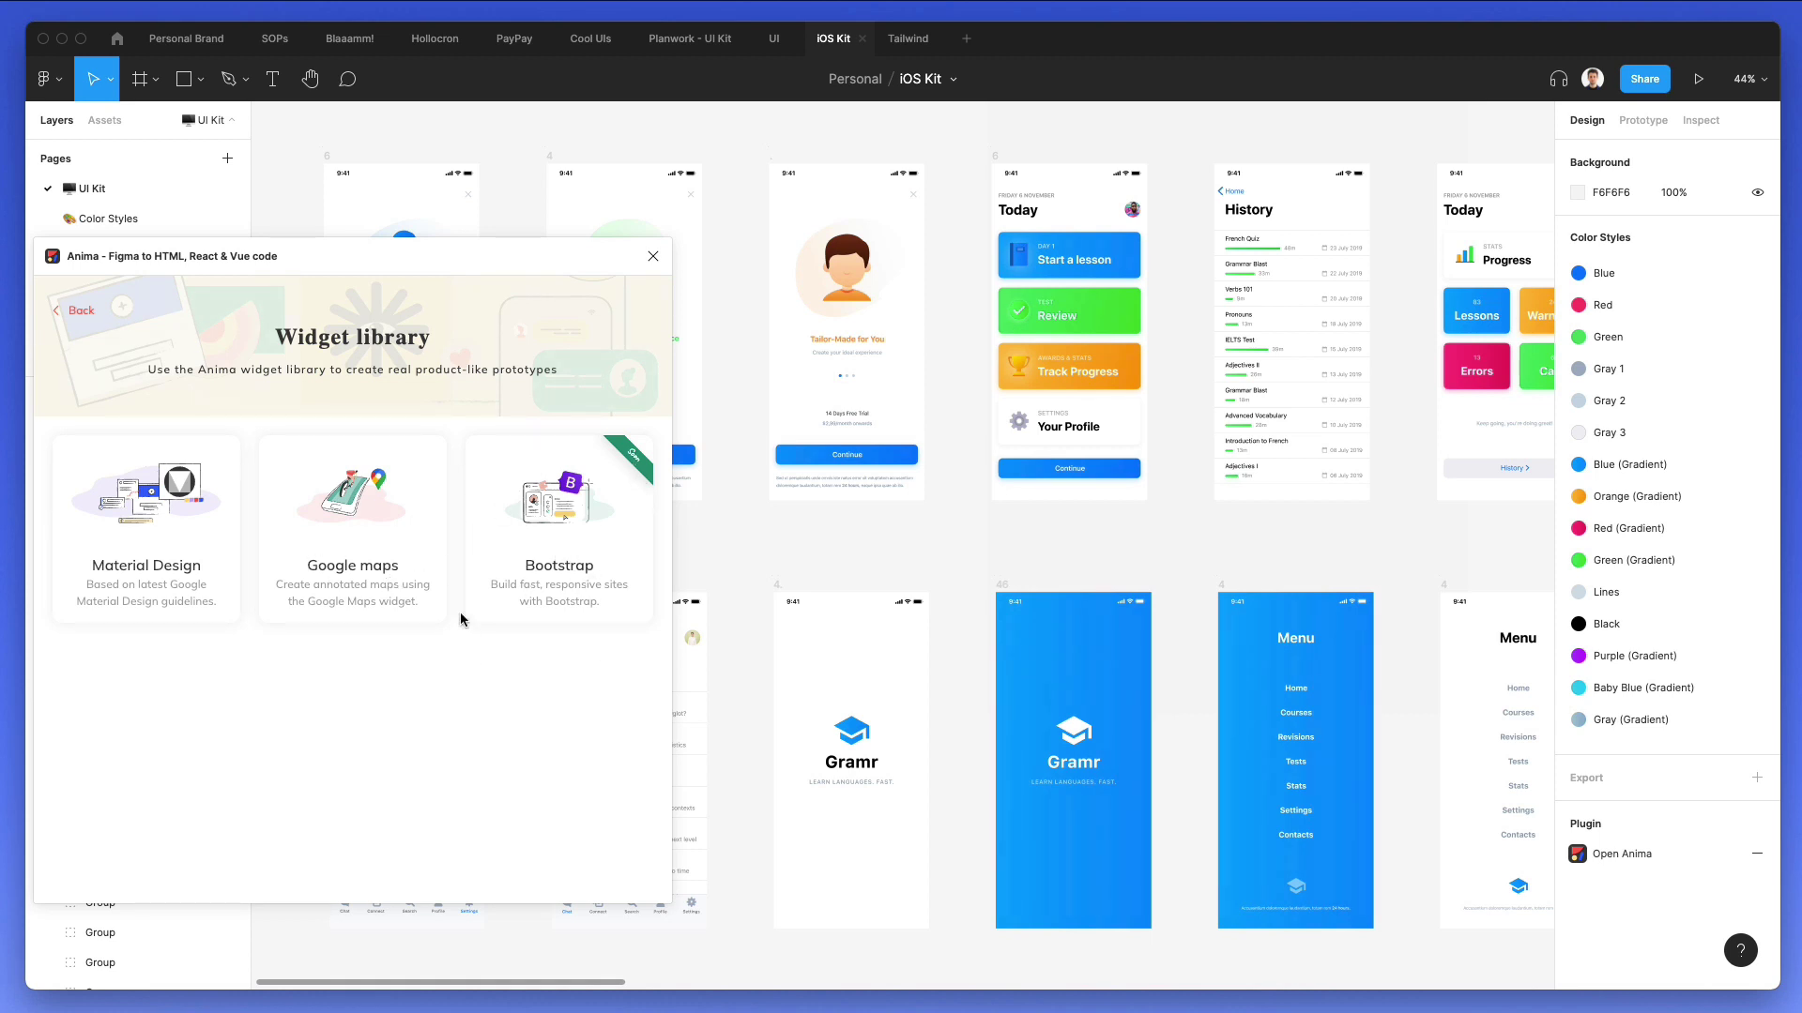
pyautogui.click(150, 565)
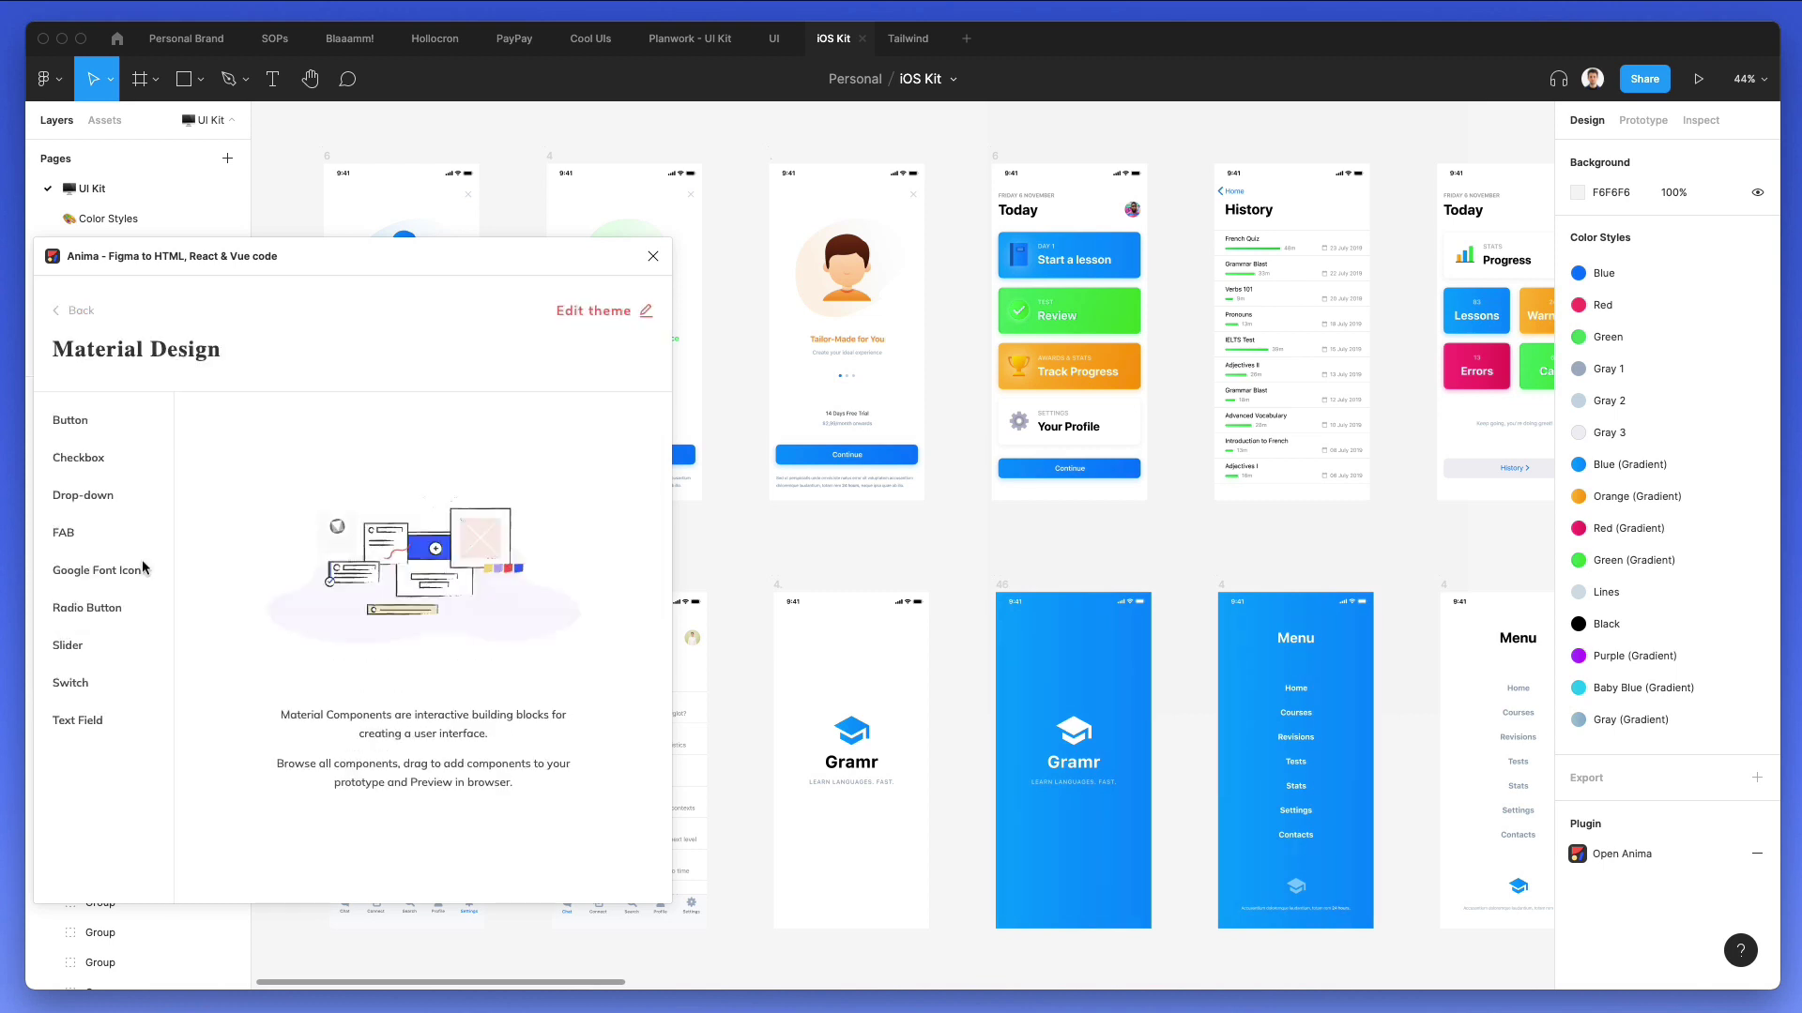
pyautogui.click(85, 430)
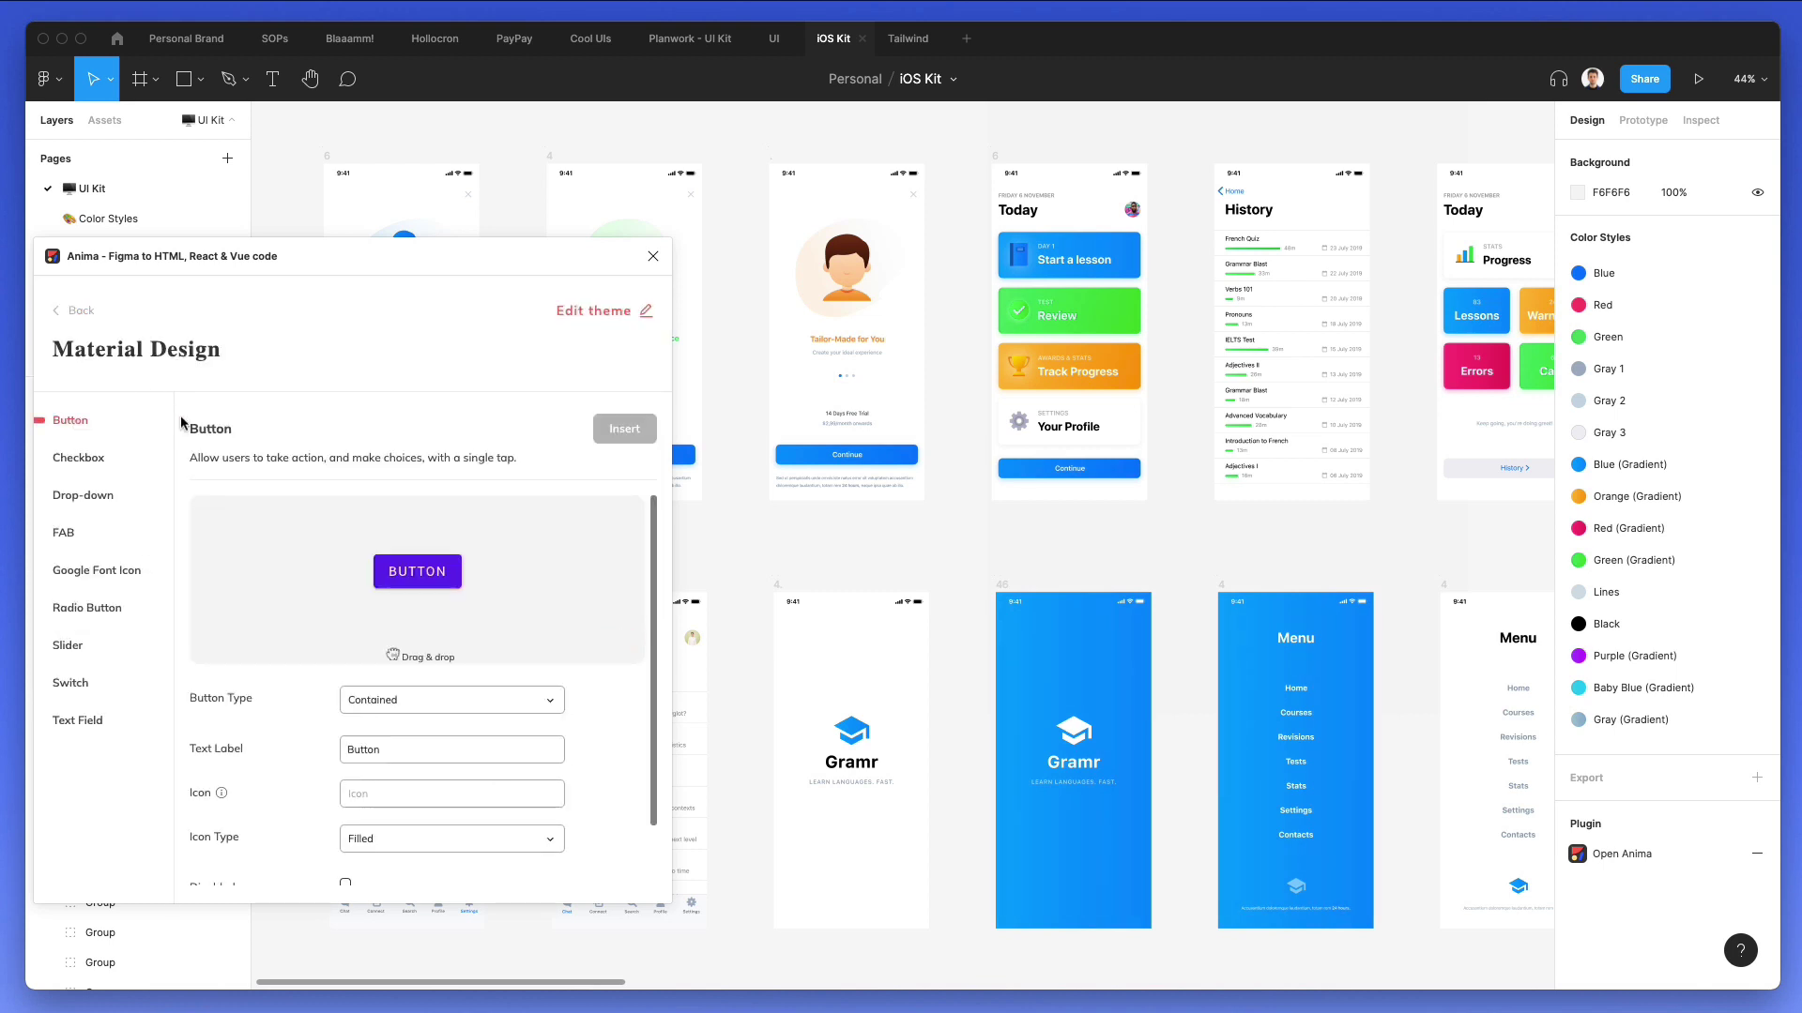
pyautogui.scroll(-2, 394, 619)
pyautogui.scroll(2, 488, 638)
pyautogui.scroll(-10, 736, 576)
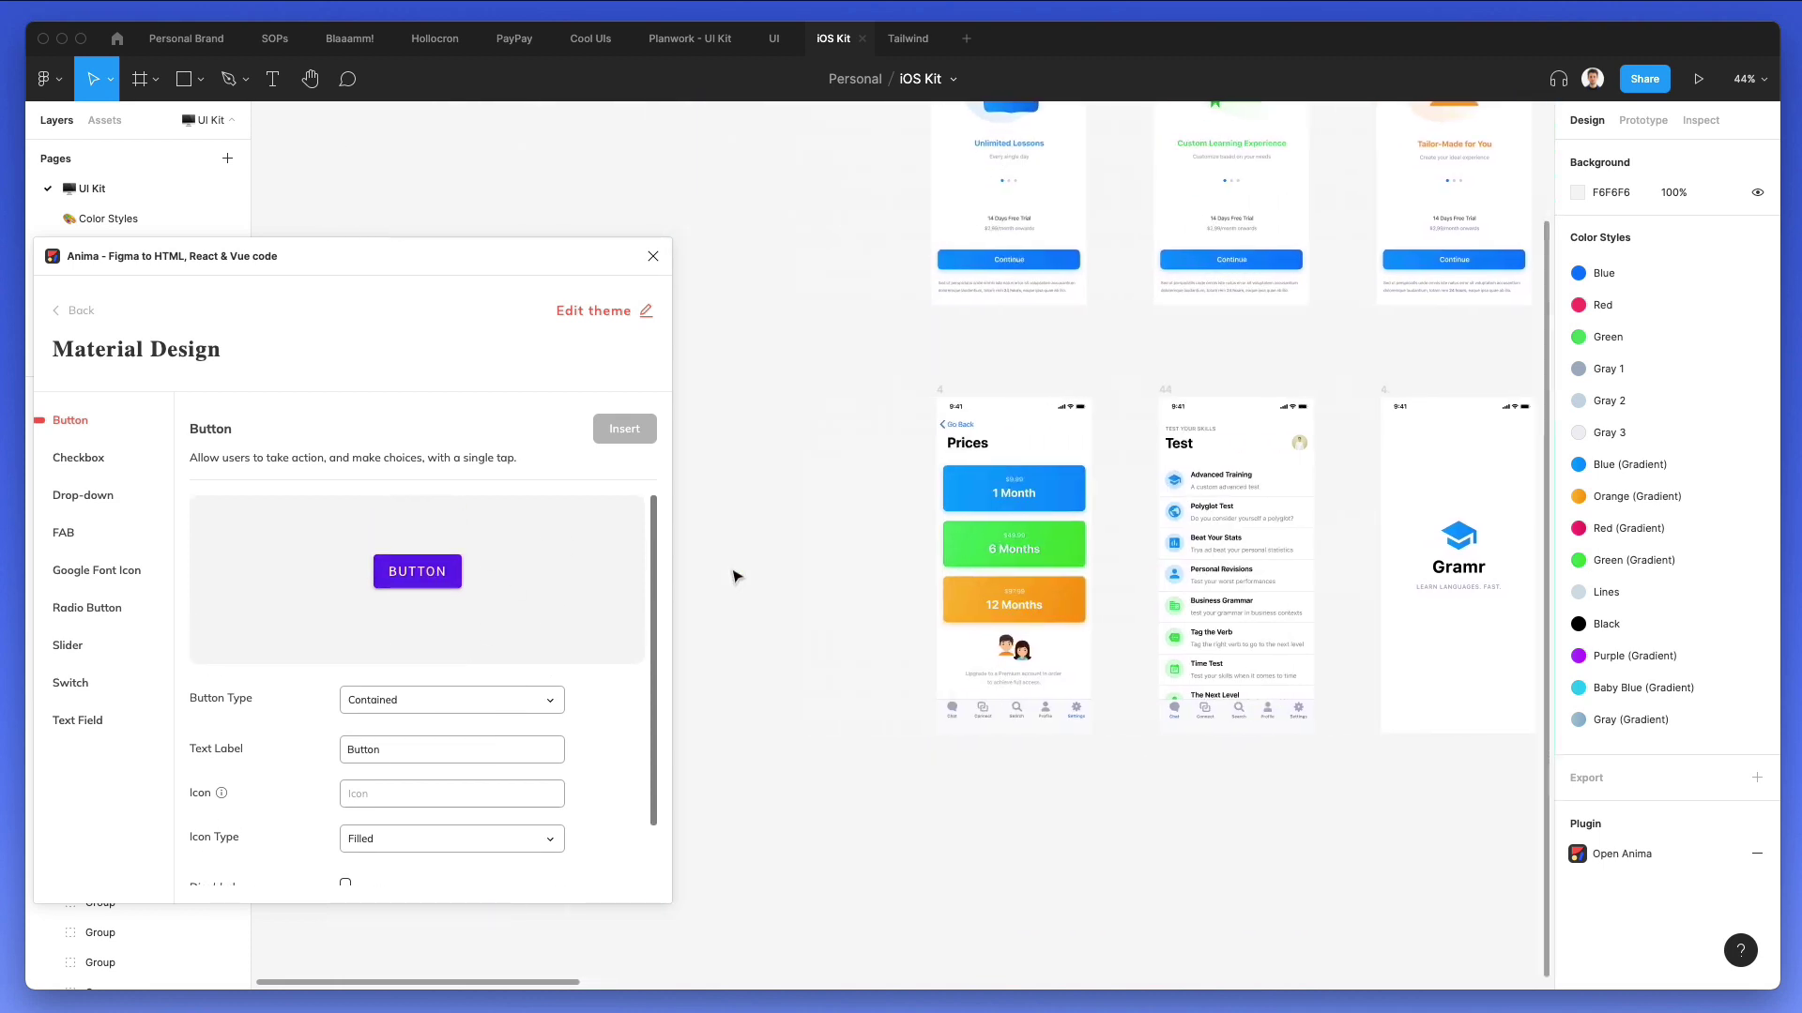
pyautogui.scroll(3, 1122, 426)
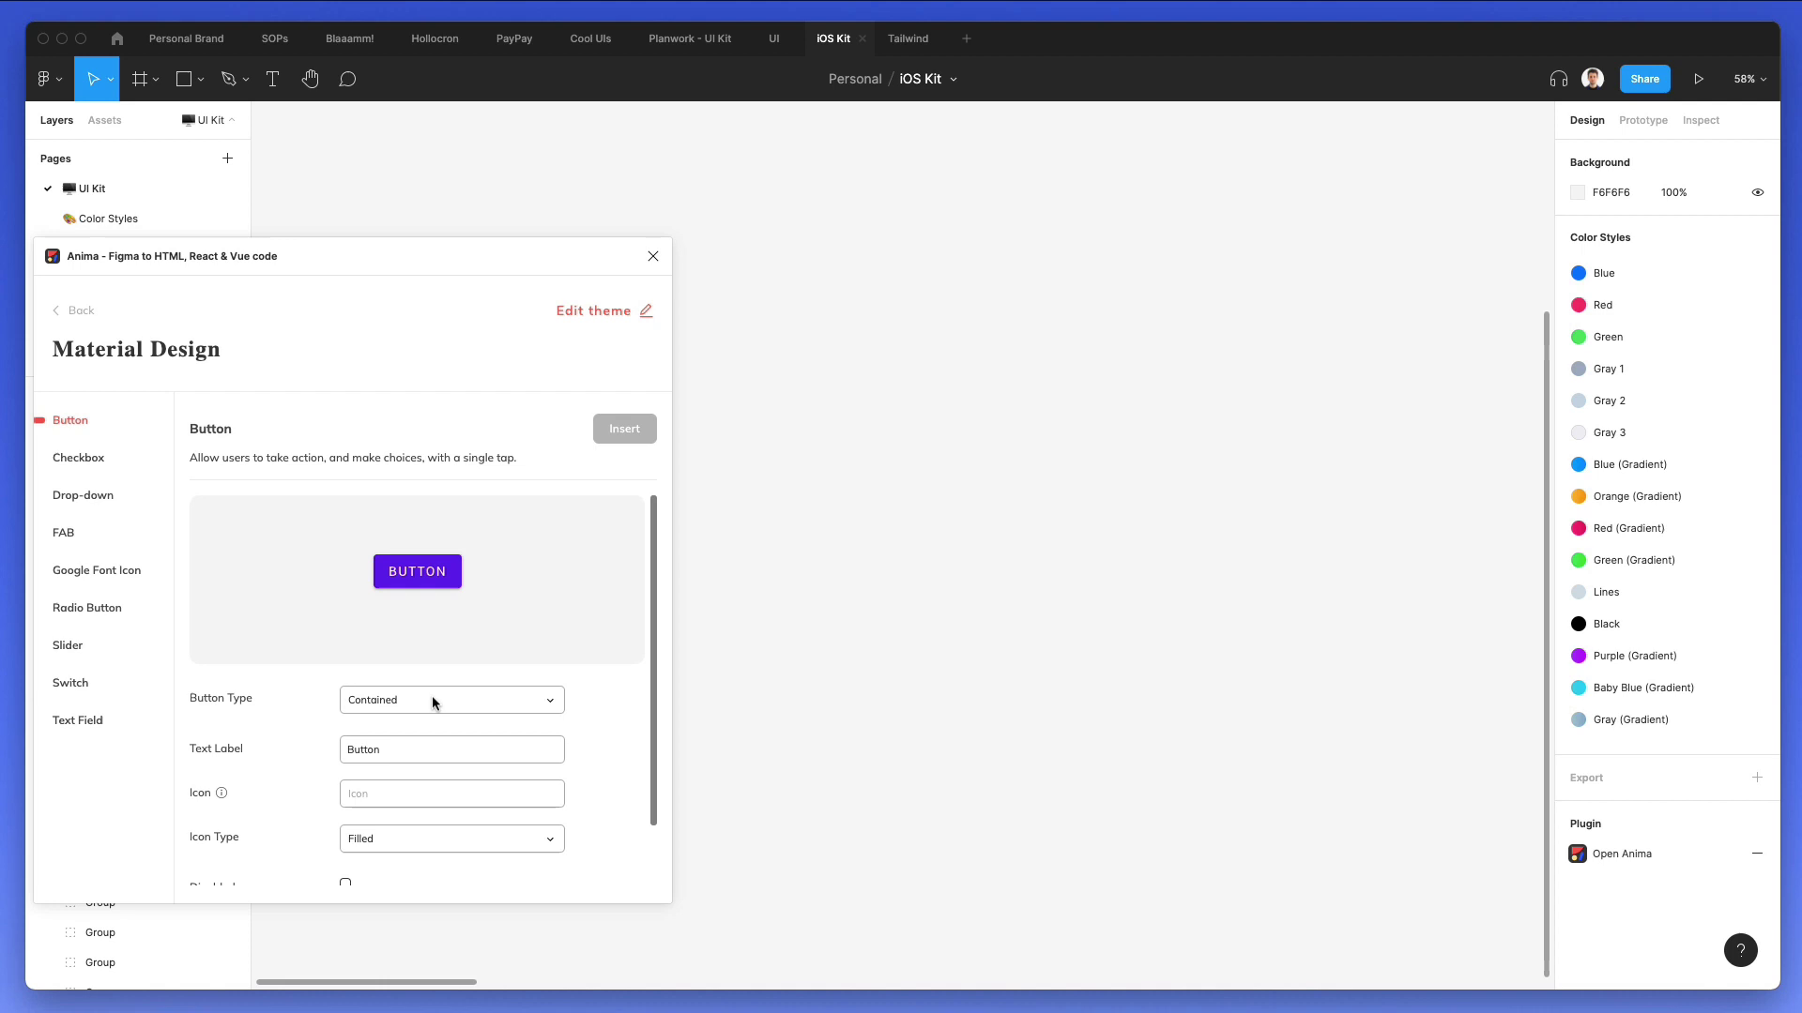
# Set the button type to Contained and its text label to 'Continue'.
pyautogui.click(394, 711)
pyautogui.click(390, 704)
pyautogui.scroll(-2, 389, 704)
pyautogui.scroll(2, 293, 703)
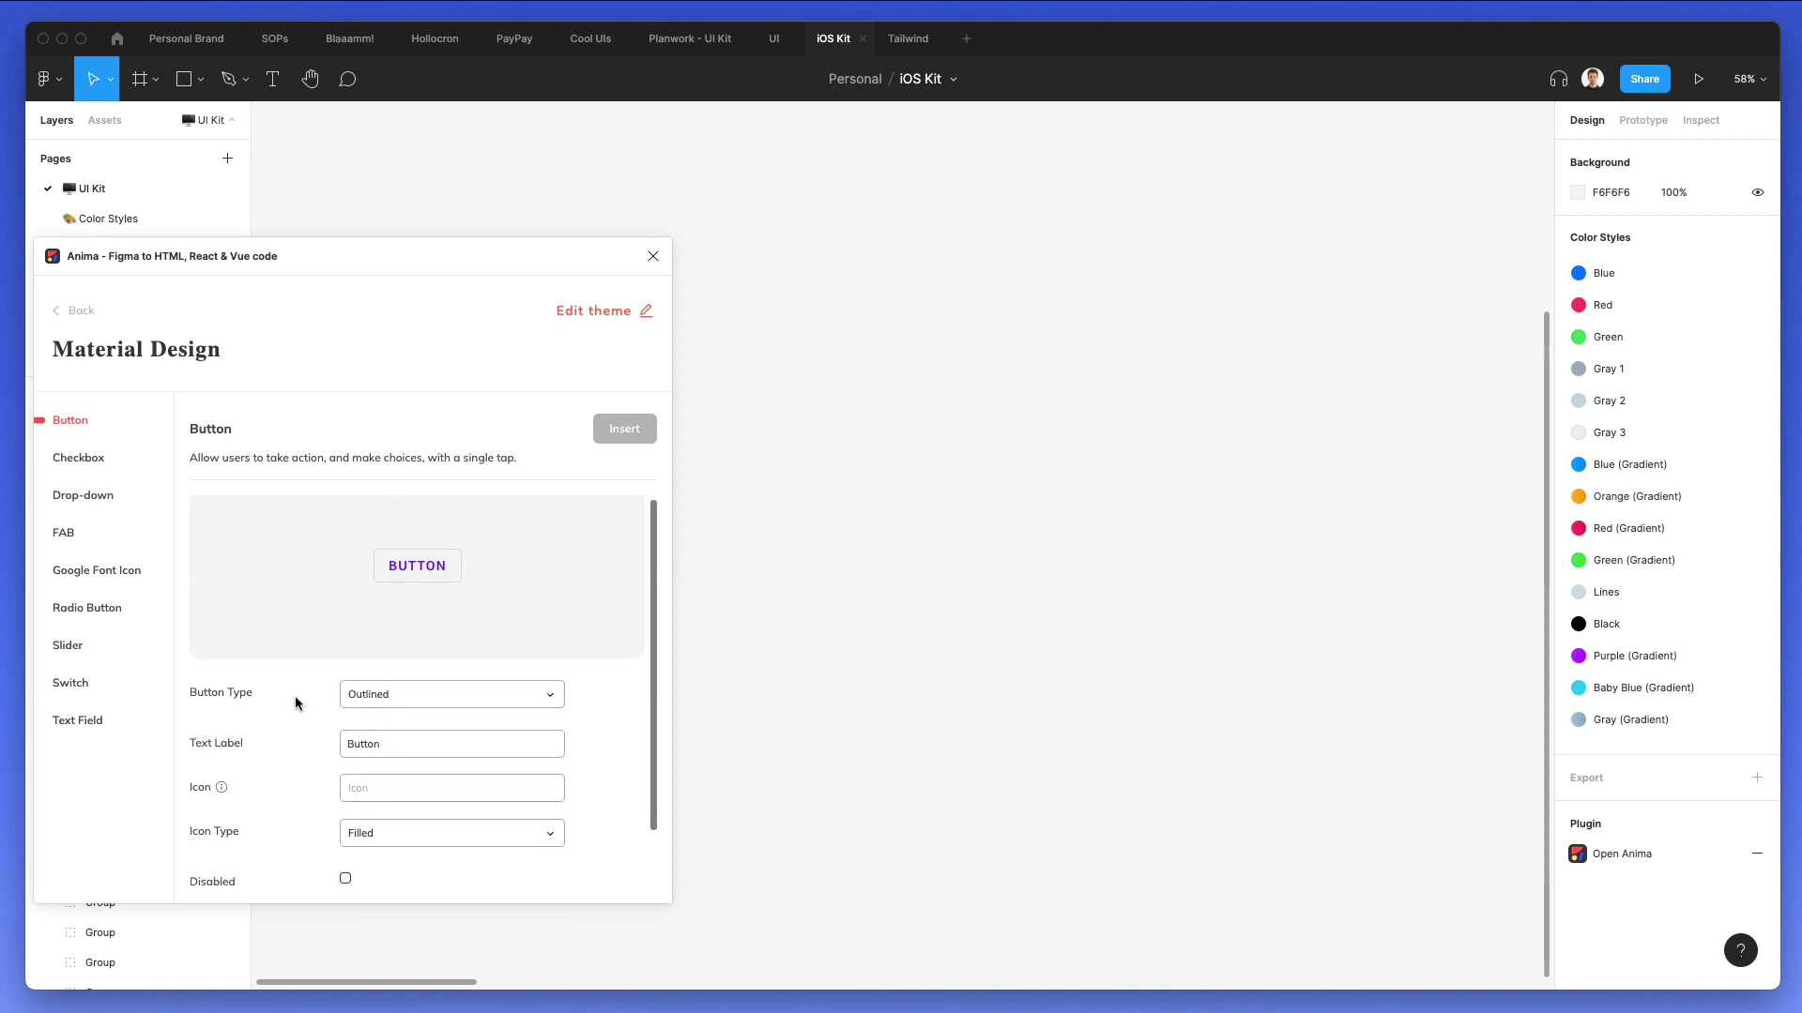
pyautogui.click(412, 690)
pyautogui.click(413, 711)
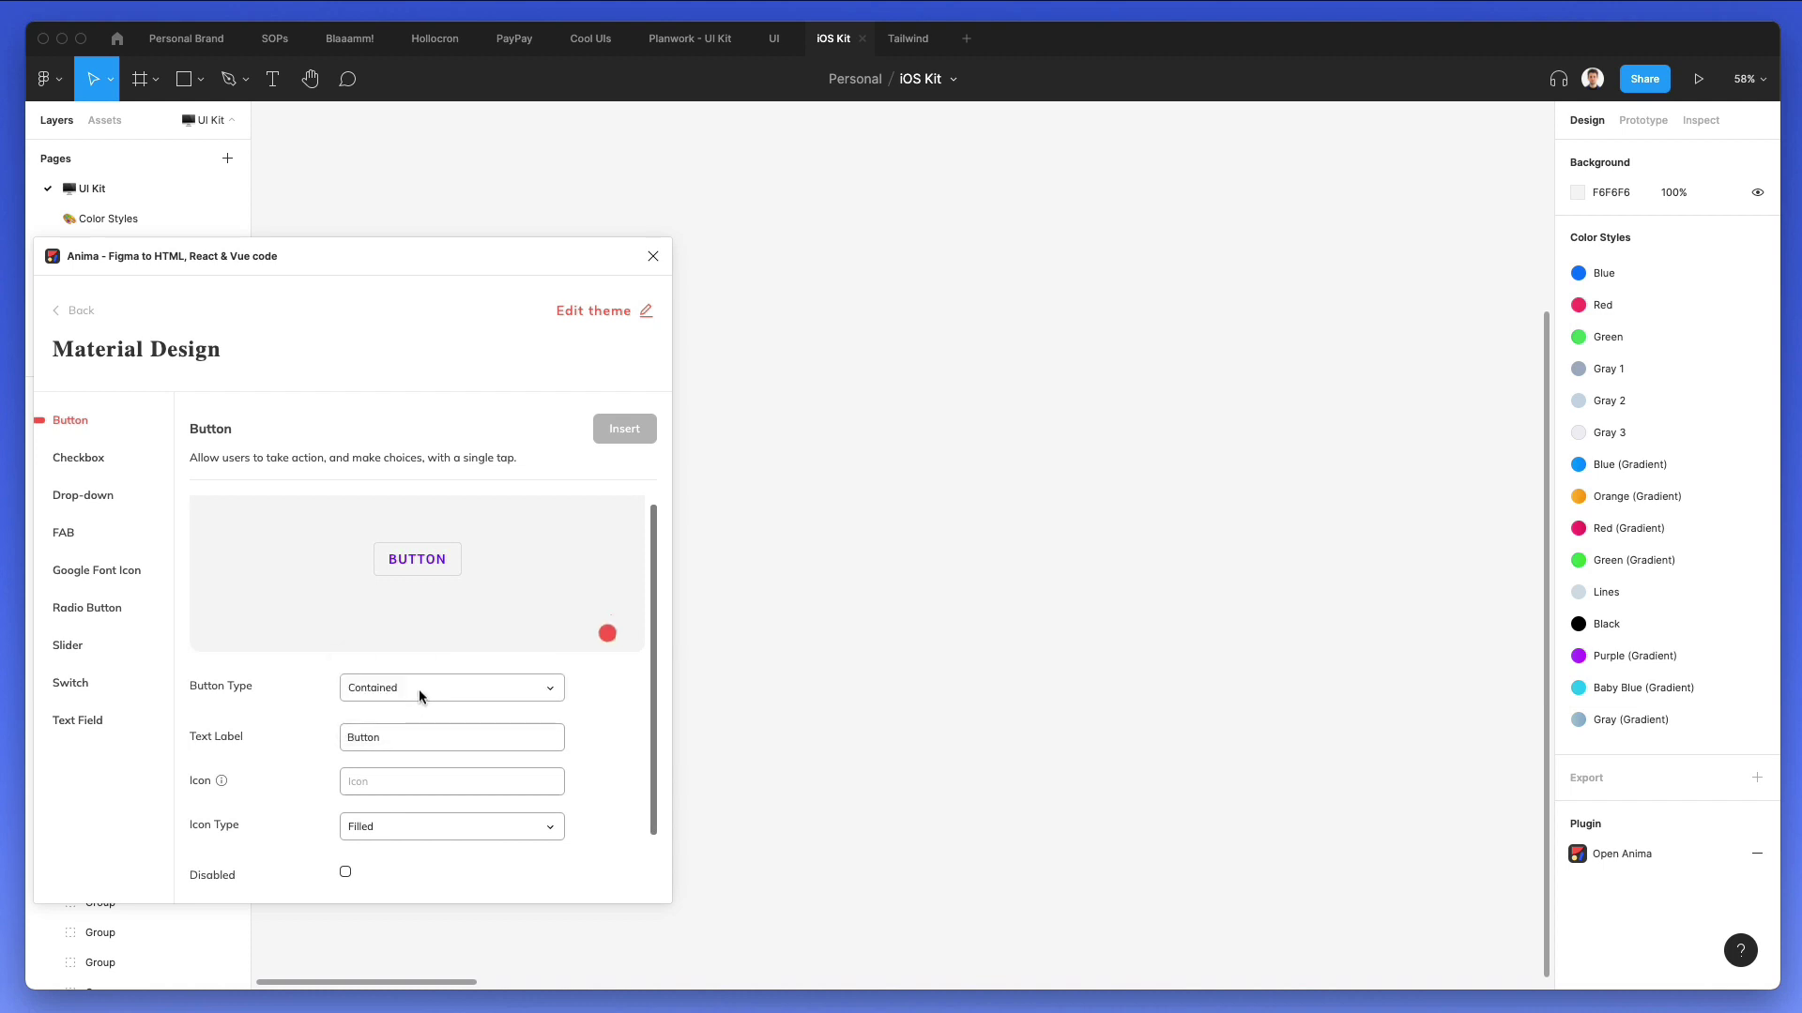
pyautogui.click(408, 738)
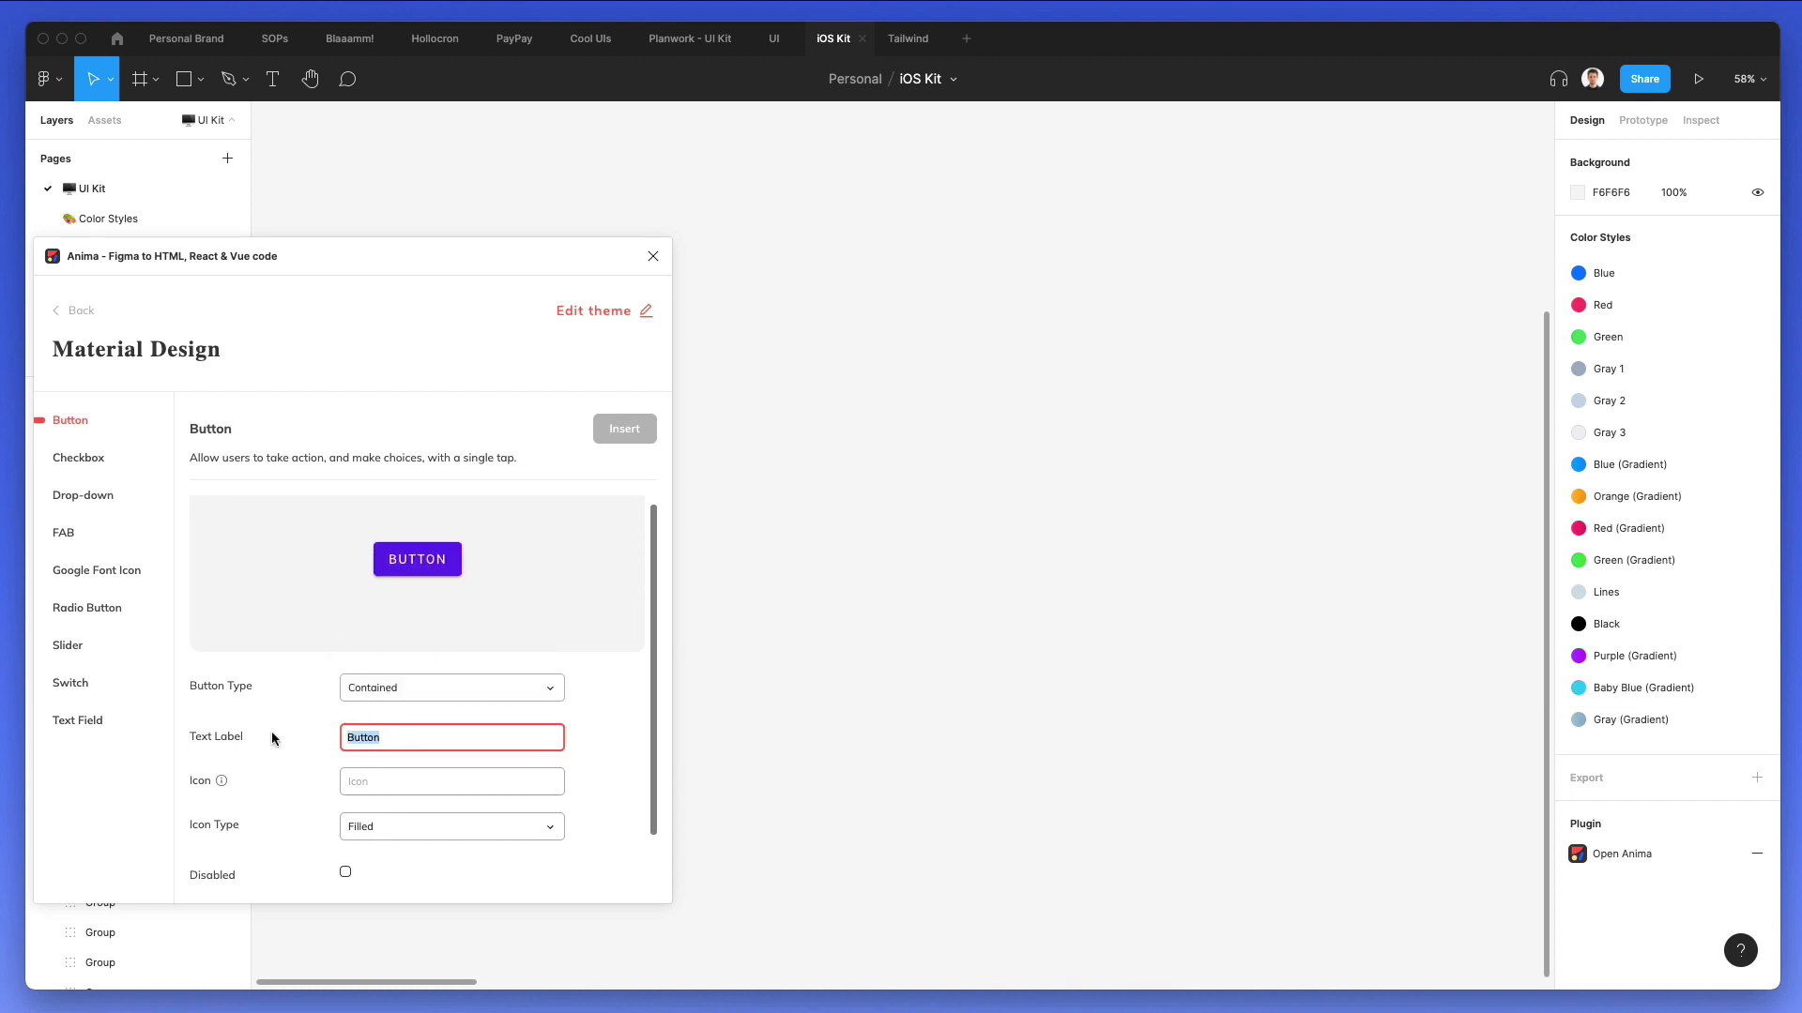
pyautogui.write('Continue')
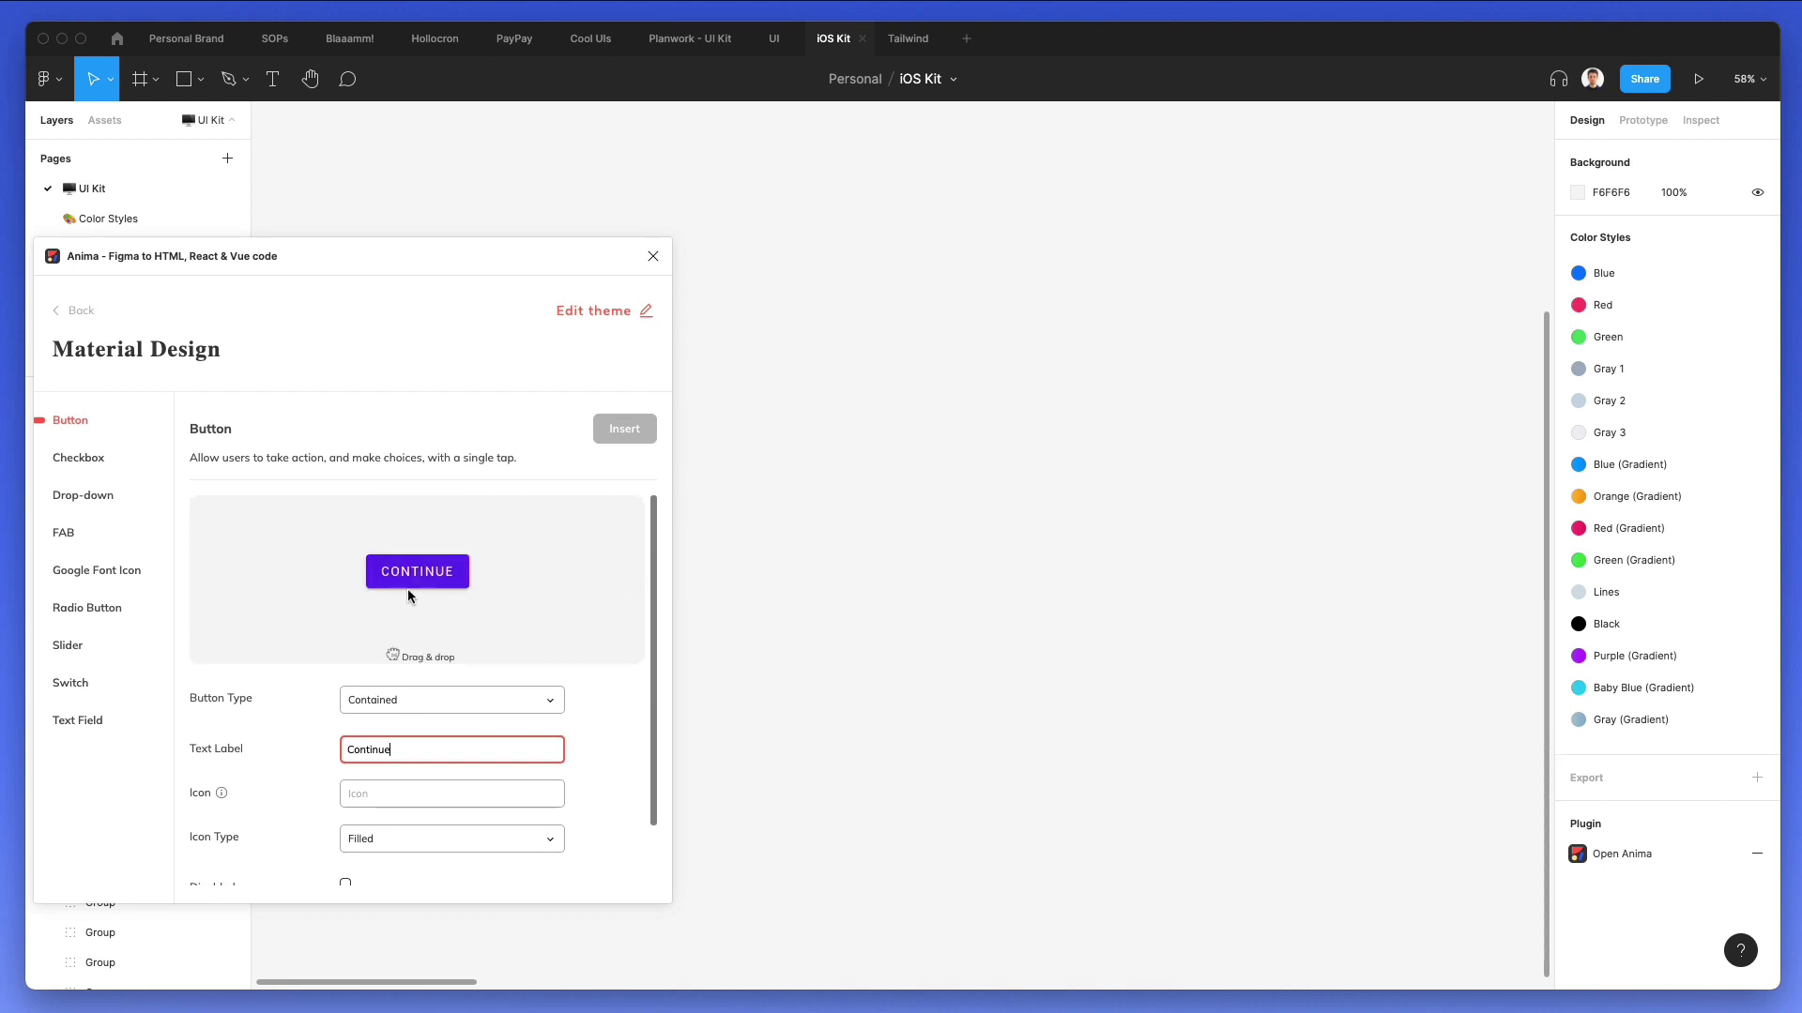
# Set the button's Icon Type to None.
pyautogui.scroll(-2, 524, 790)
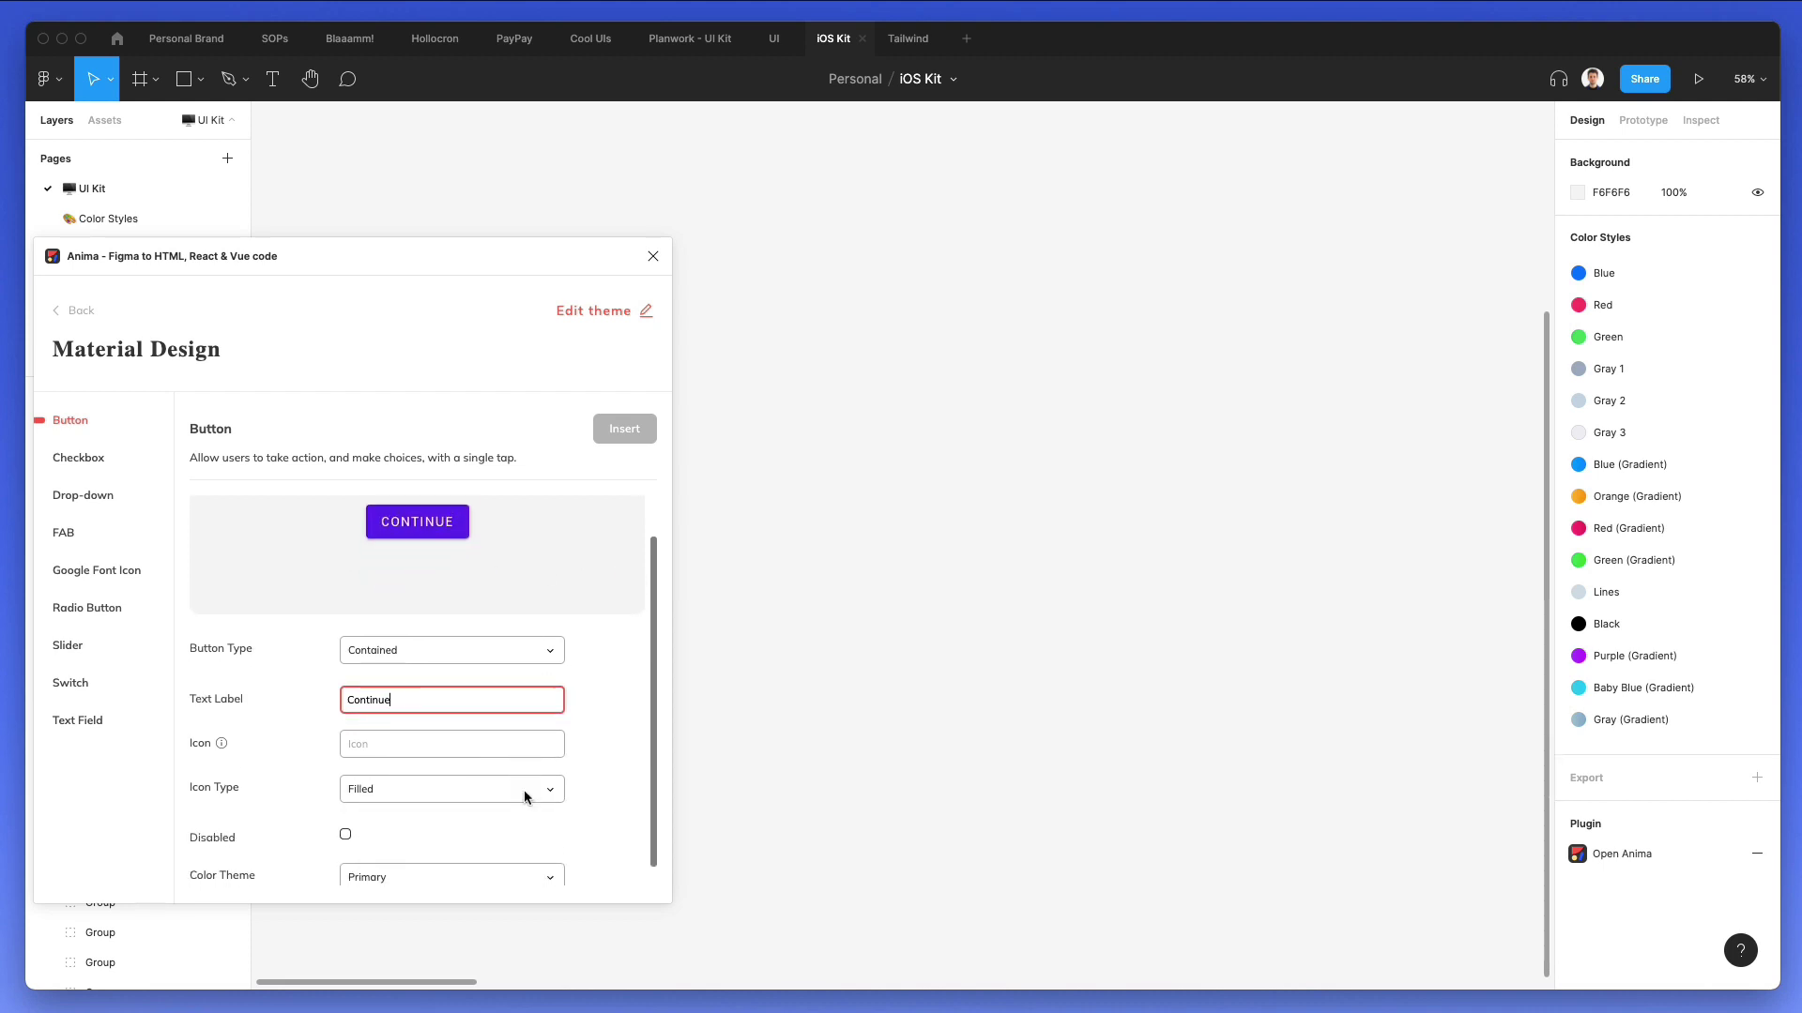
pyautogui.scroll(-1, 394, 768)
pyautogui.click(380, 734)
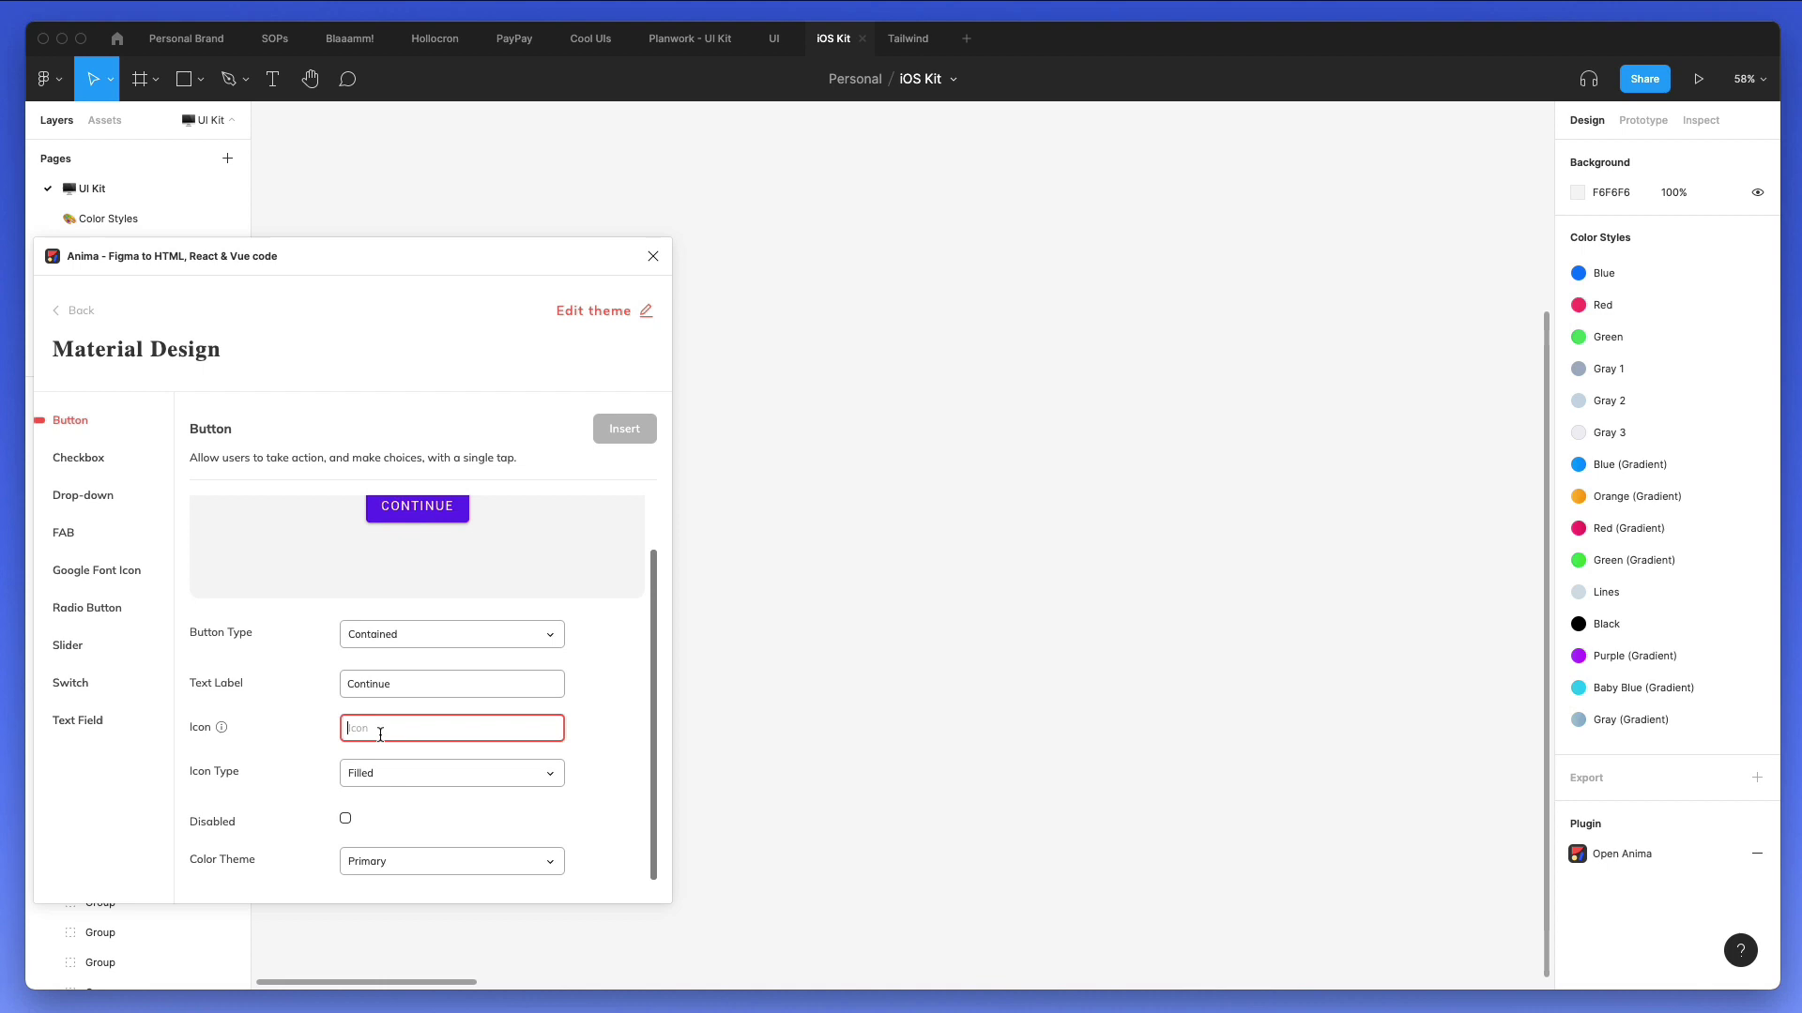
pyautogui.click(449, 774)
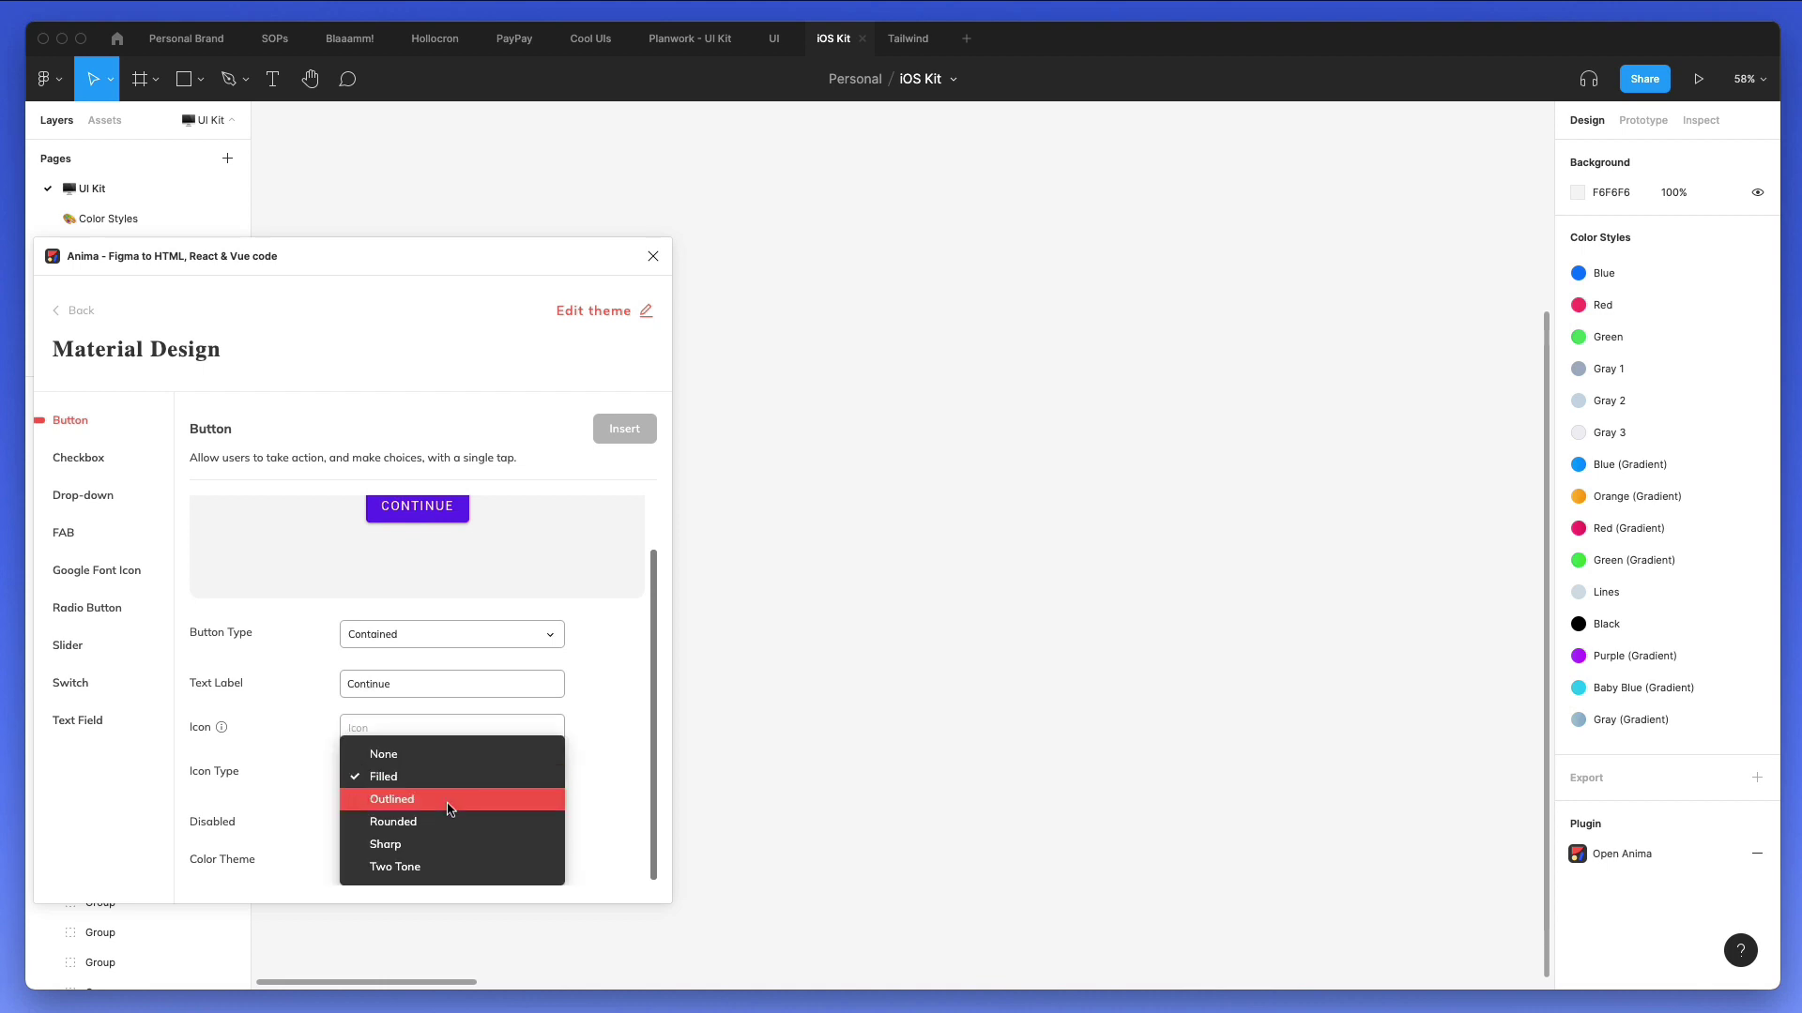
pyautogui.click(441, 754)
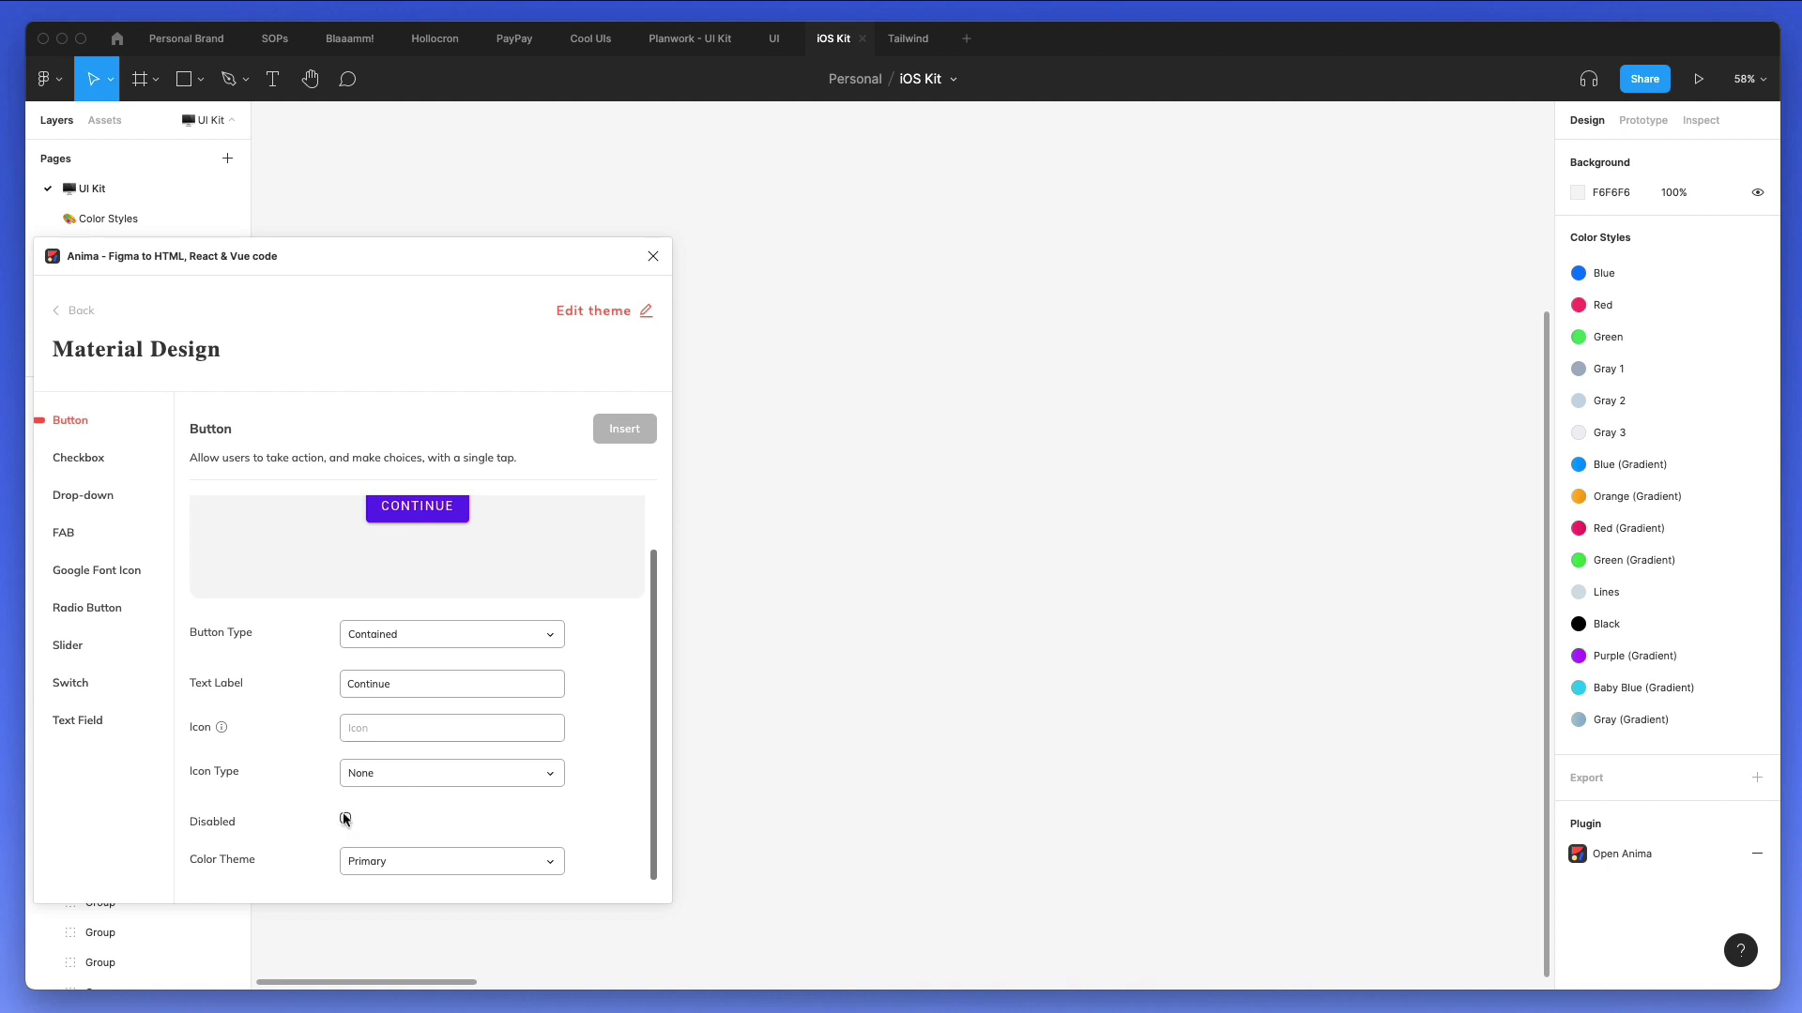
pyautogui.scroll(3, 319, 779)
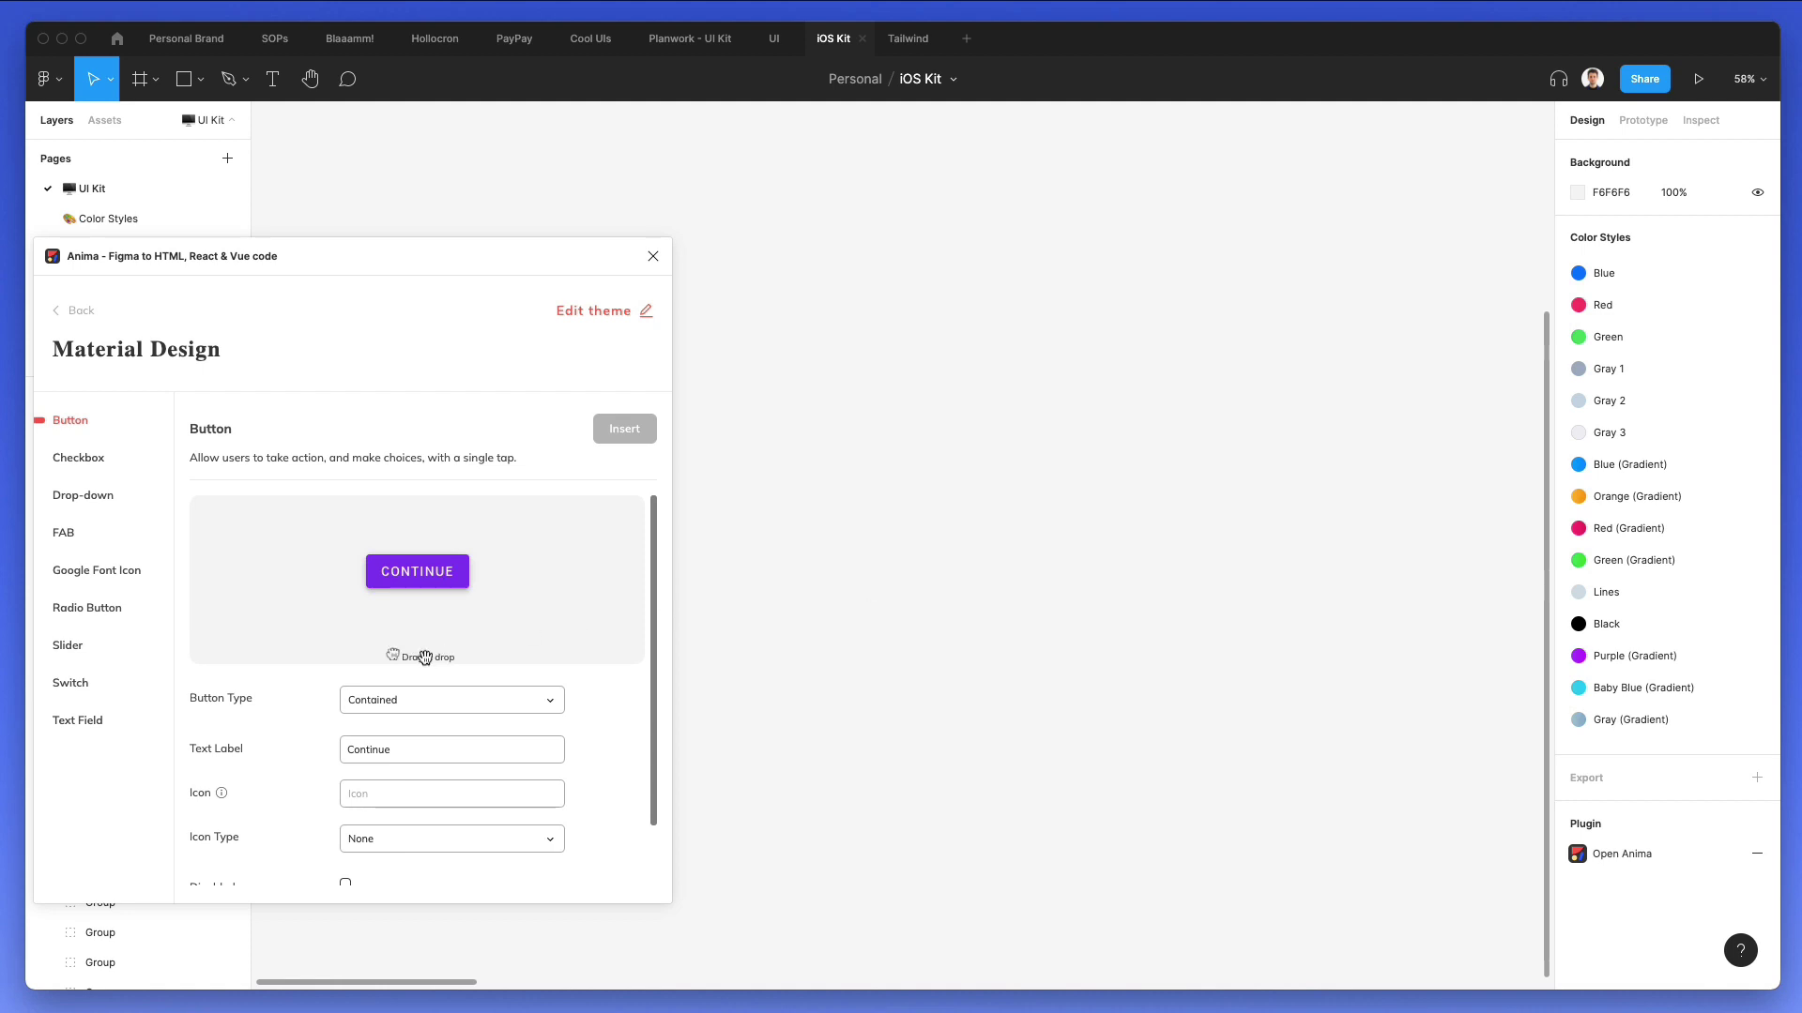
# Drag the CONTINUE button onto the iOS Kit canvas and zoom in to about 172%.
pyautogui.moveTo(425, 657); pyautogui.dragTo(822, 622)
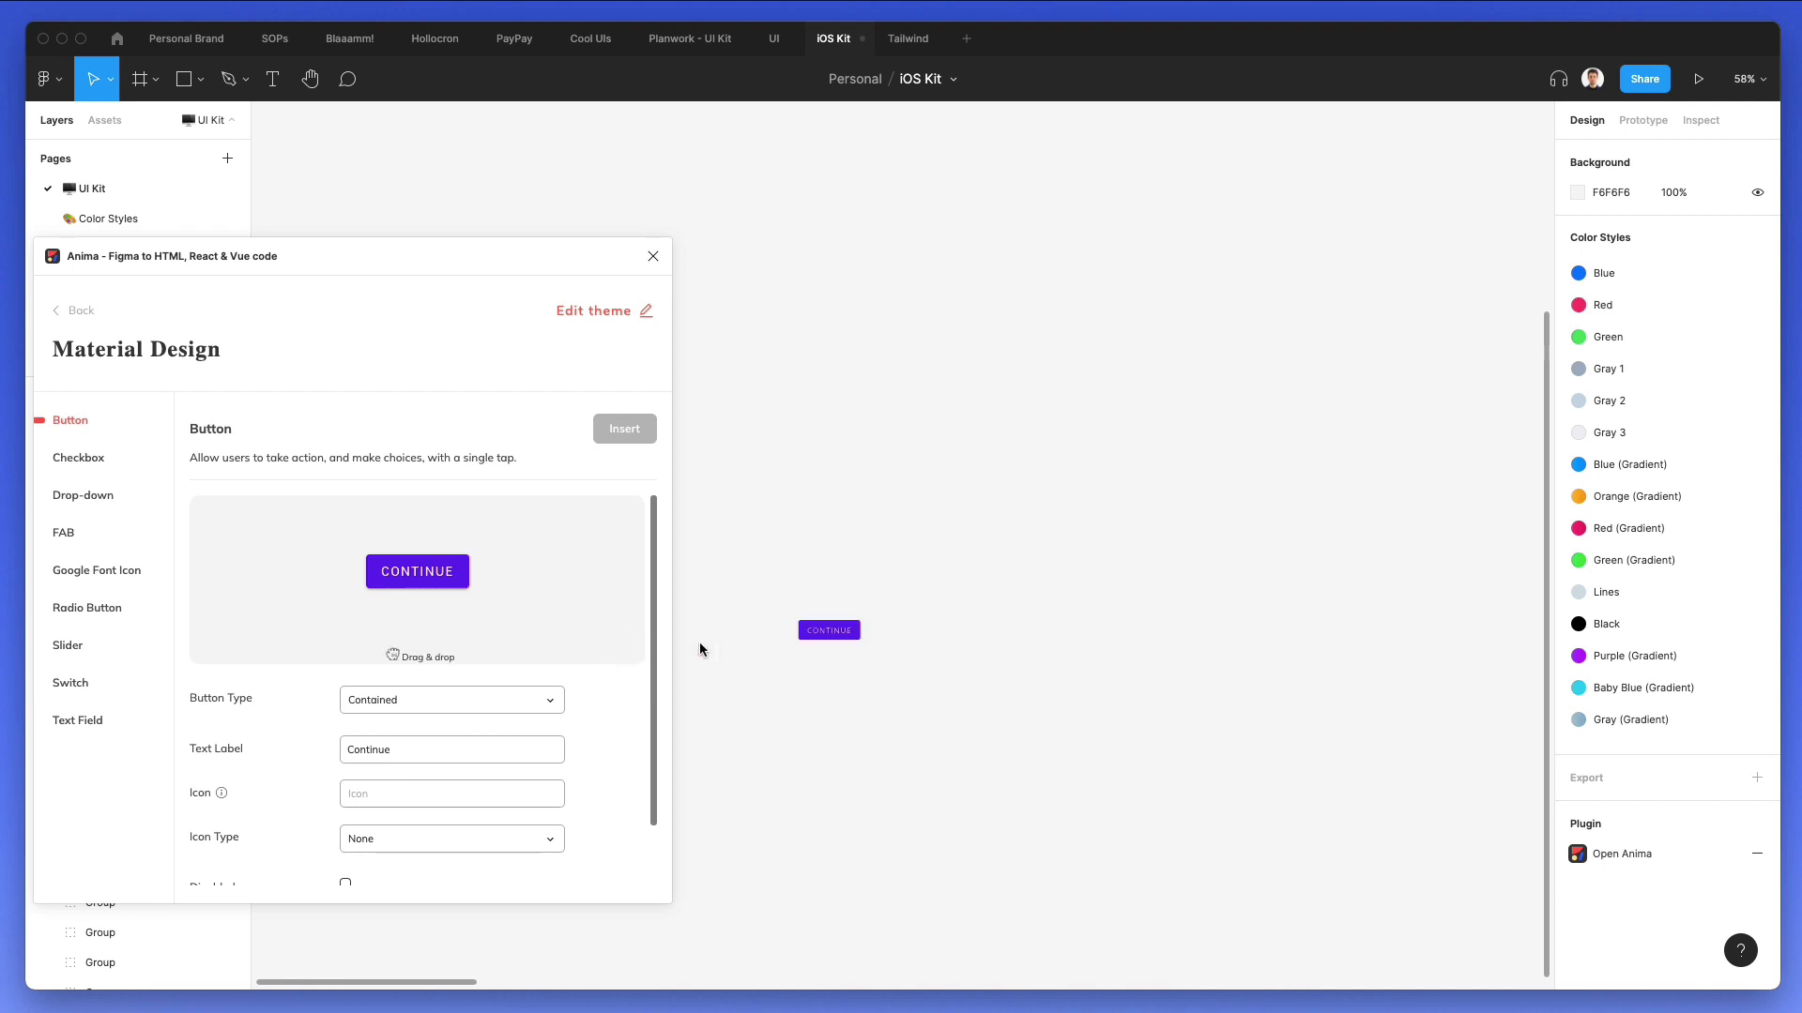
pyautogui.scroll(5, 861, 631)
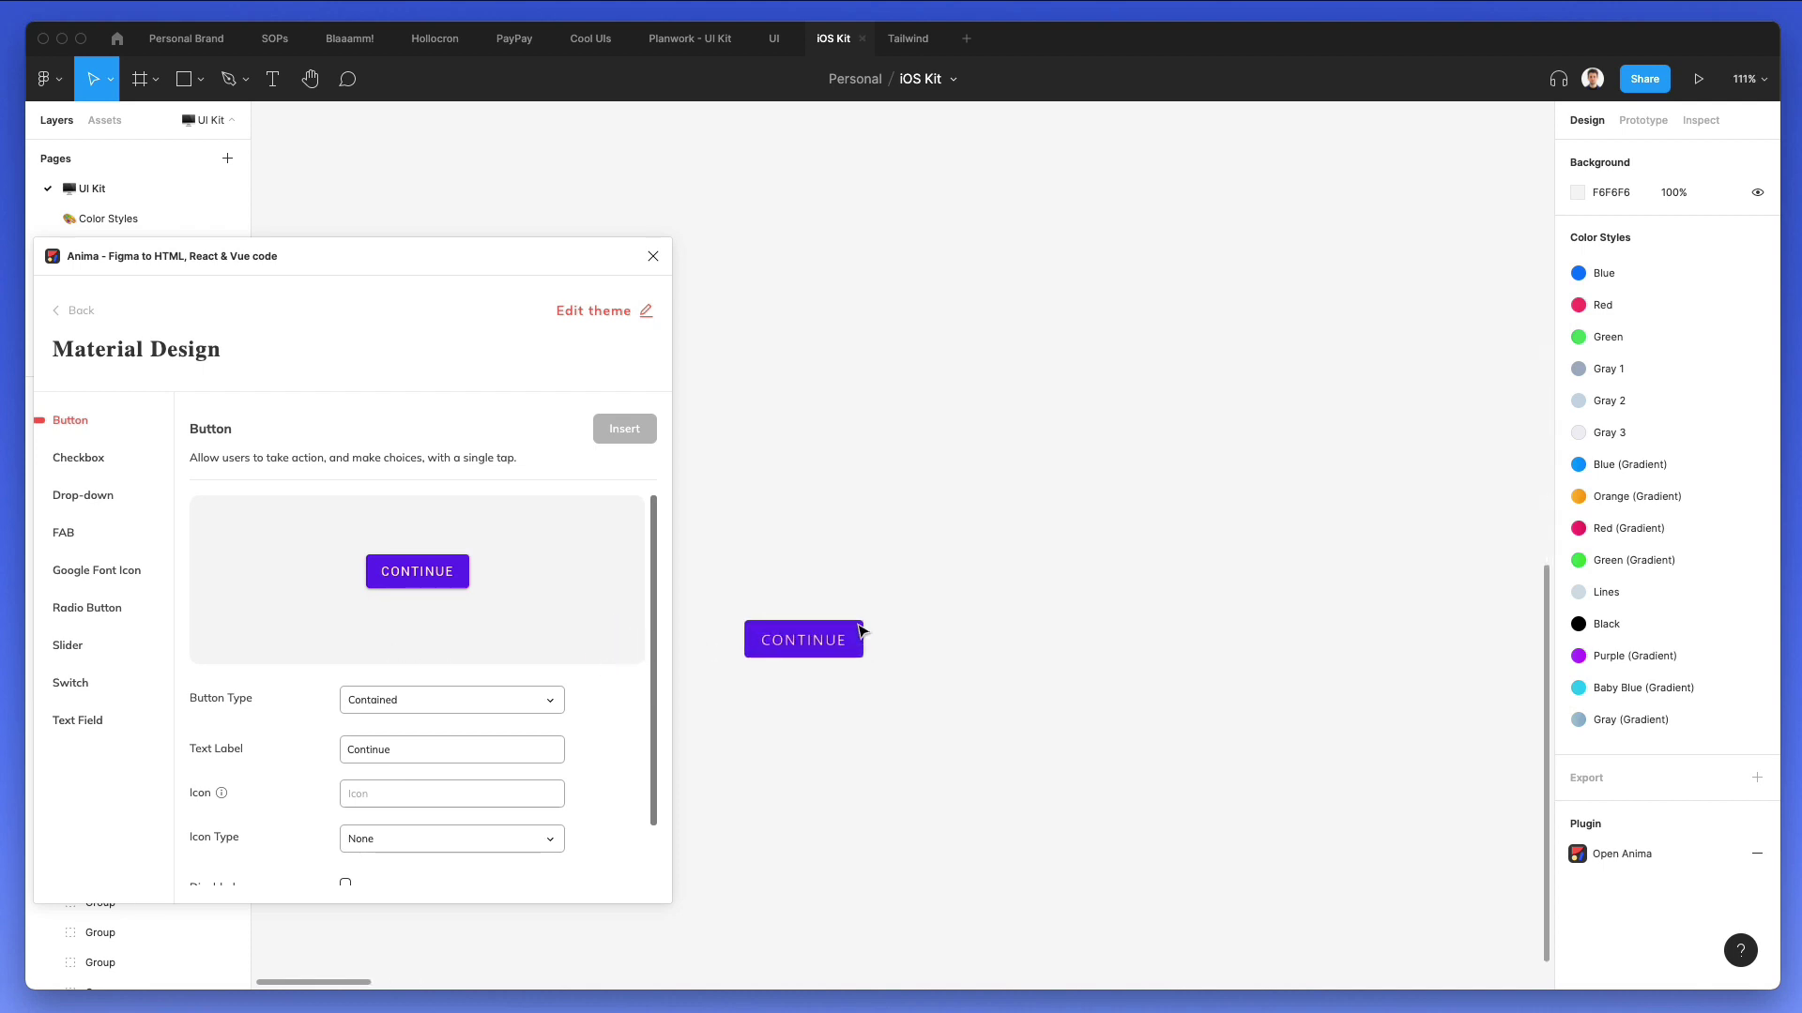
pyautogui.scroll(2, 856, 627)
pyautogui.scroll(4, 857, 628)
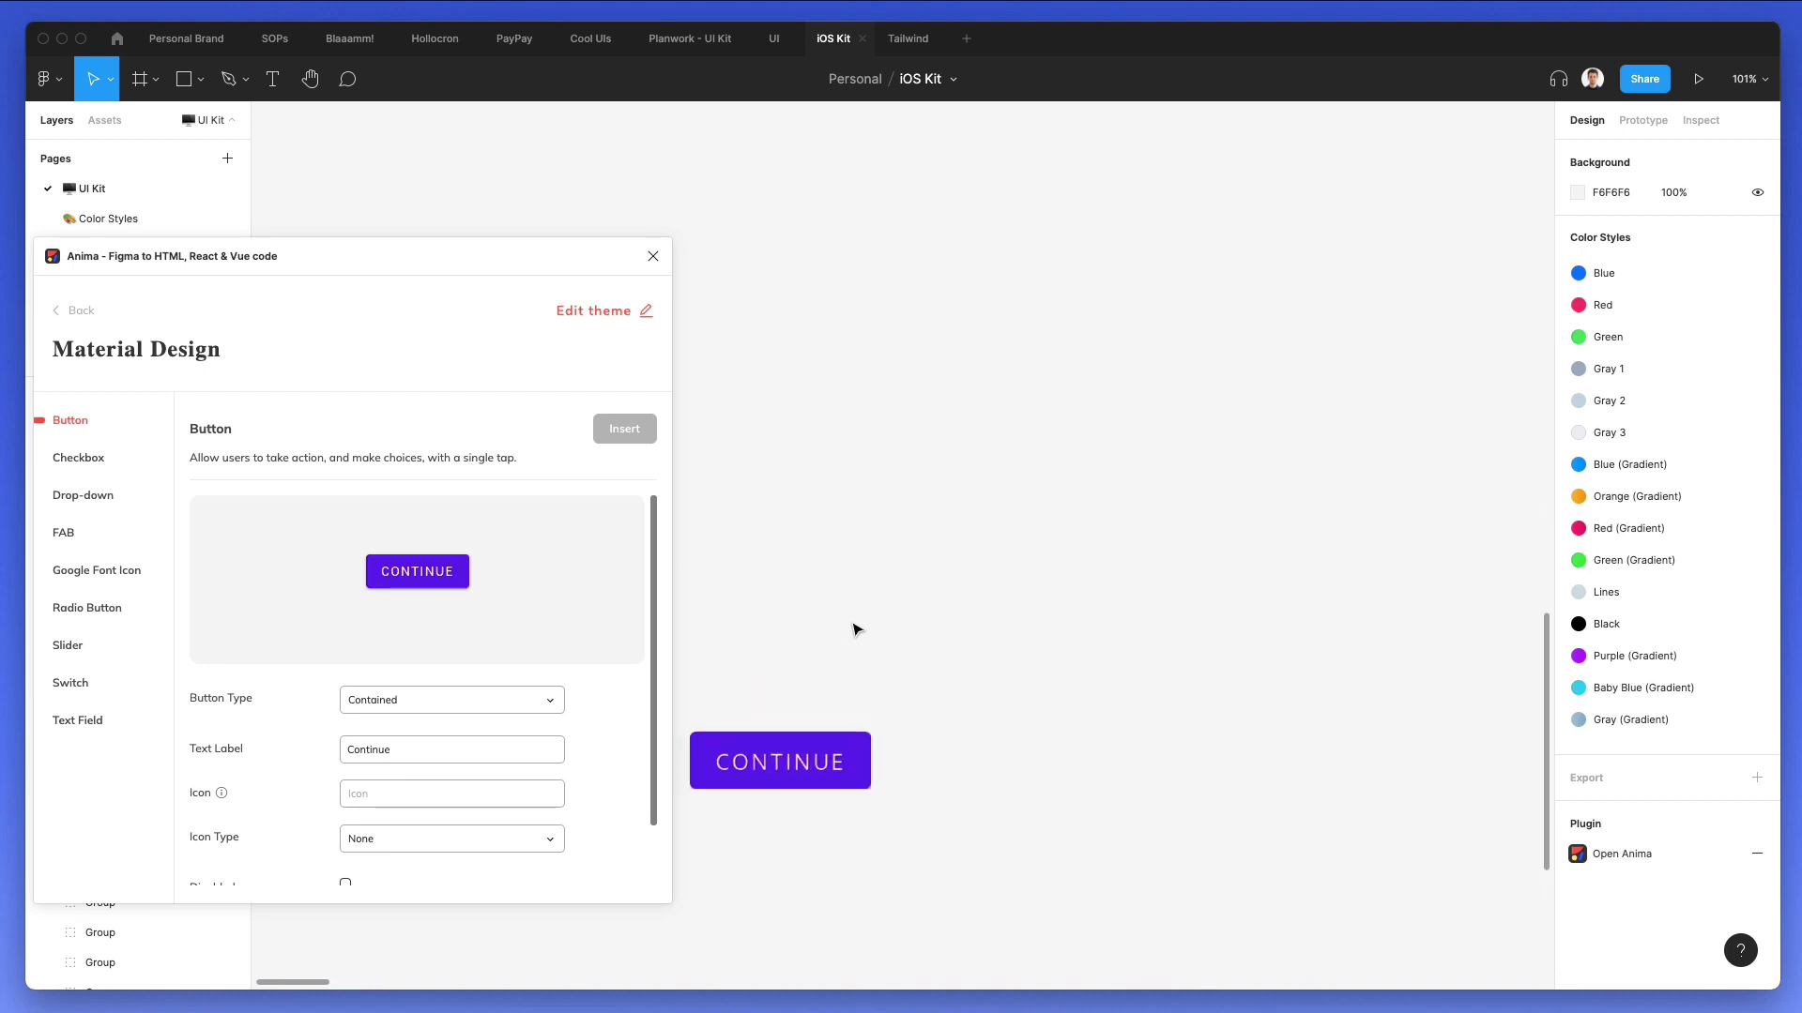
pyautogui.scroll(-3, 856, 627)
pyautogui.scroll(-3, 840, 628)
pyautogui.hscroll(-3, 826, 629)
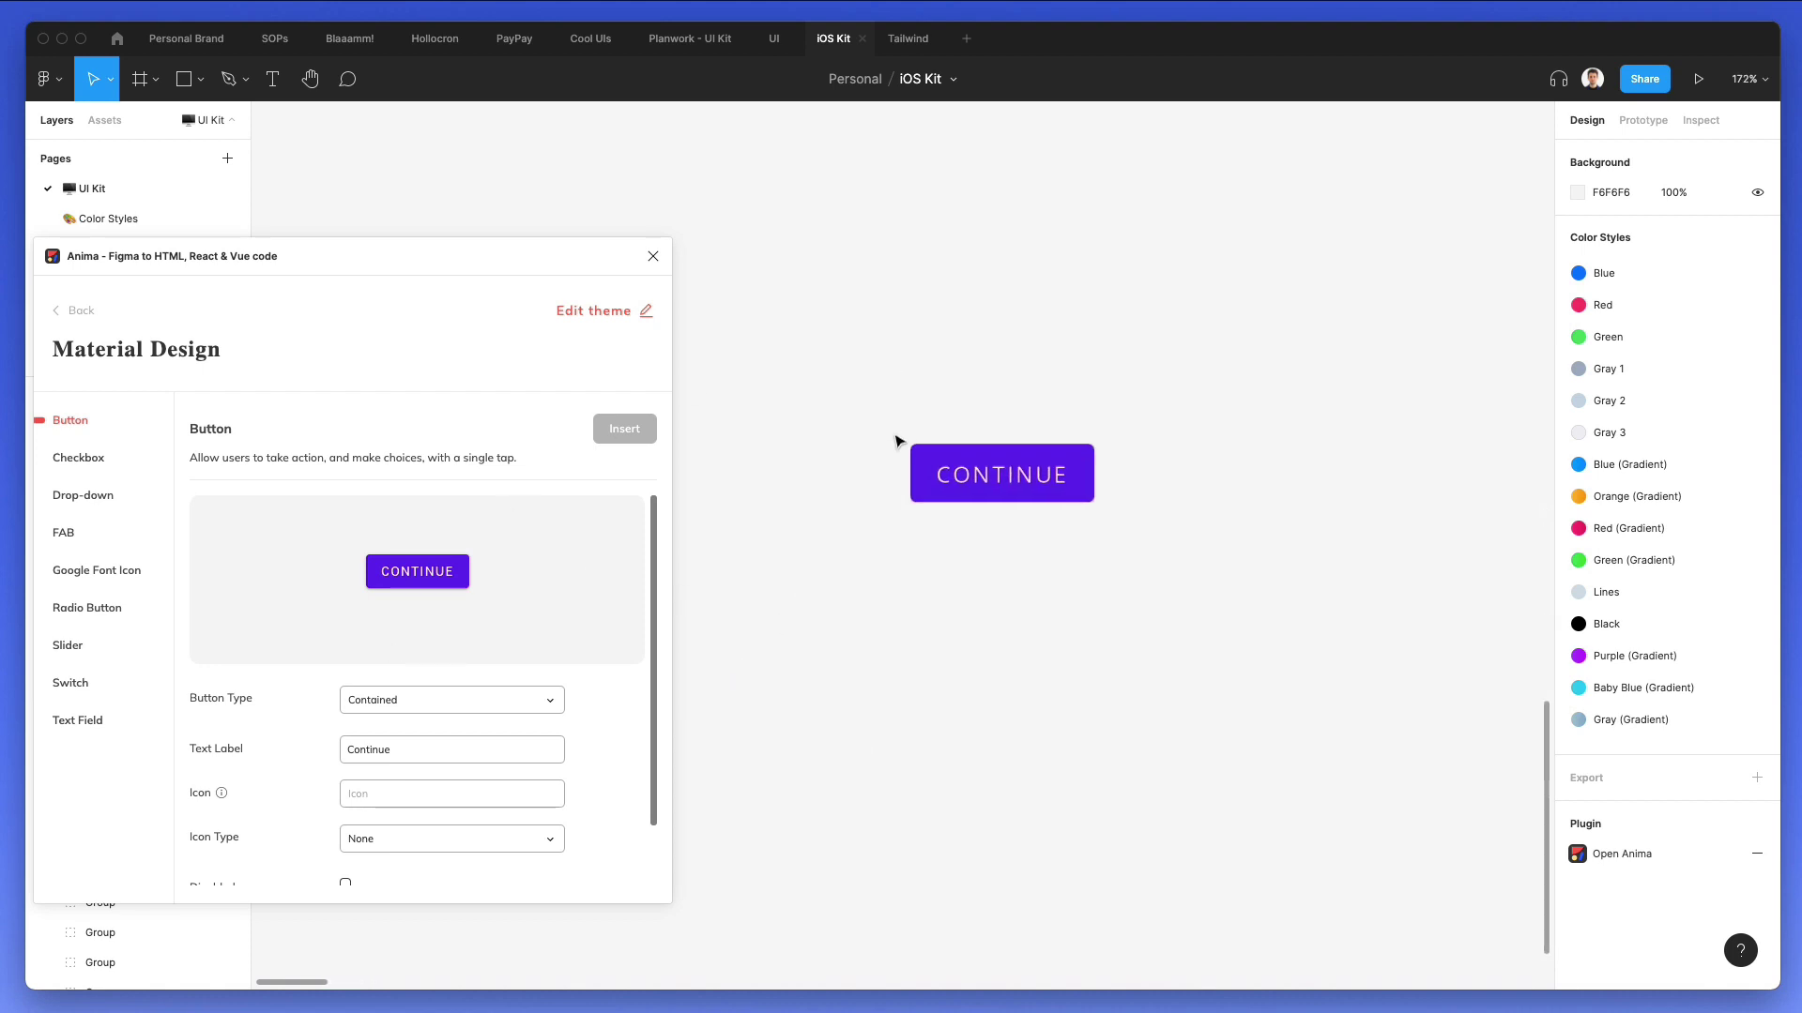
# Preview Checkbox, Drop-down, FAB, Google Font Icon, Radio Button and Switch, settling on Slider.
pyautogui.click(87, 460)
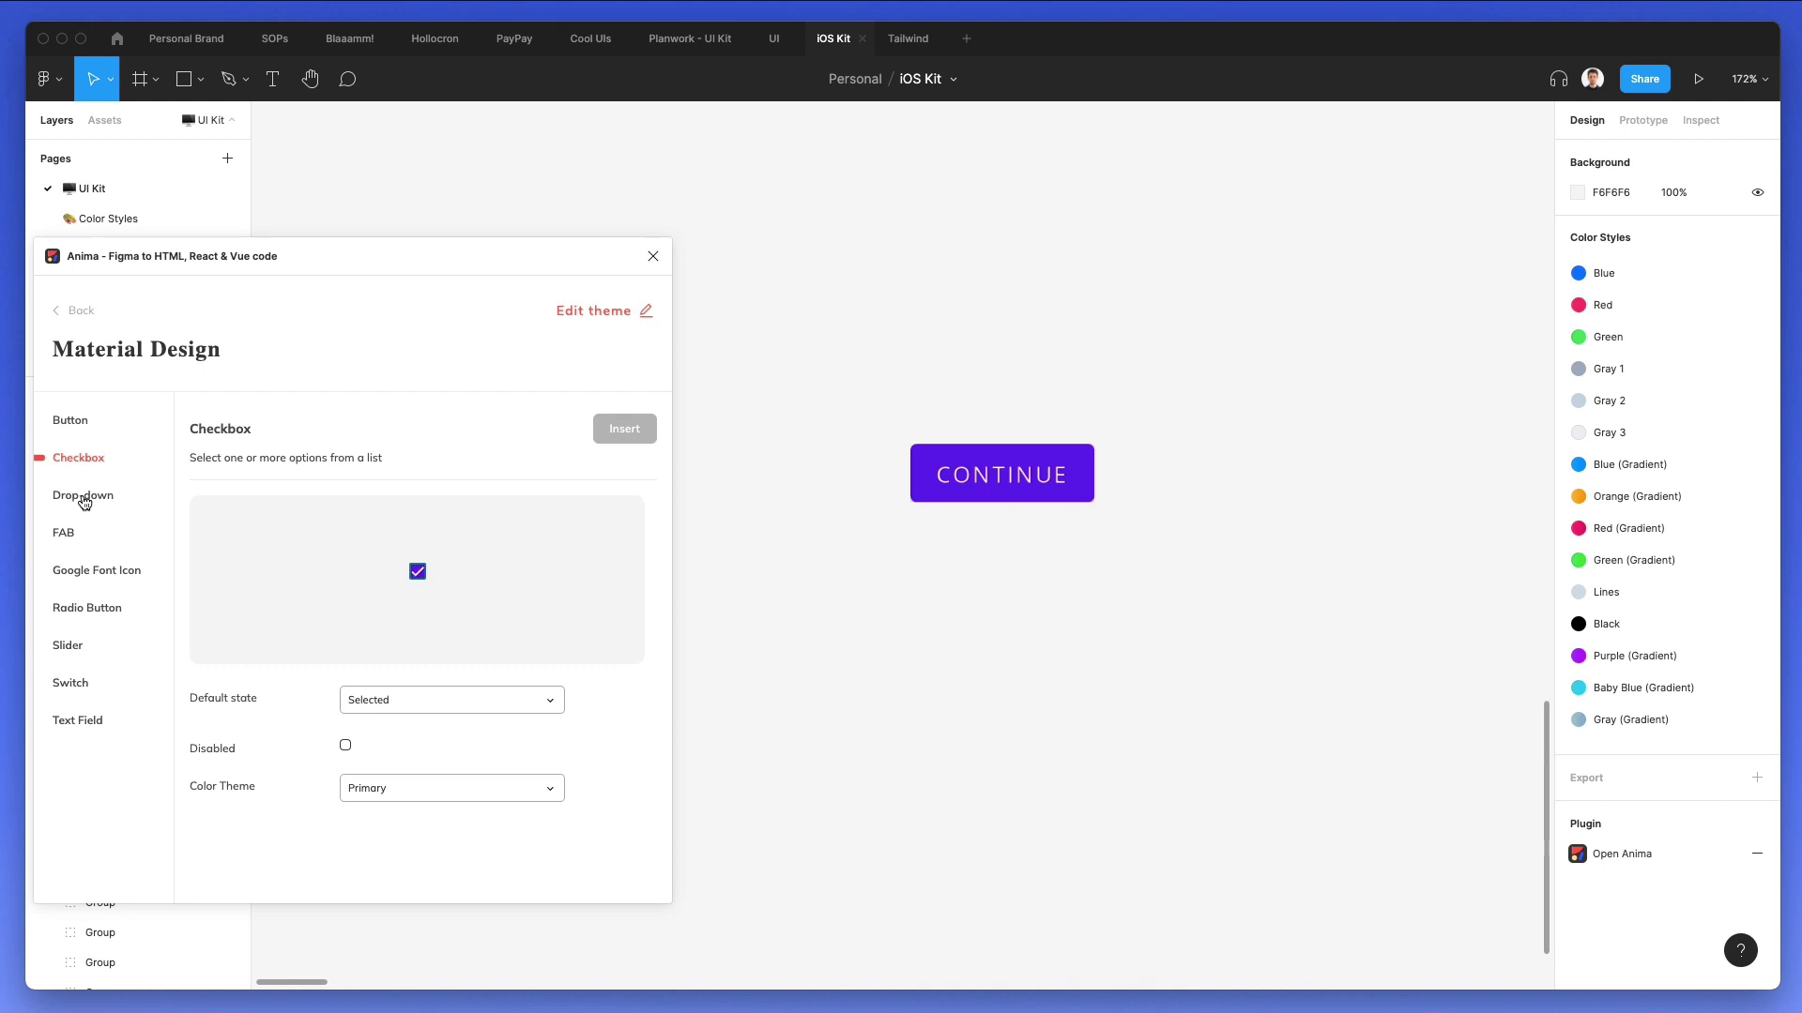
pyautogui.click(84, 497)
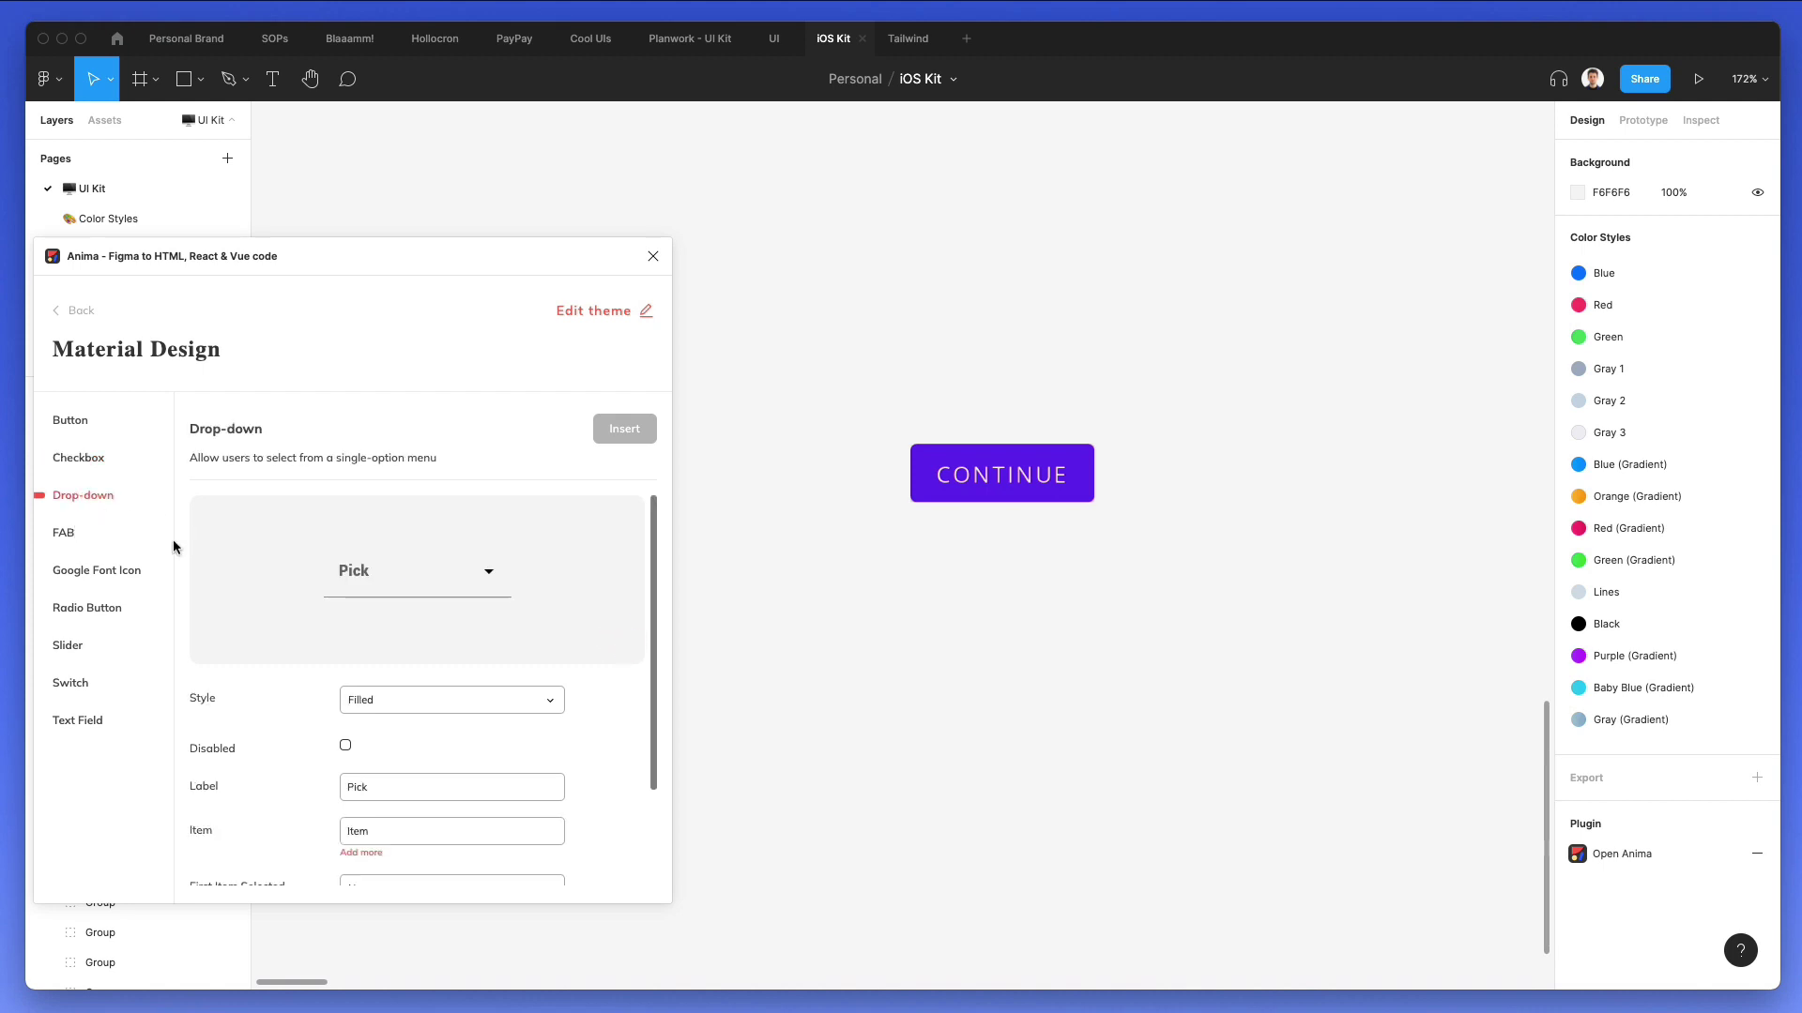
pyautogui.click(66, 532)
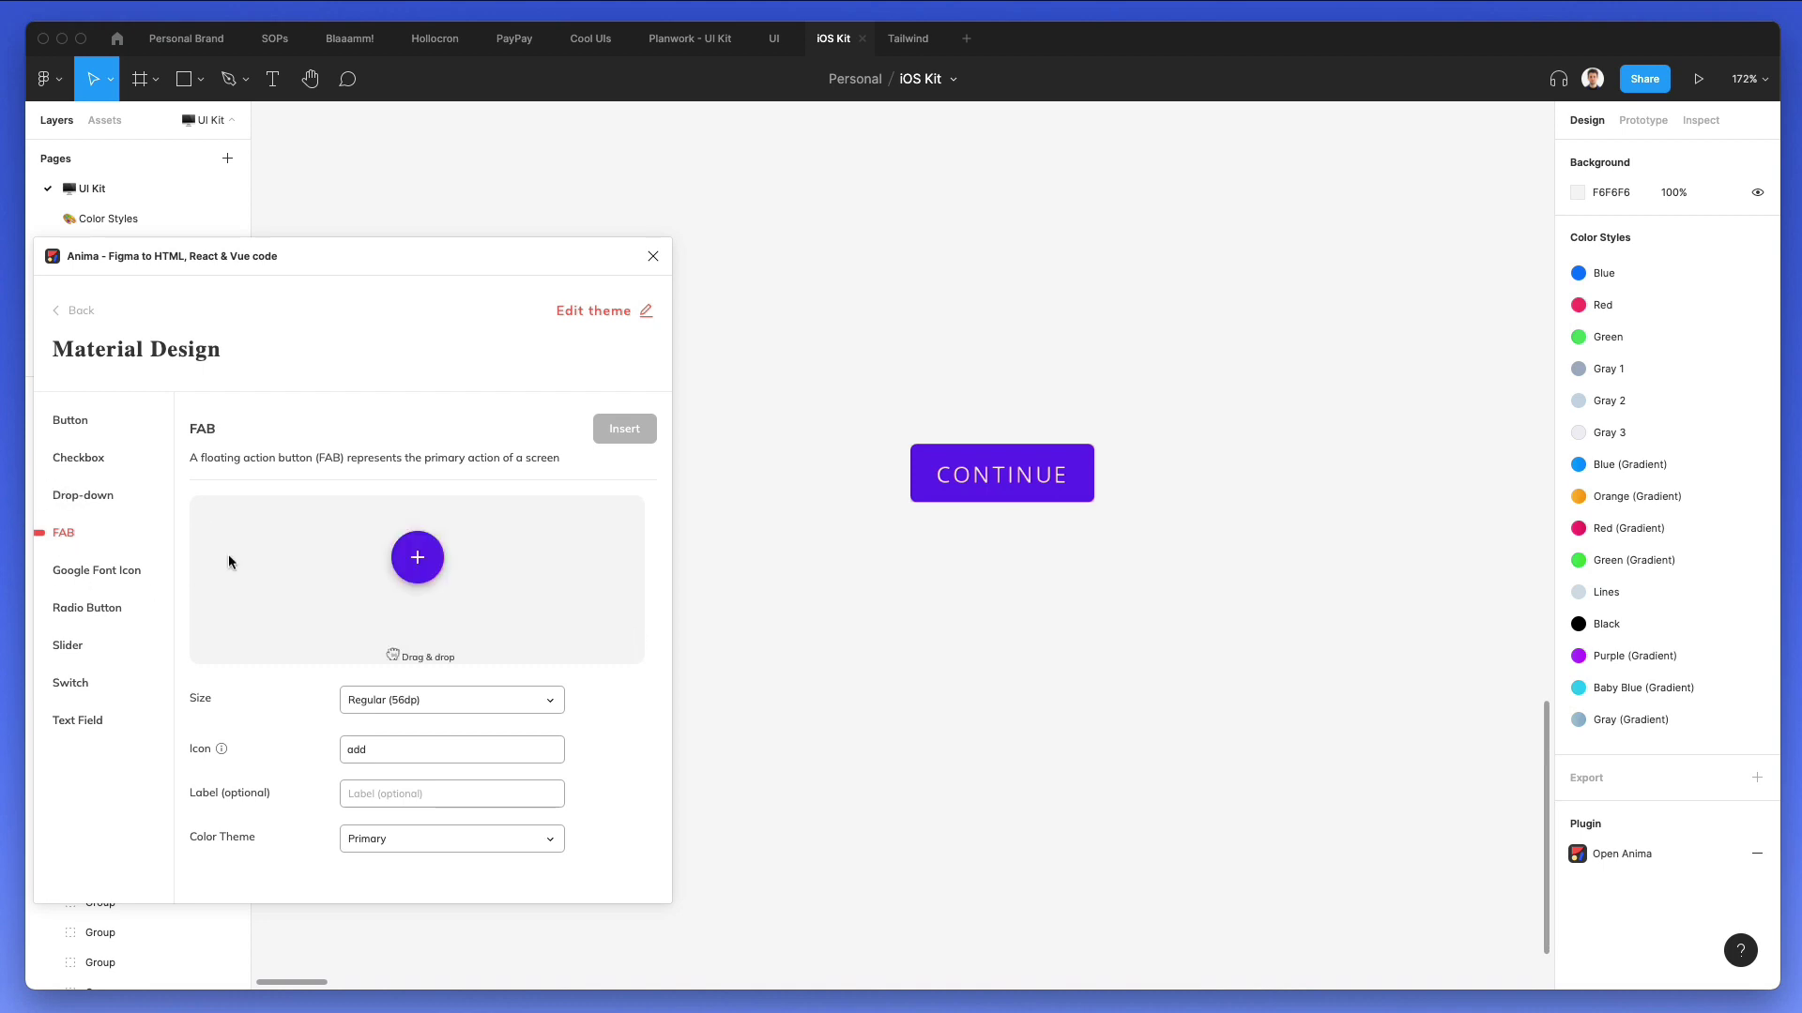
pyautogui.click(91, 565)
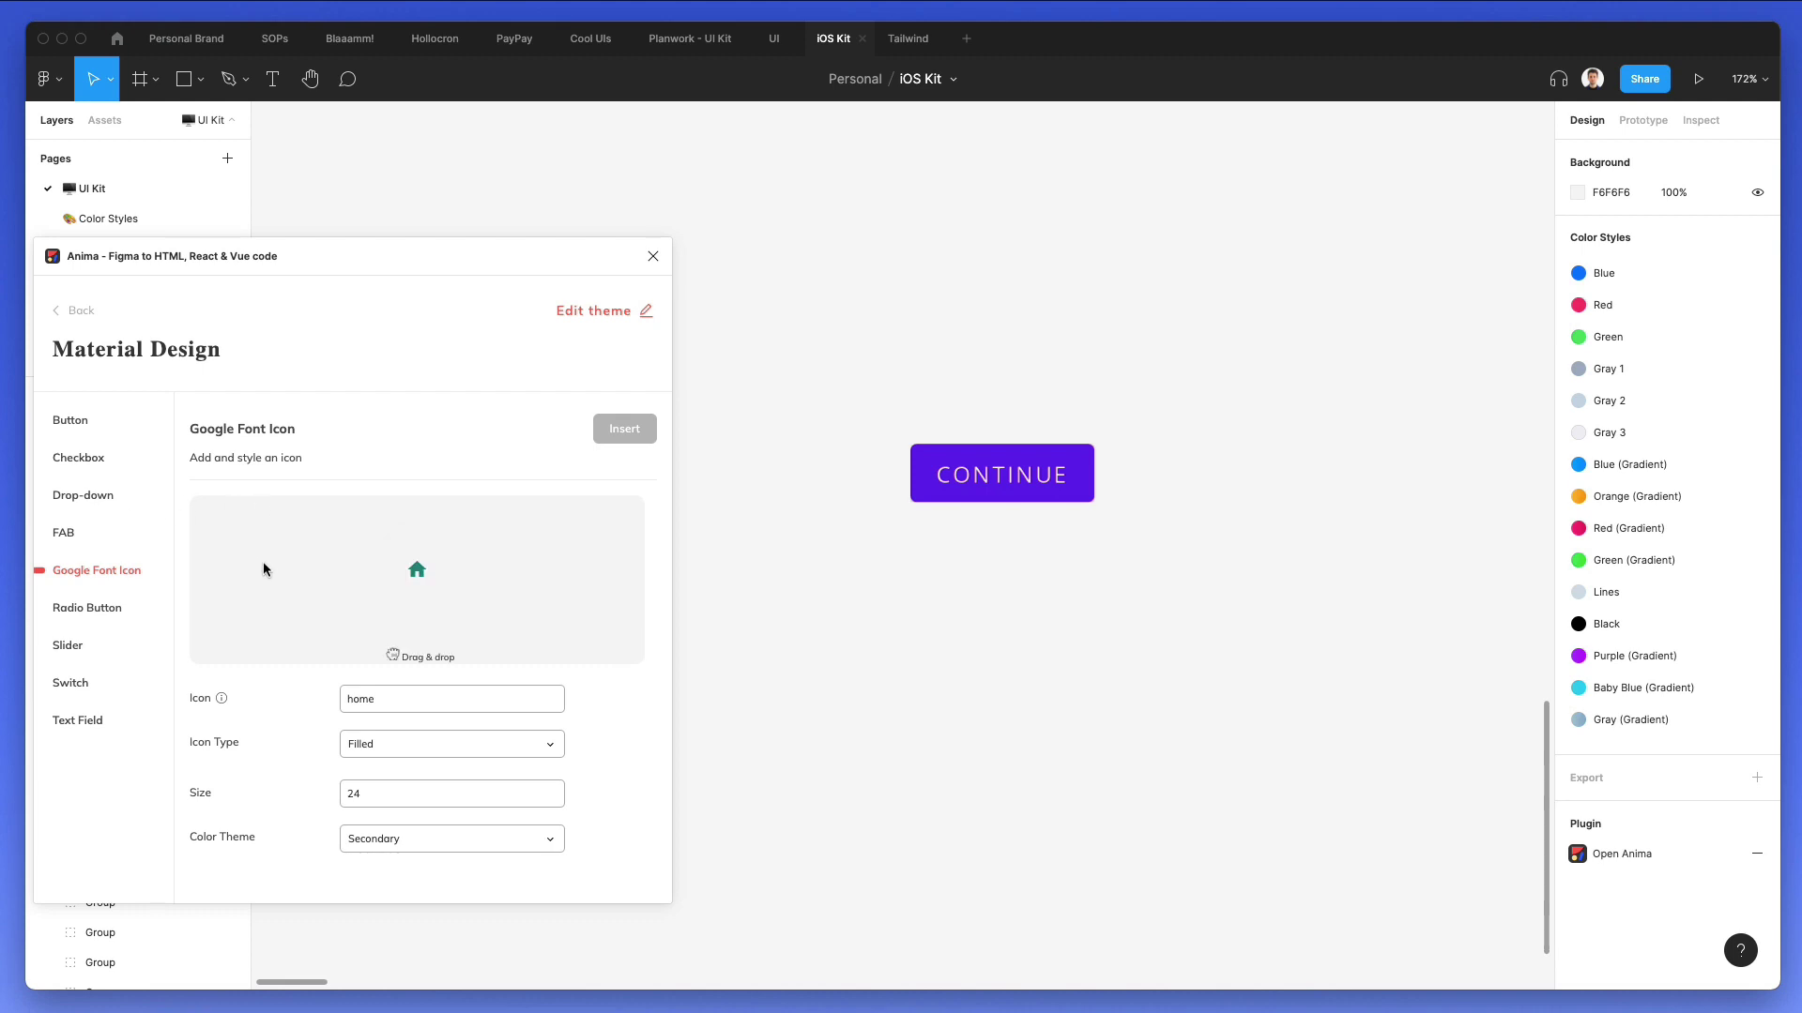
pyautogui.click(123, 609)
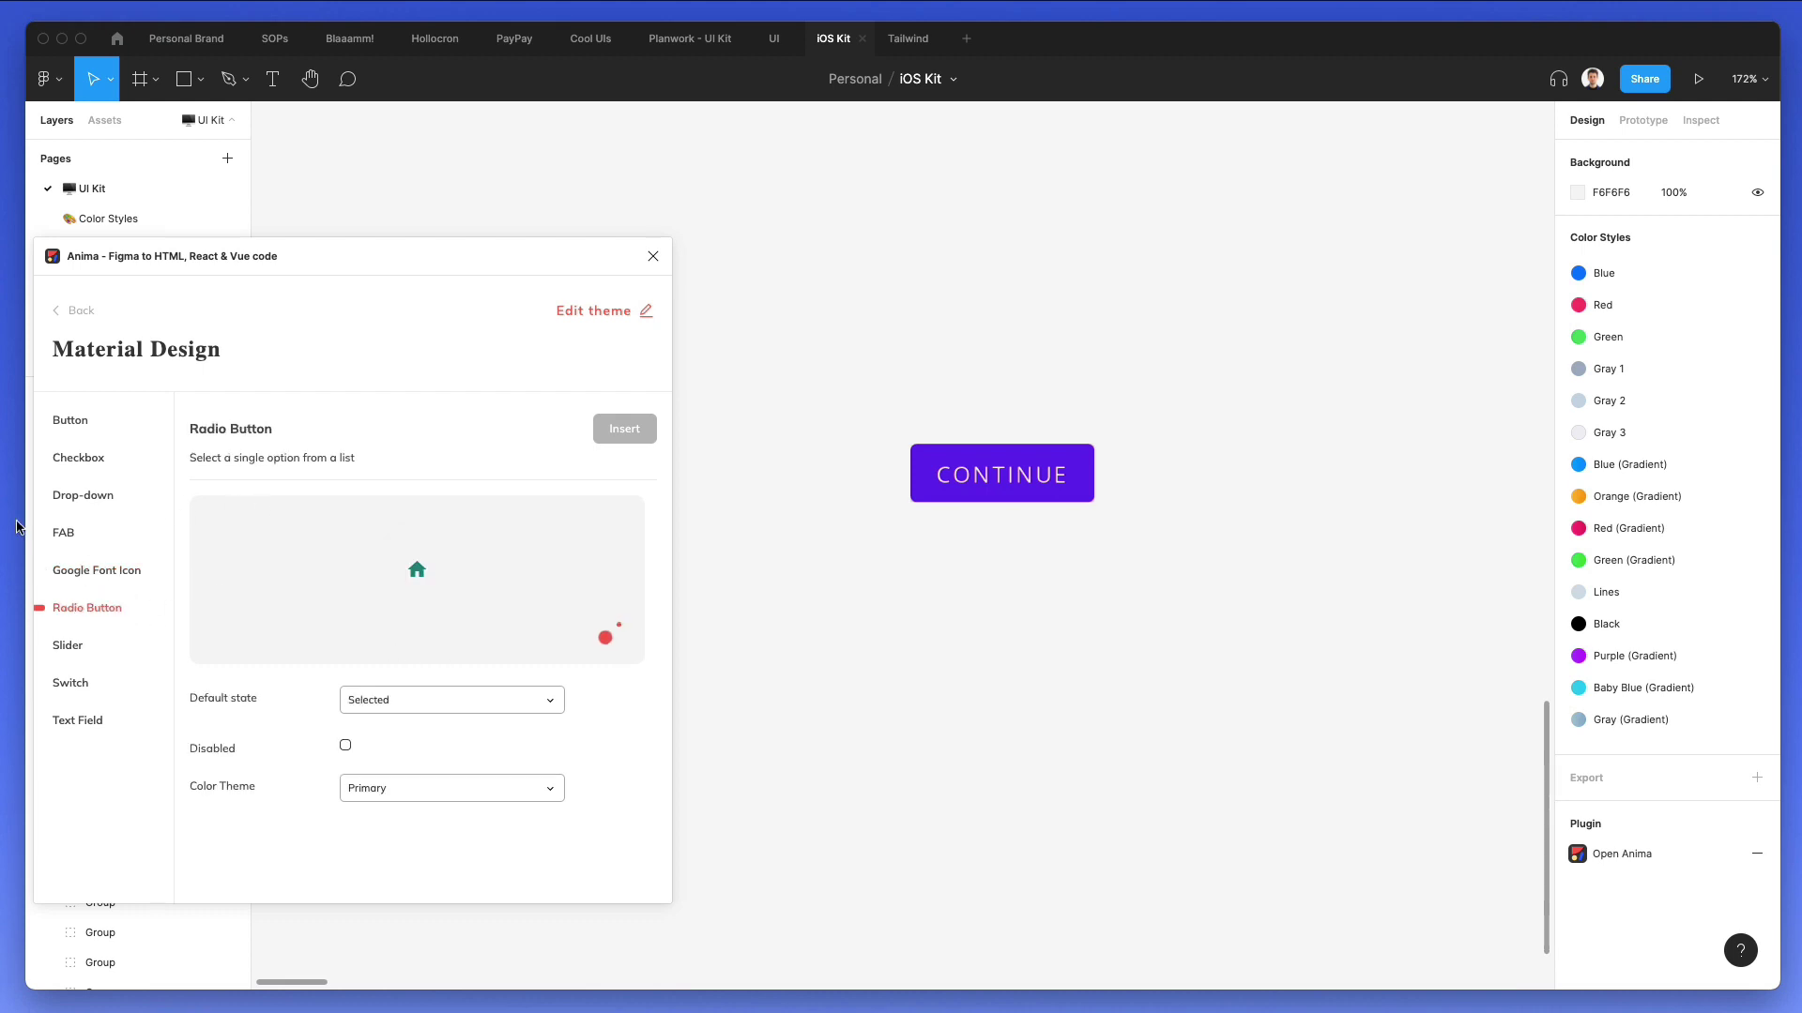
pyautogui.click(109, 651)
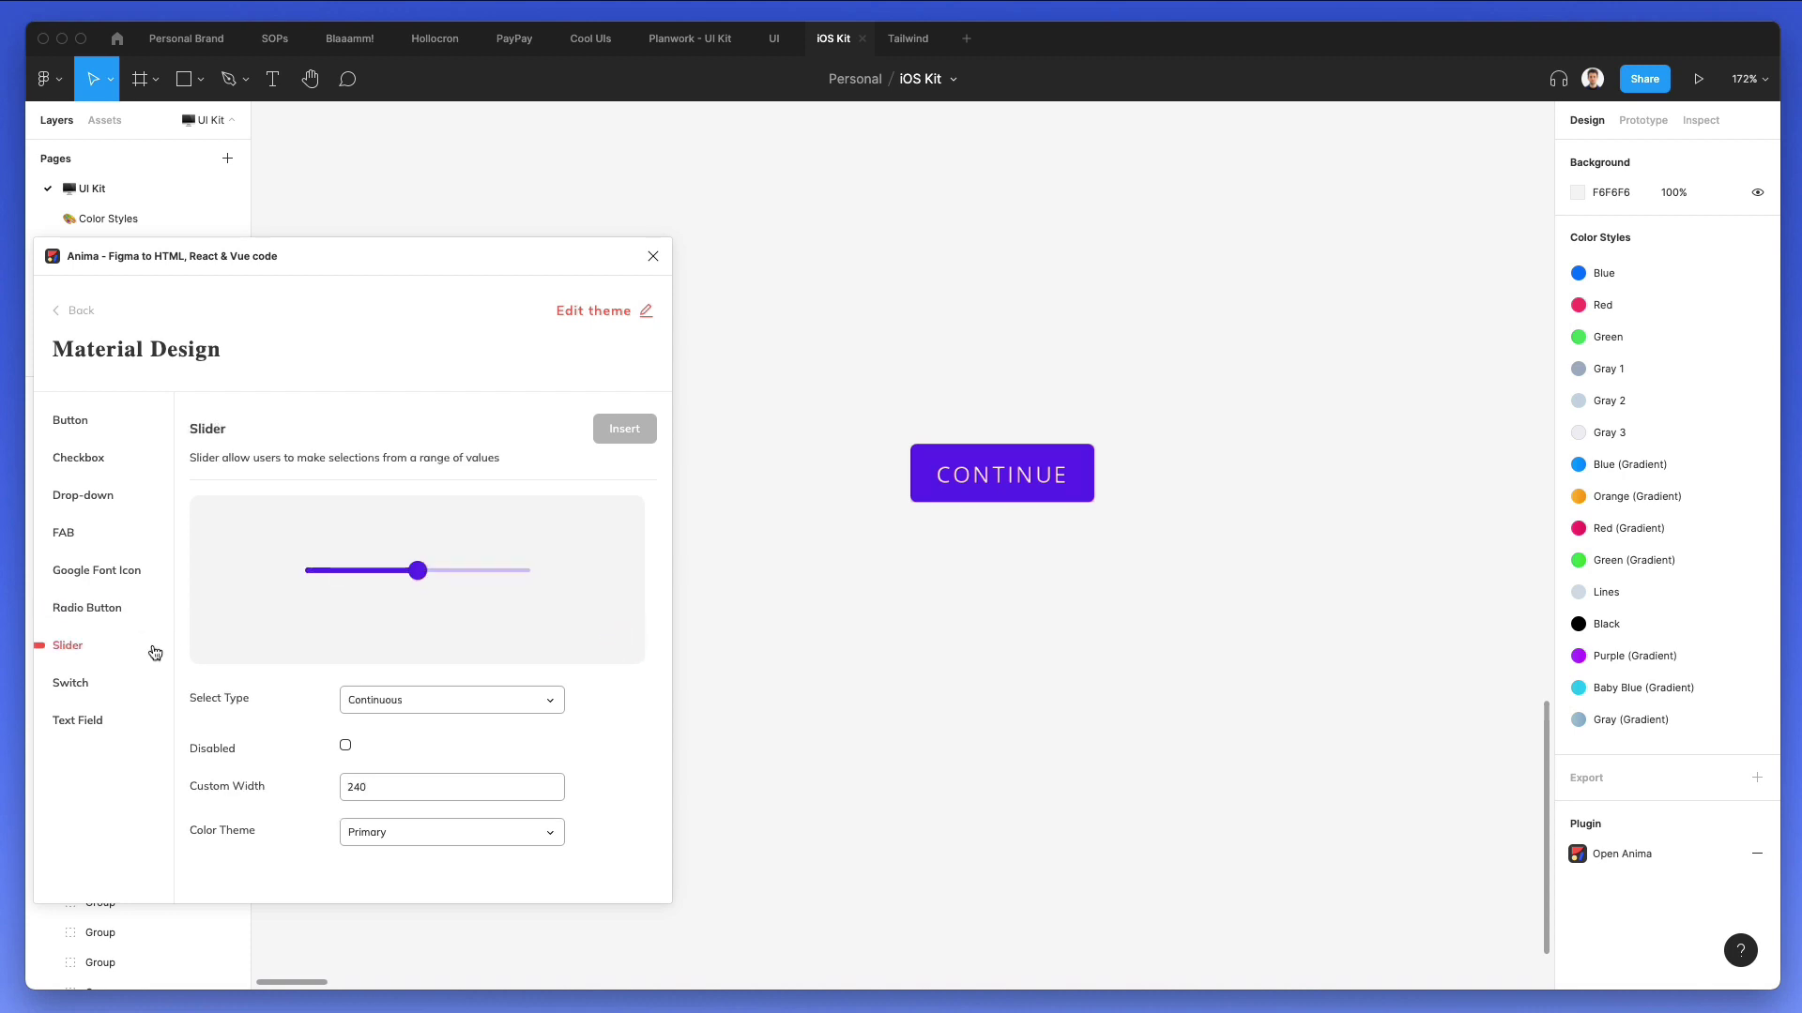
pyautogui.click(90, 694)
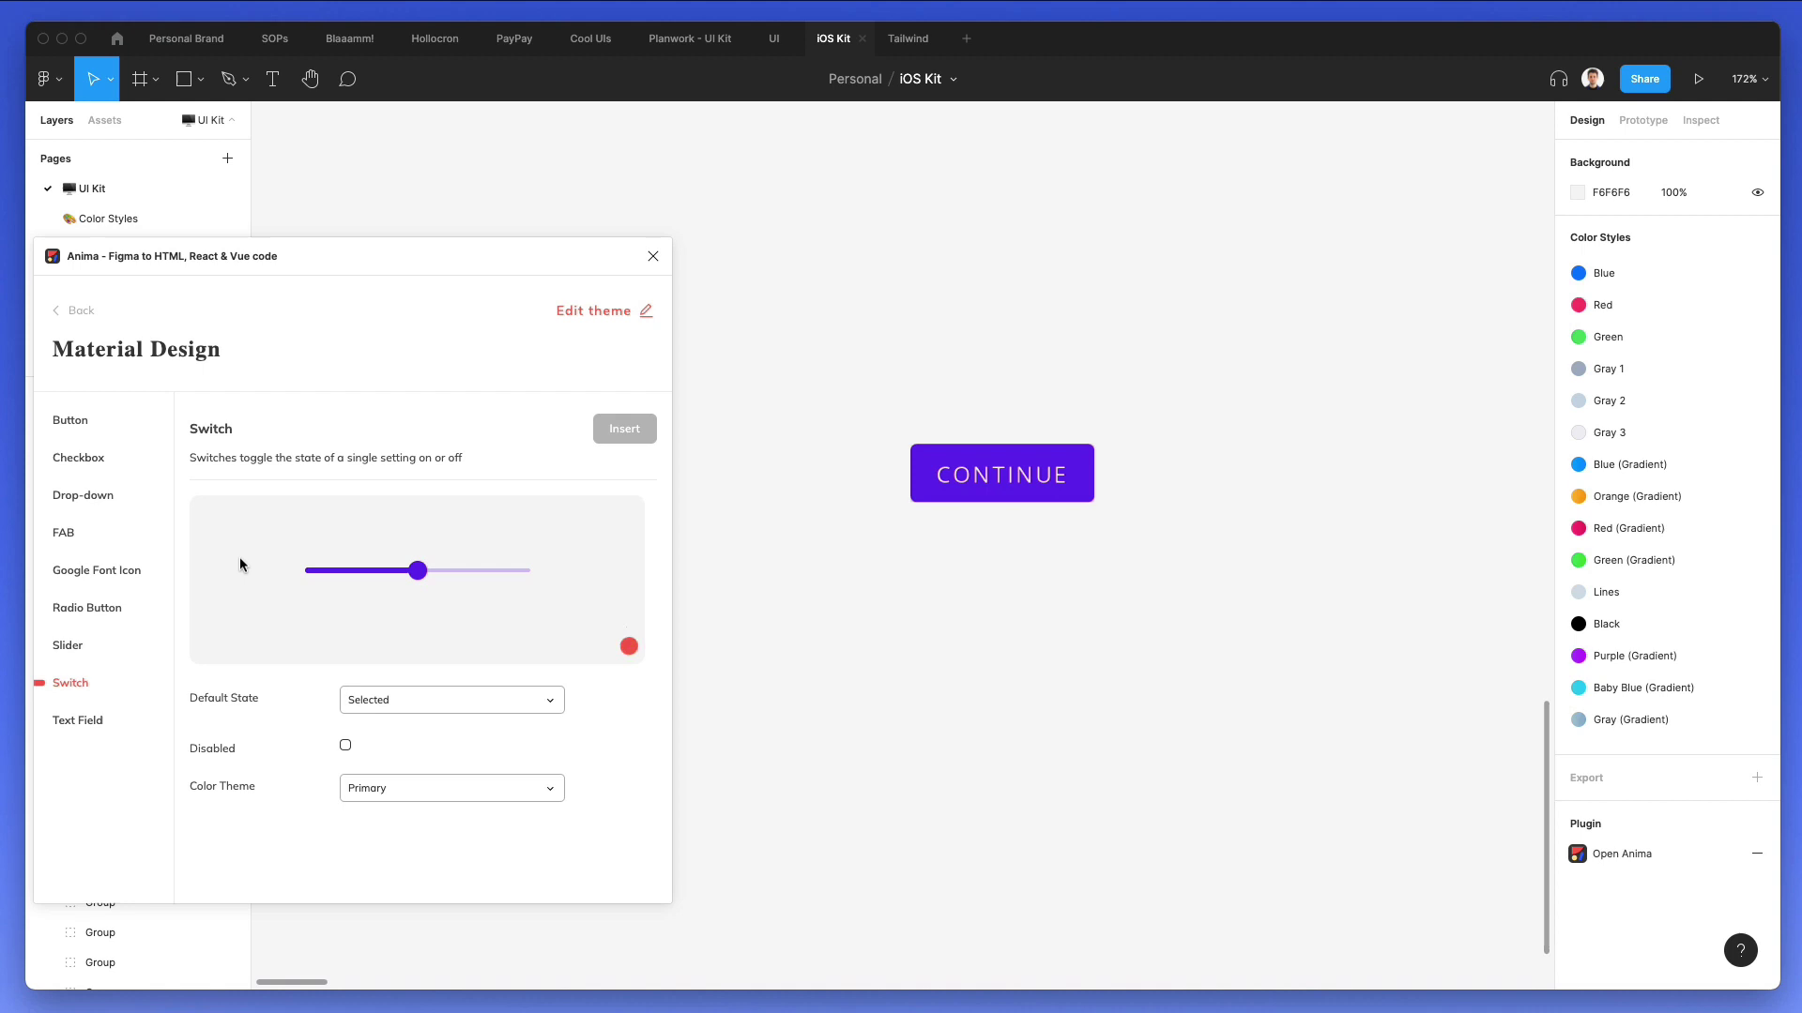
pyautogui.click(75, 647)
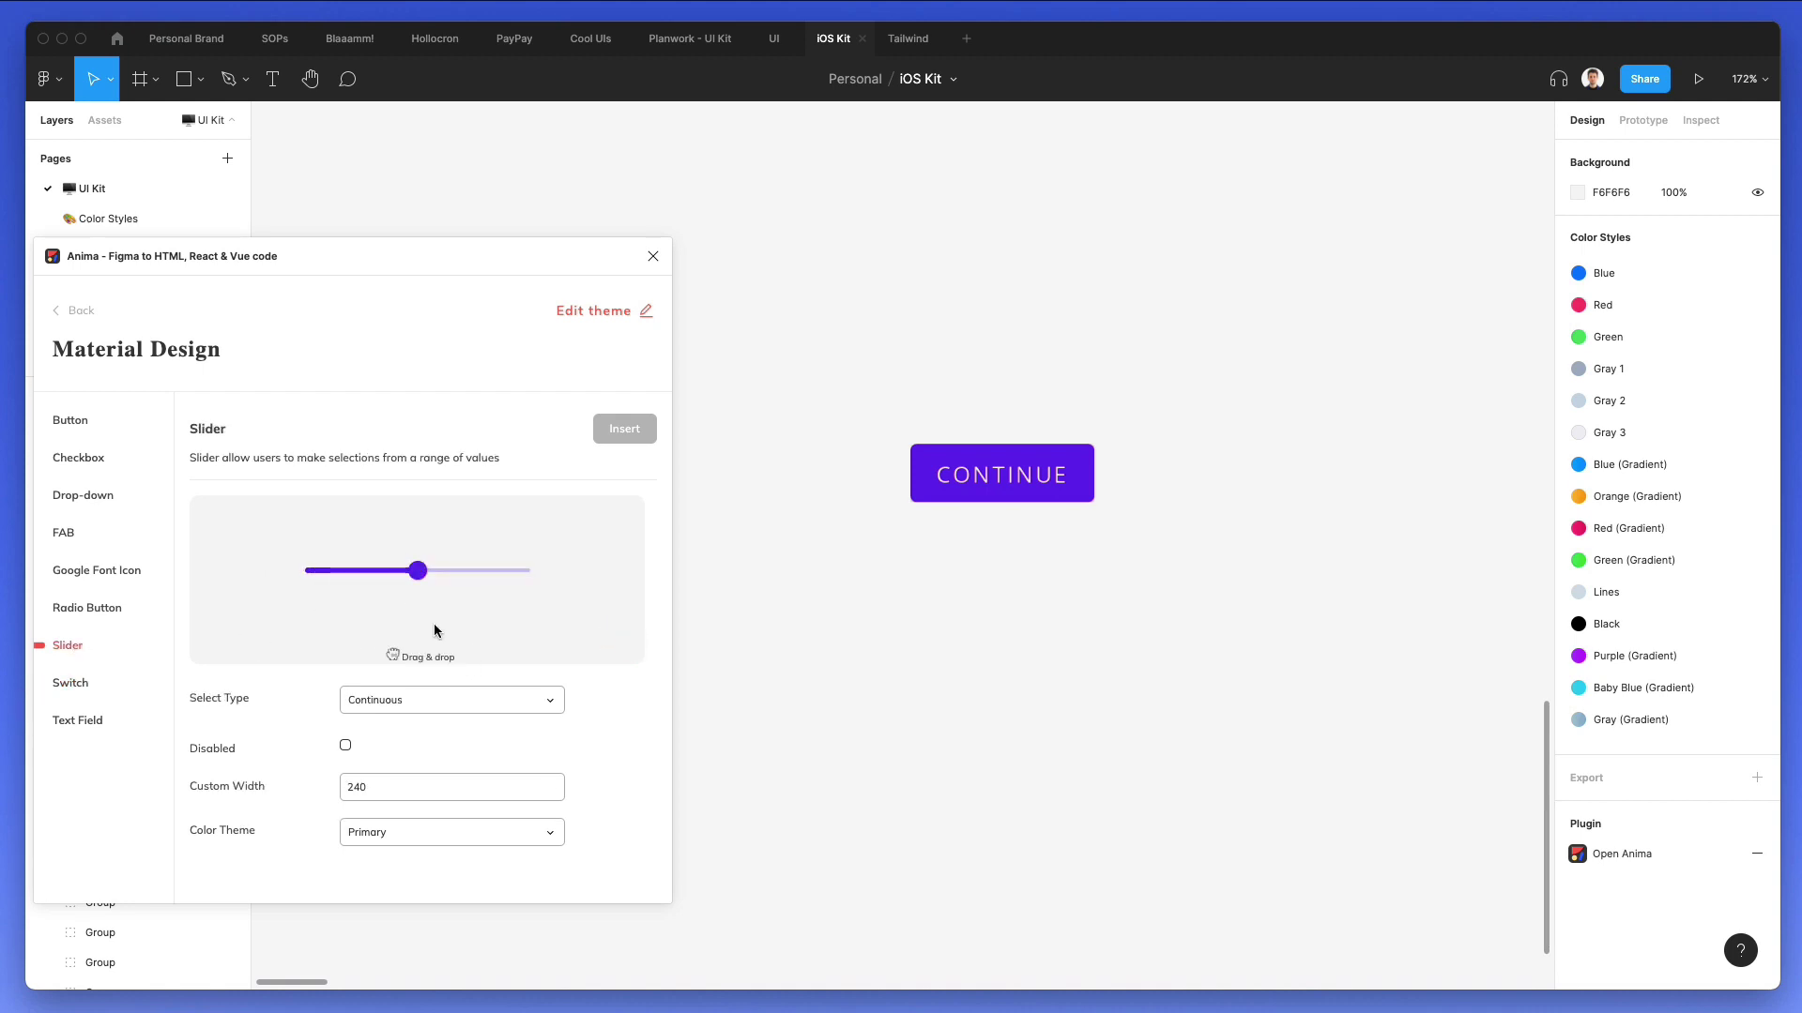
# Place the Slider below the CONTINUE button and return to Anima's Widget library.
pyautogui.moveTo(433, 623); pyautogui.dragTo(1019, 634)
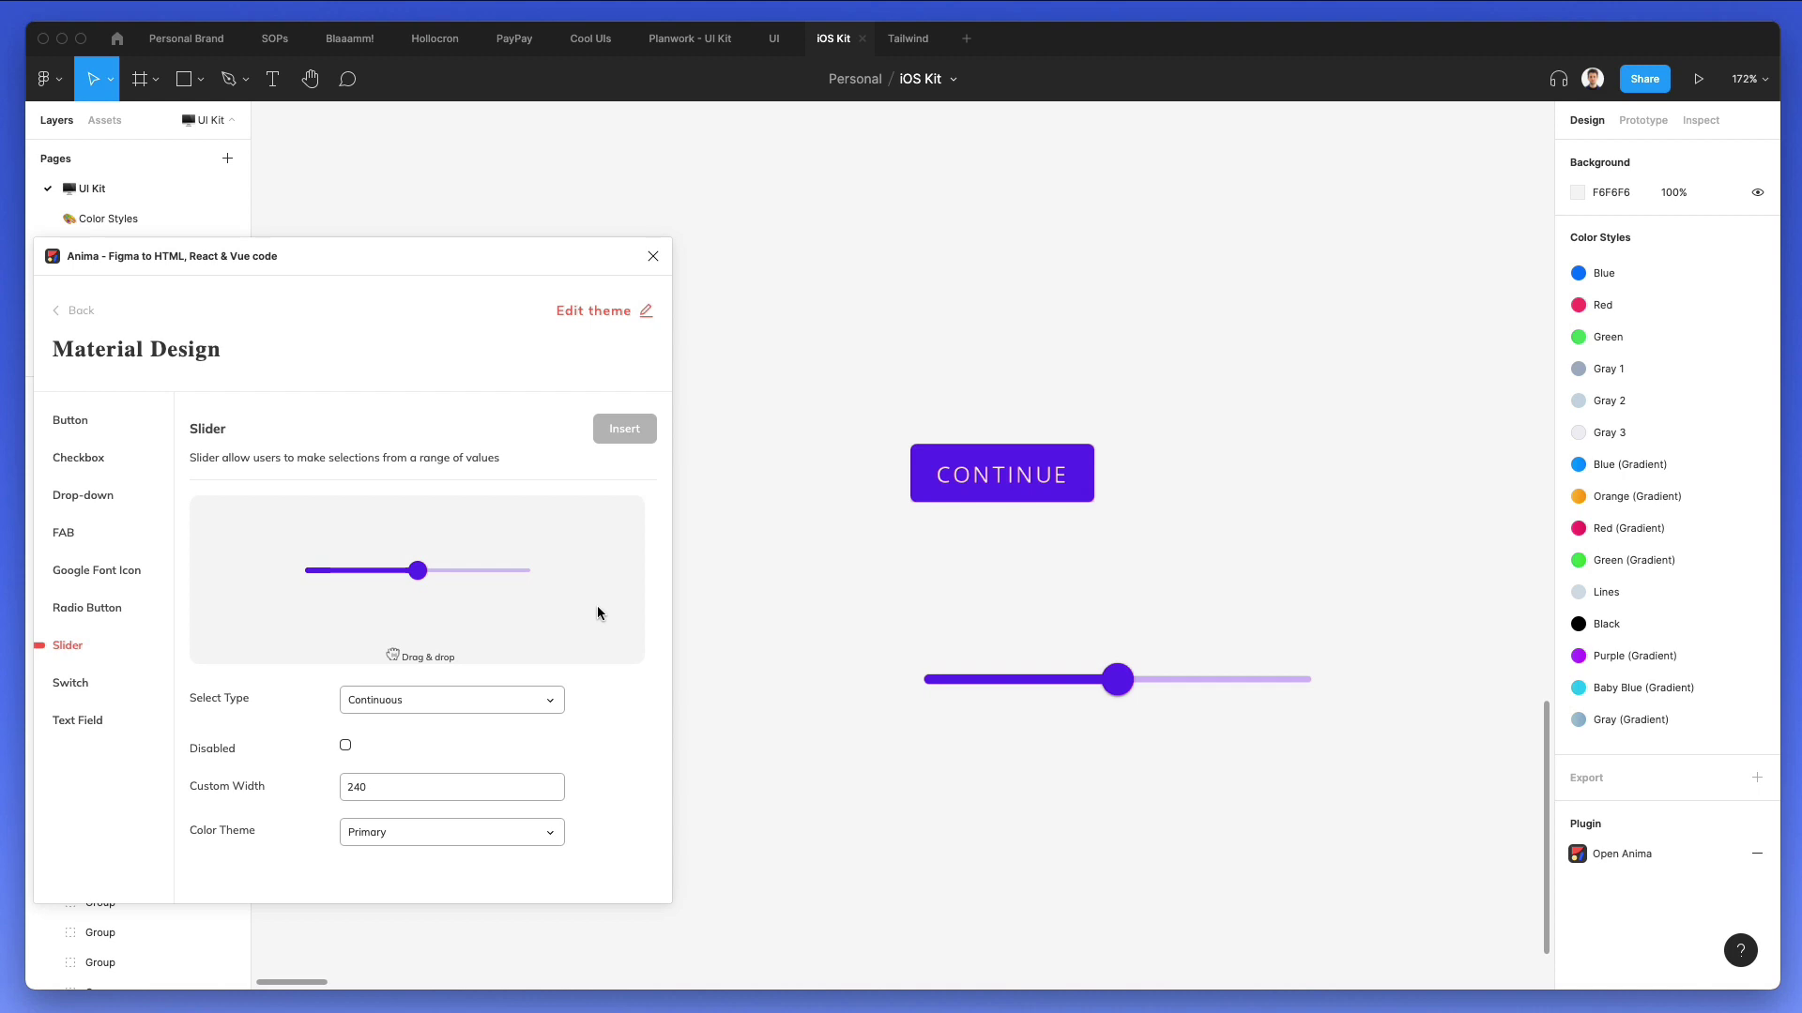
pyautogui.click(70, 318)
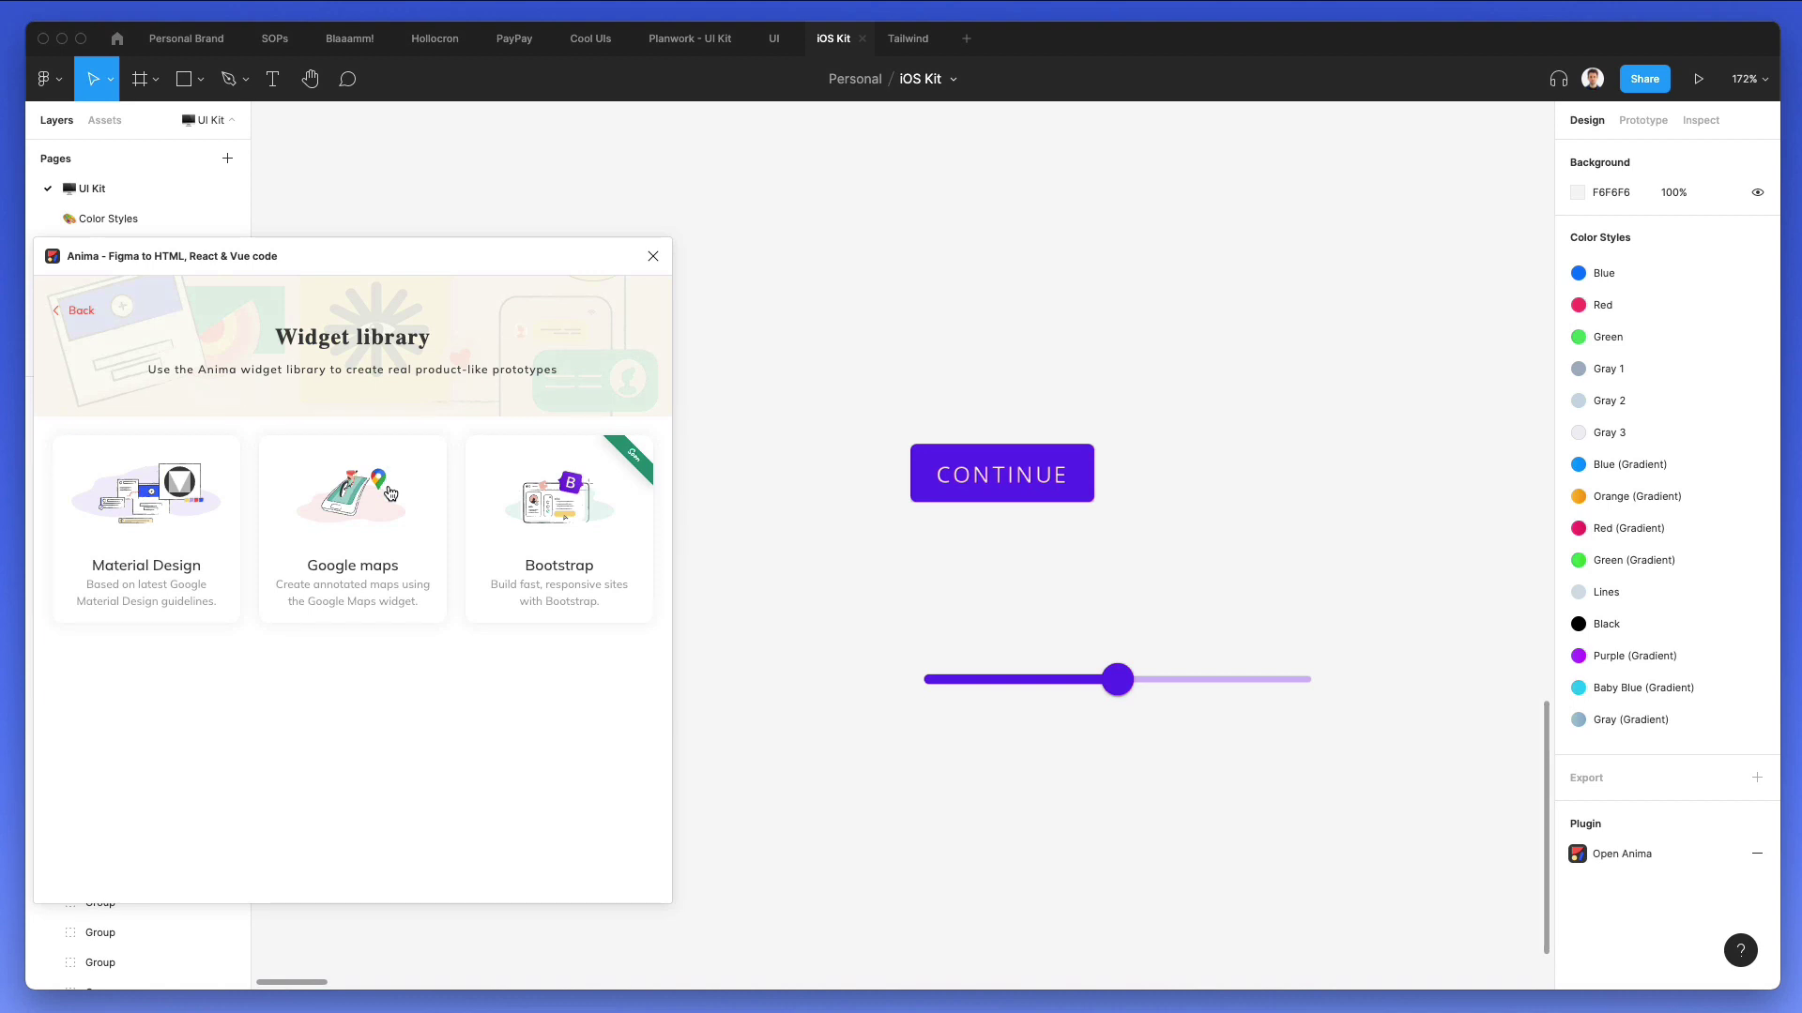
# Open Anima's Google maps widget (New York, USA, Map view, 1 km zoom) and reveal empty canvas.
pyautogui.click(336, 523)
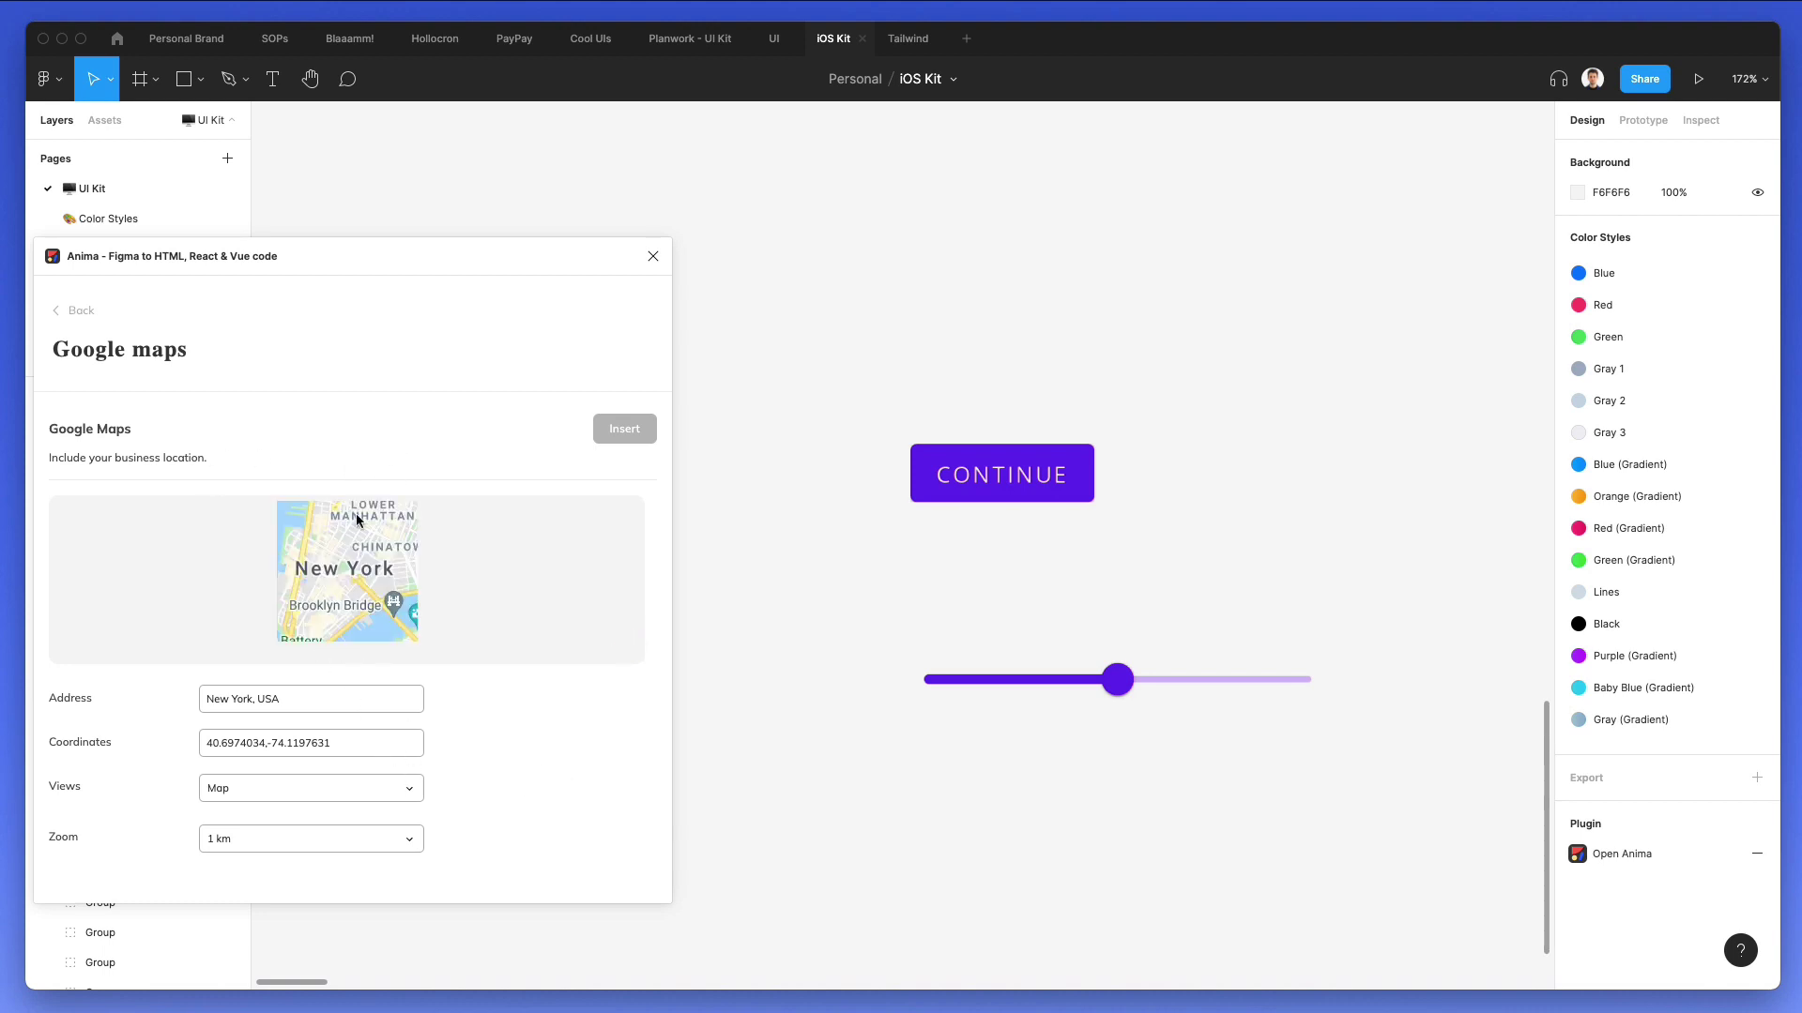
pyautogui.hscroll(-5, 798, 609)
pyautogui.scroll(-3, 798, 608)
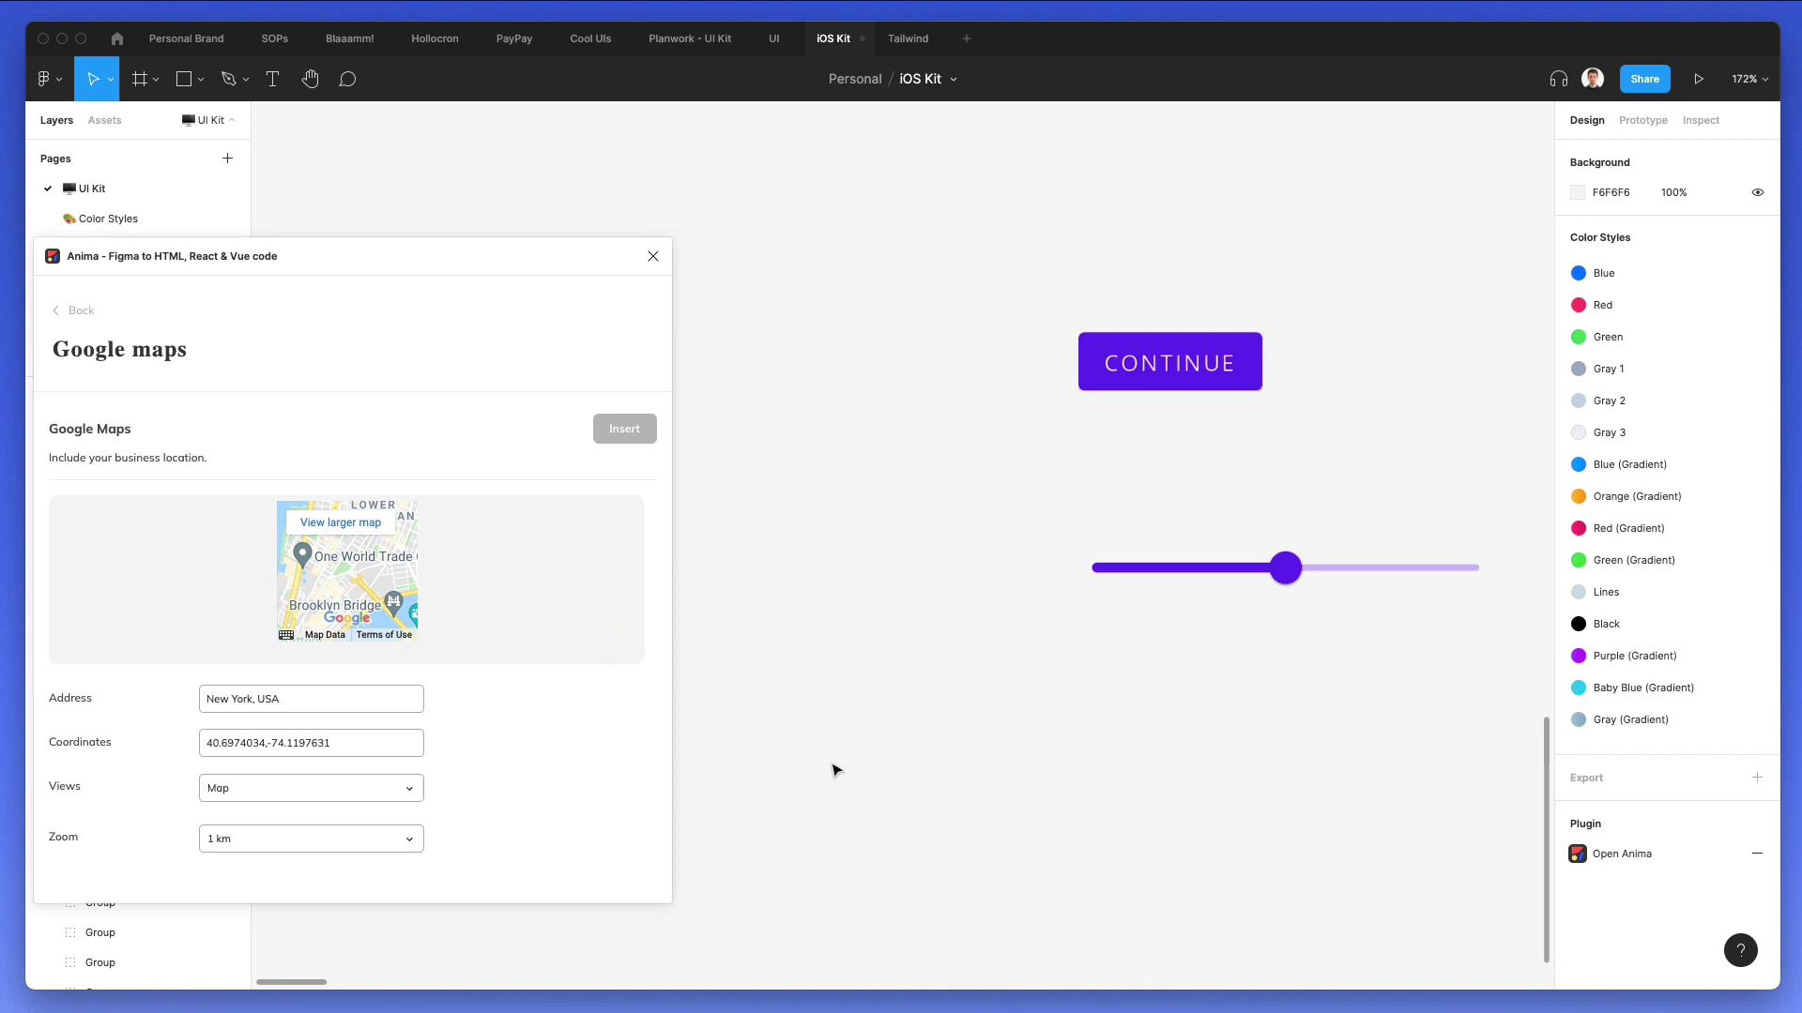
pyautogui.scroll(-4, 882, 725)
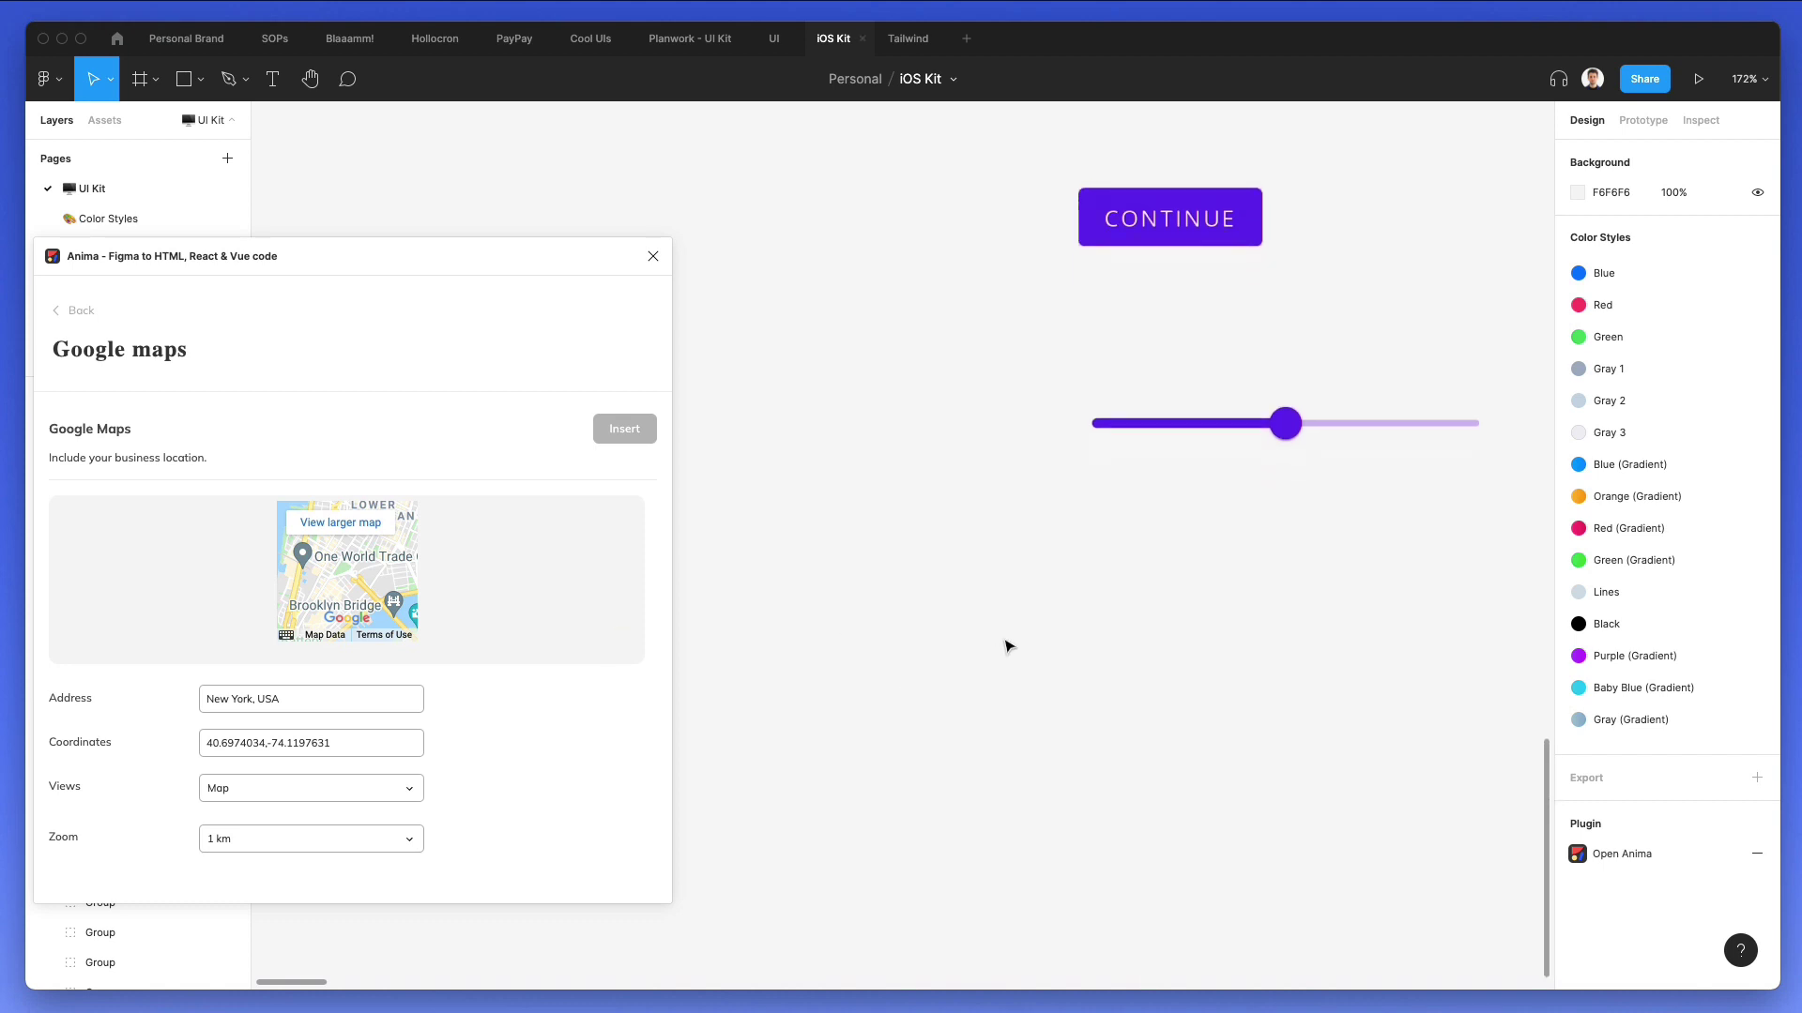
pyautogui.scroll(-1, 918, 659)
pyautogui.hscroll(2, 918, 659)
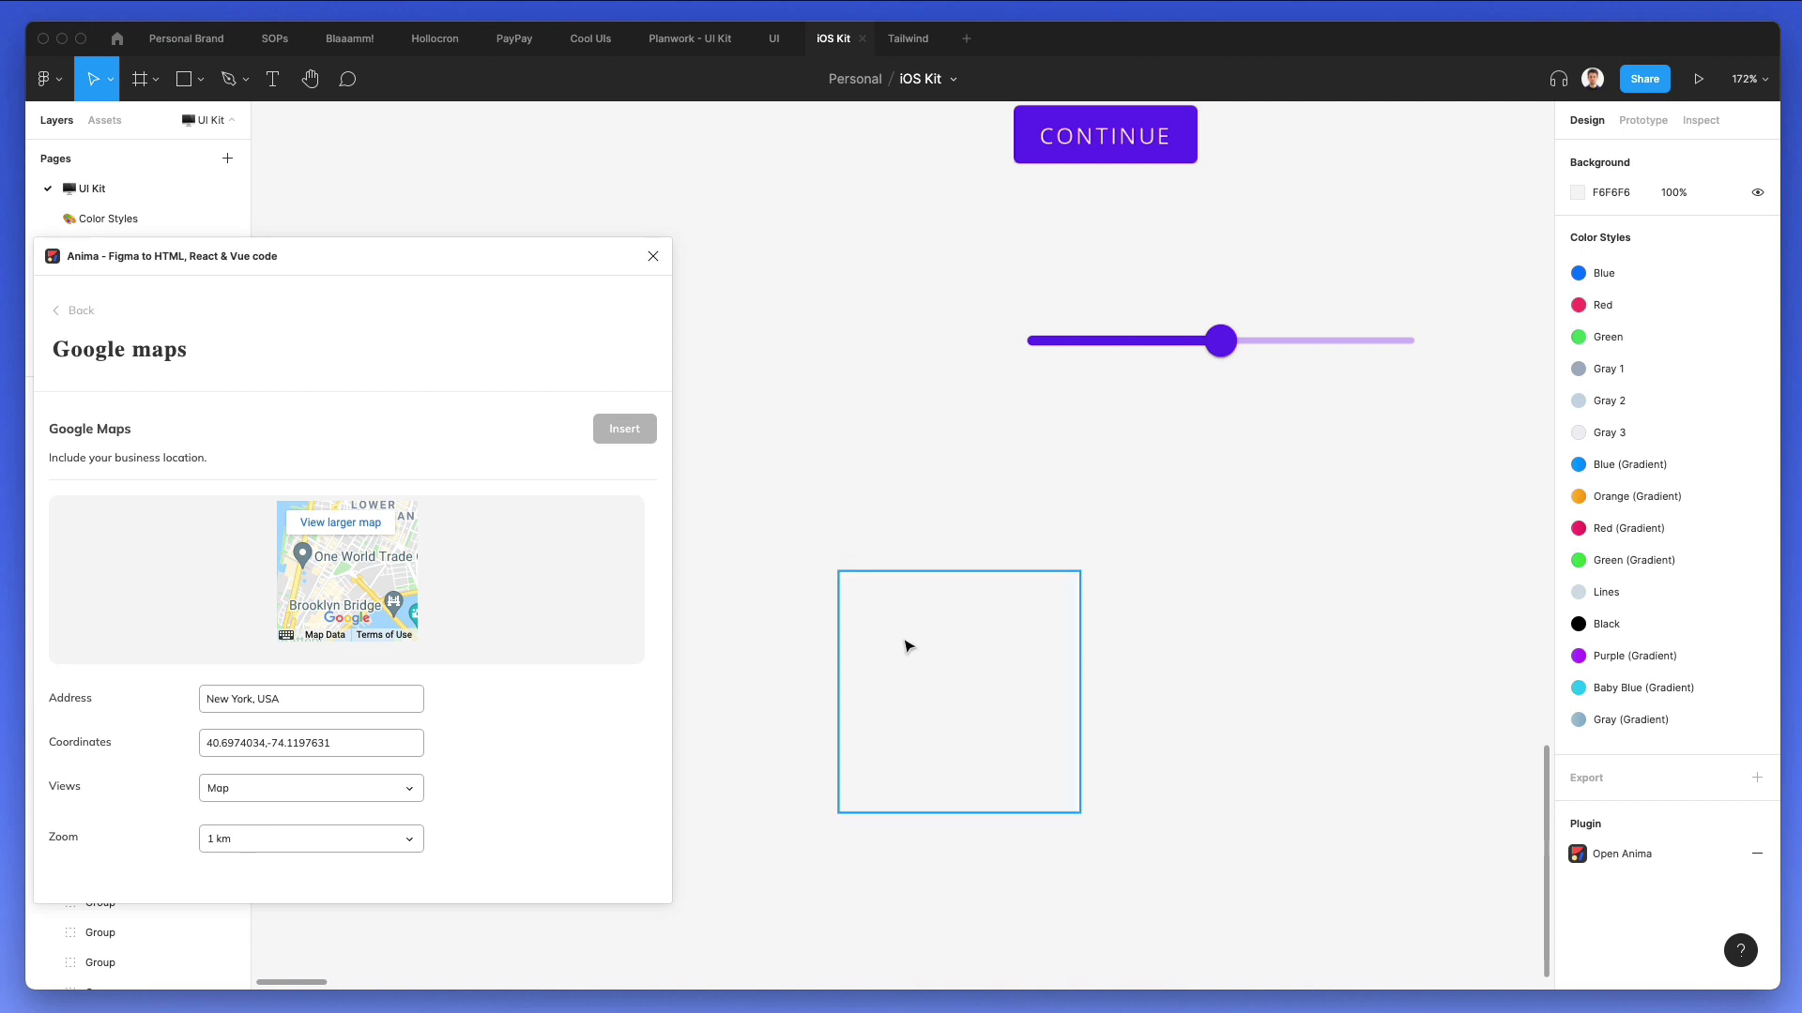
# Select the empty 150×150 frame and apply the Google map via Update, leaving it blank.
pyautogui.click(892, 605)
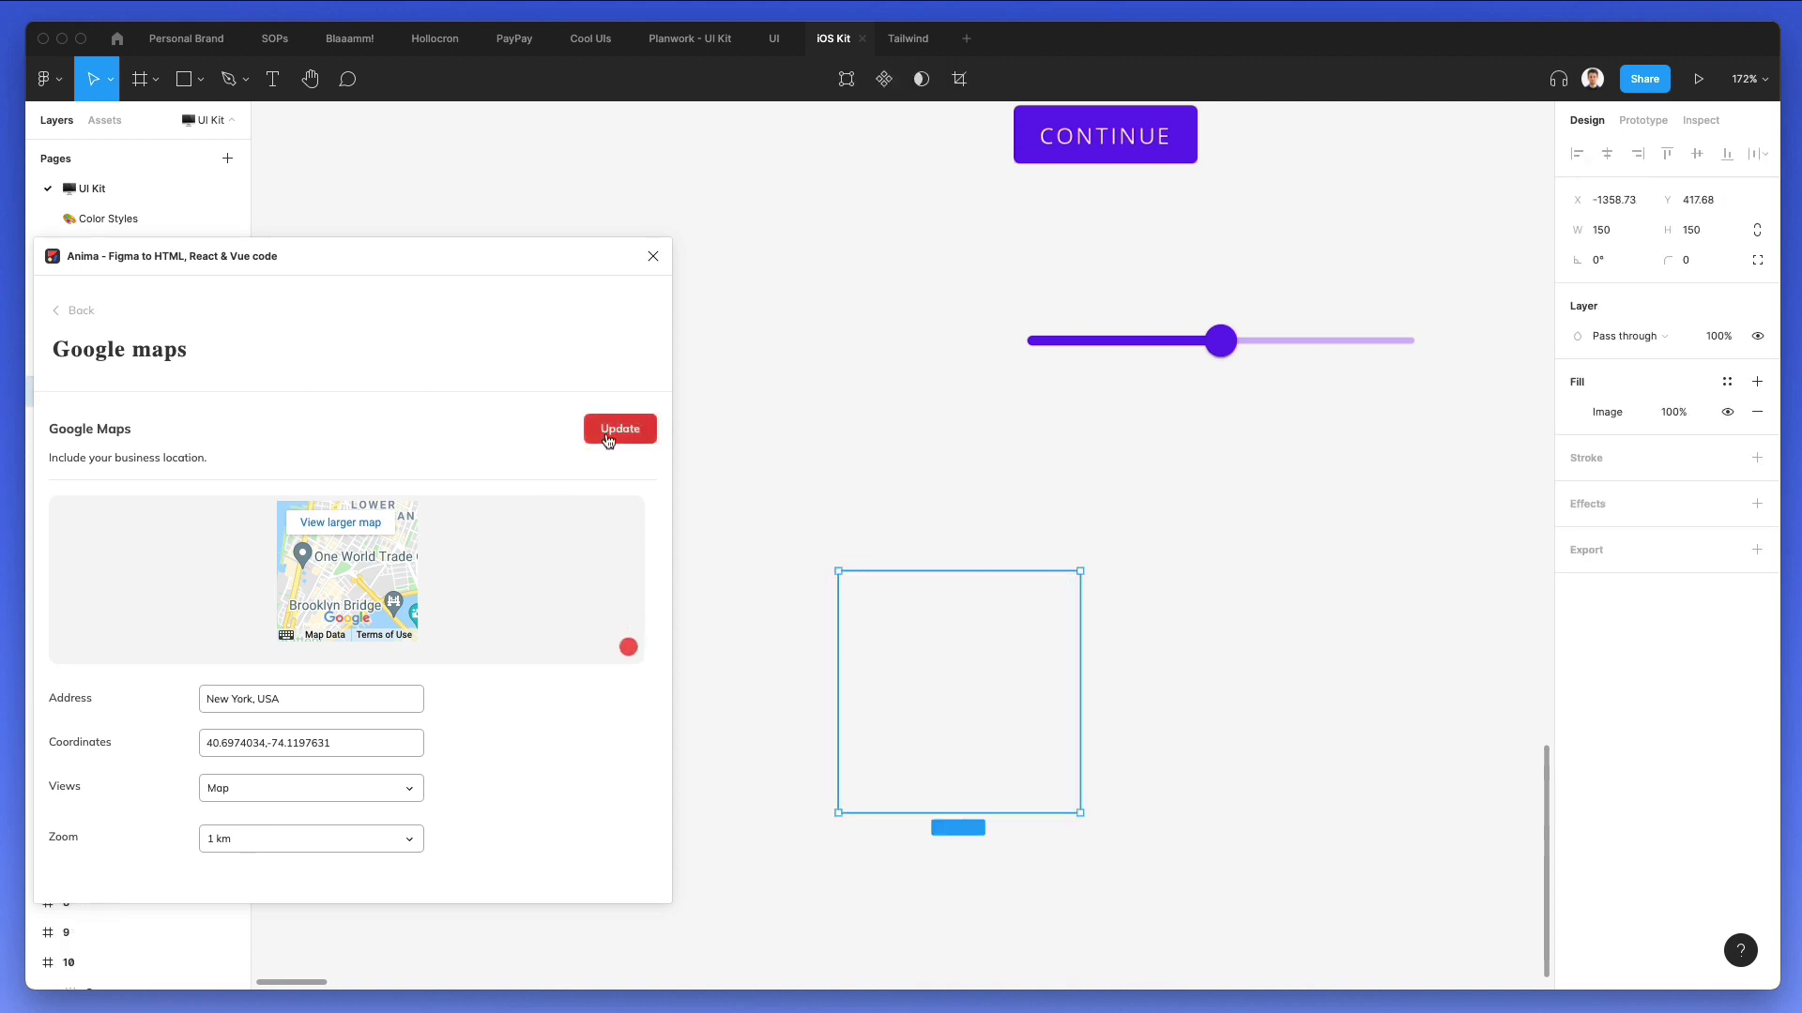
pyautogui.click(609, 434)
pyautogui.click(608, 438)
pyautogui.click(800, 473)
pyautogui.click(969, 652)
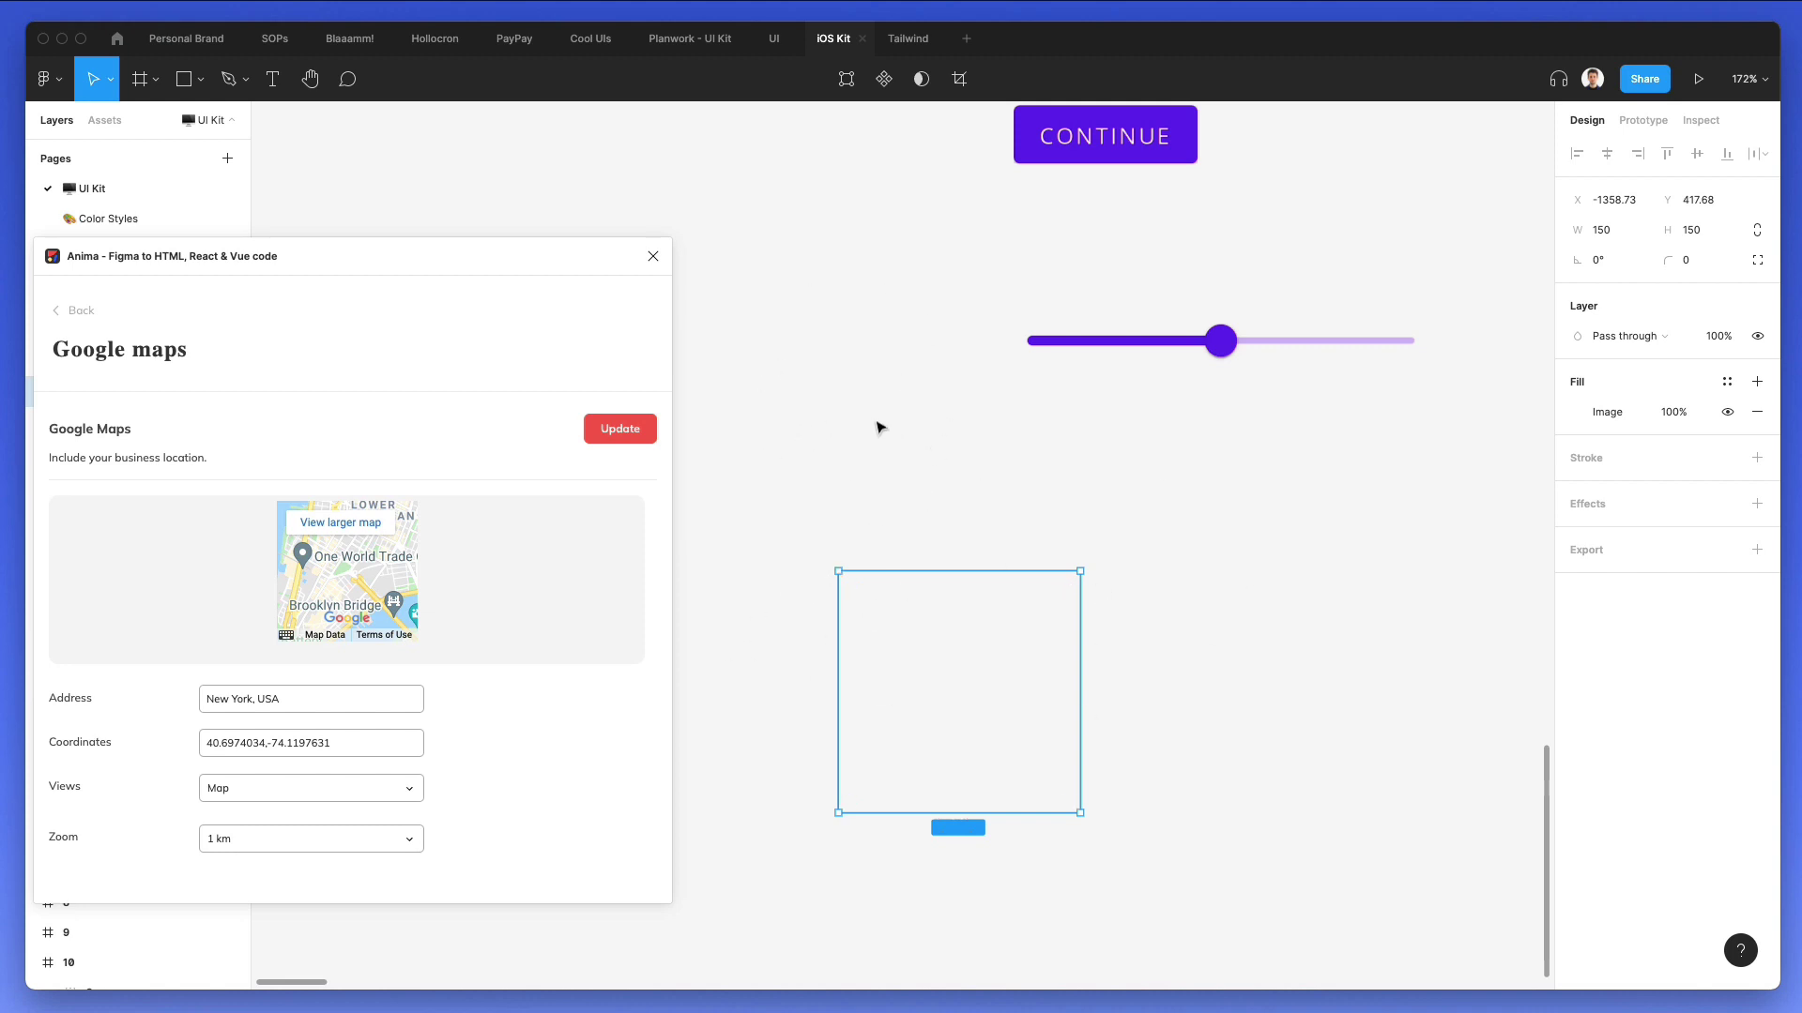
pyautogui.moveTo(511, 263)
pyautogui.mouseDown()
pyautogui.moveTo(618, 251)
pyautogui.moveTo(498, 265)
pyautogui.mouseUp()
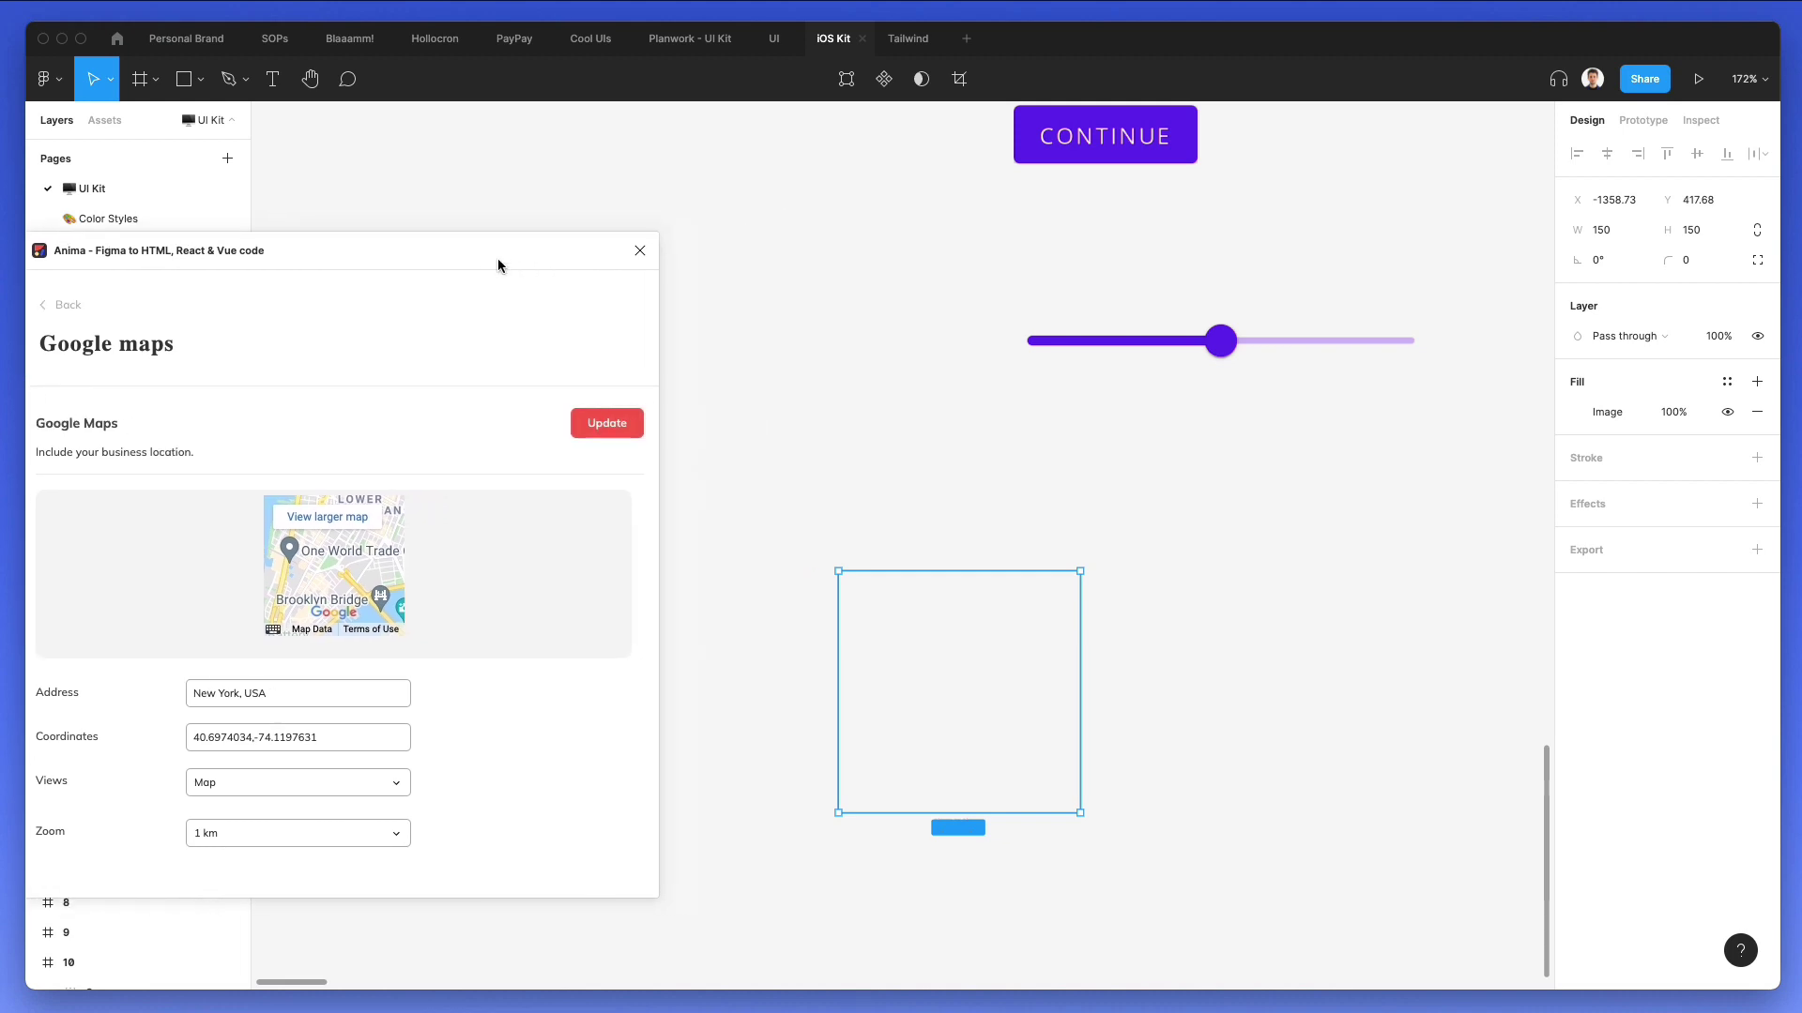
pyautogui.click(882, 488)
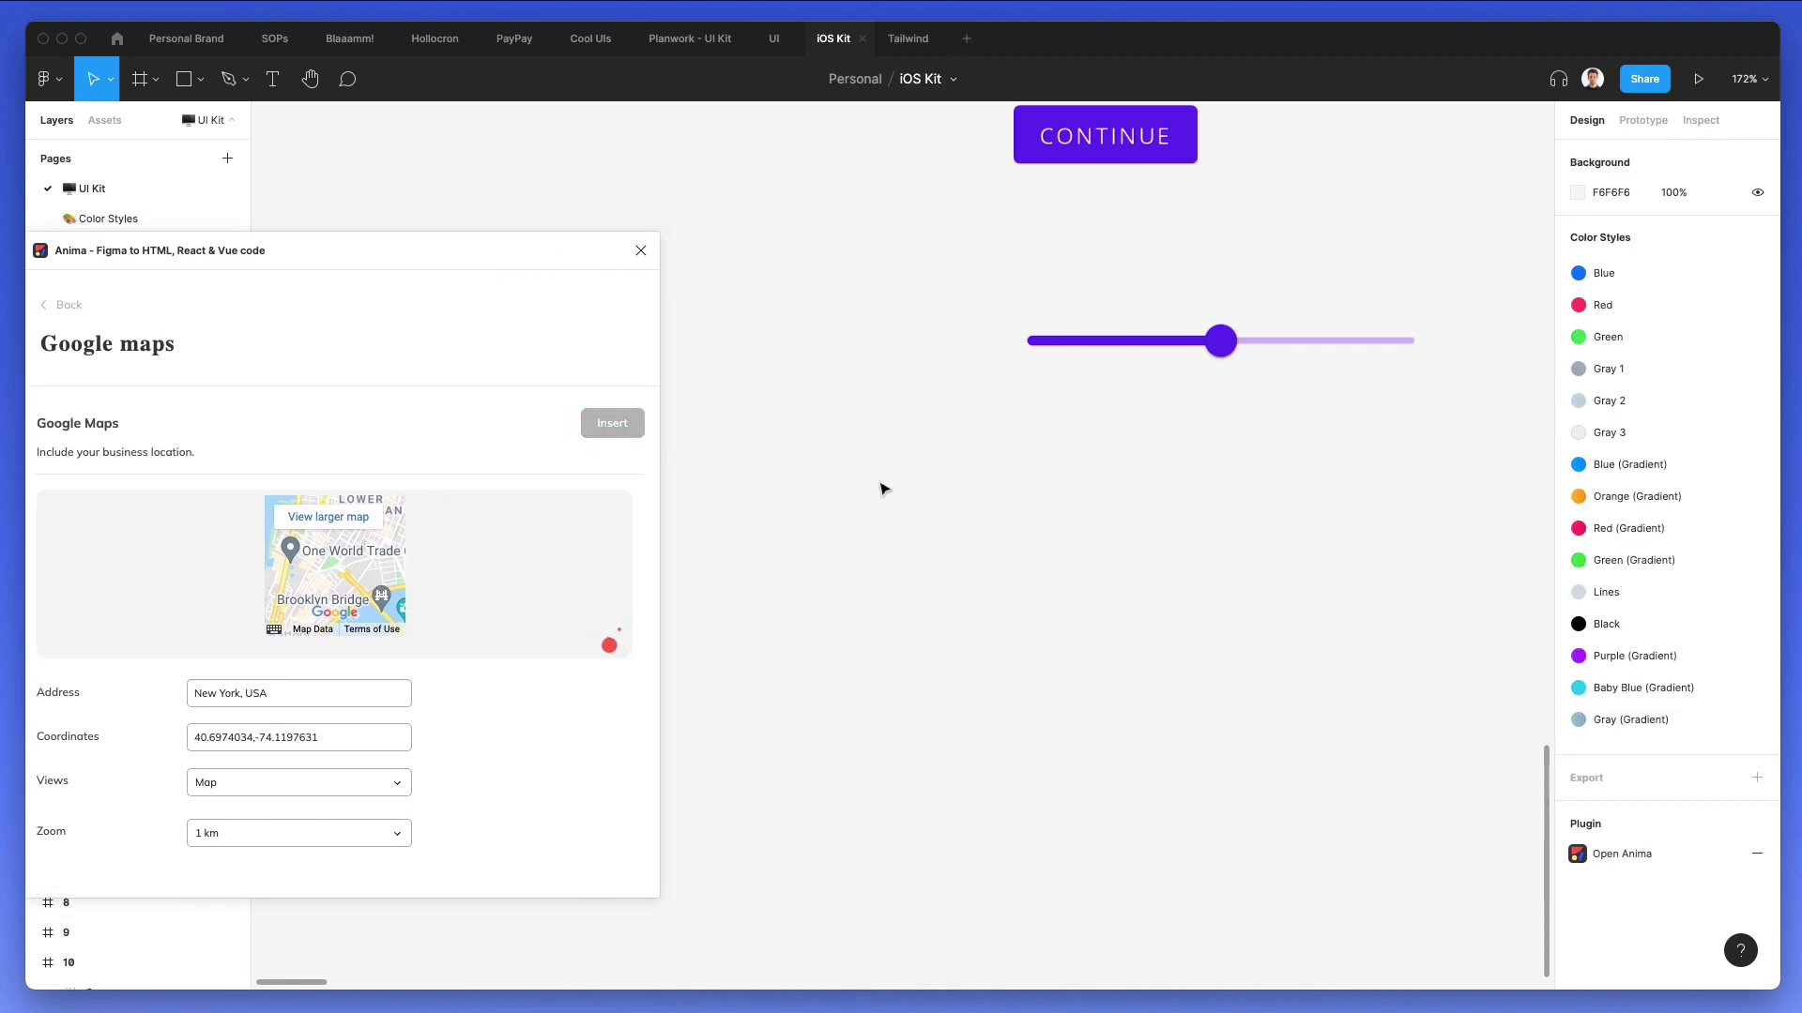
pyautogui.hscroll(-2, 821, 467)
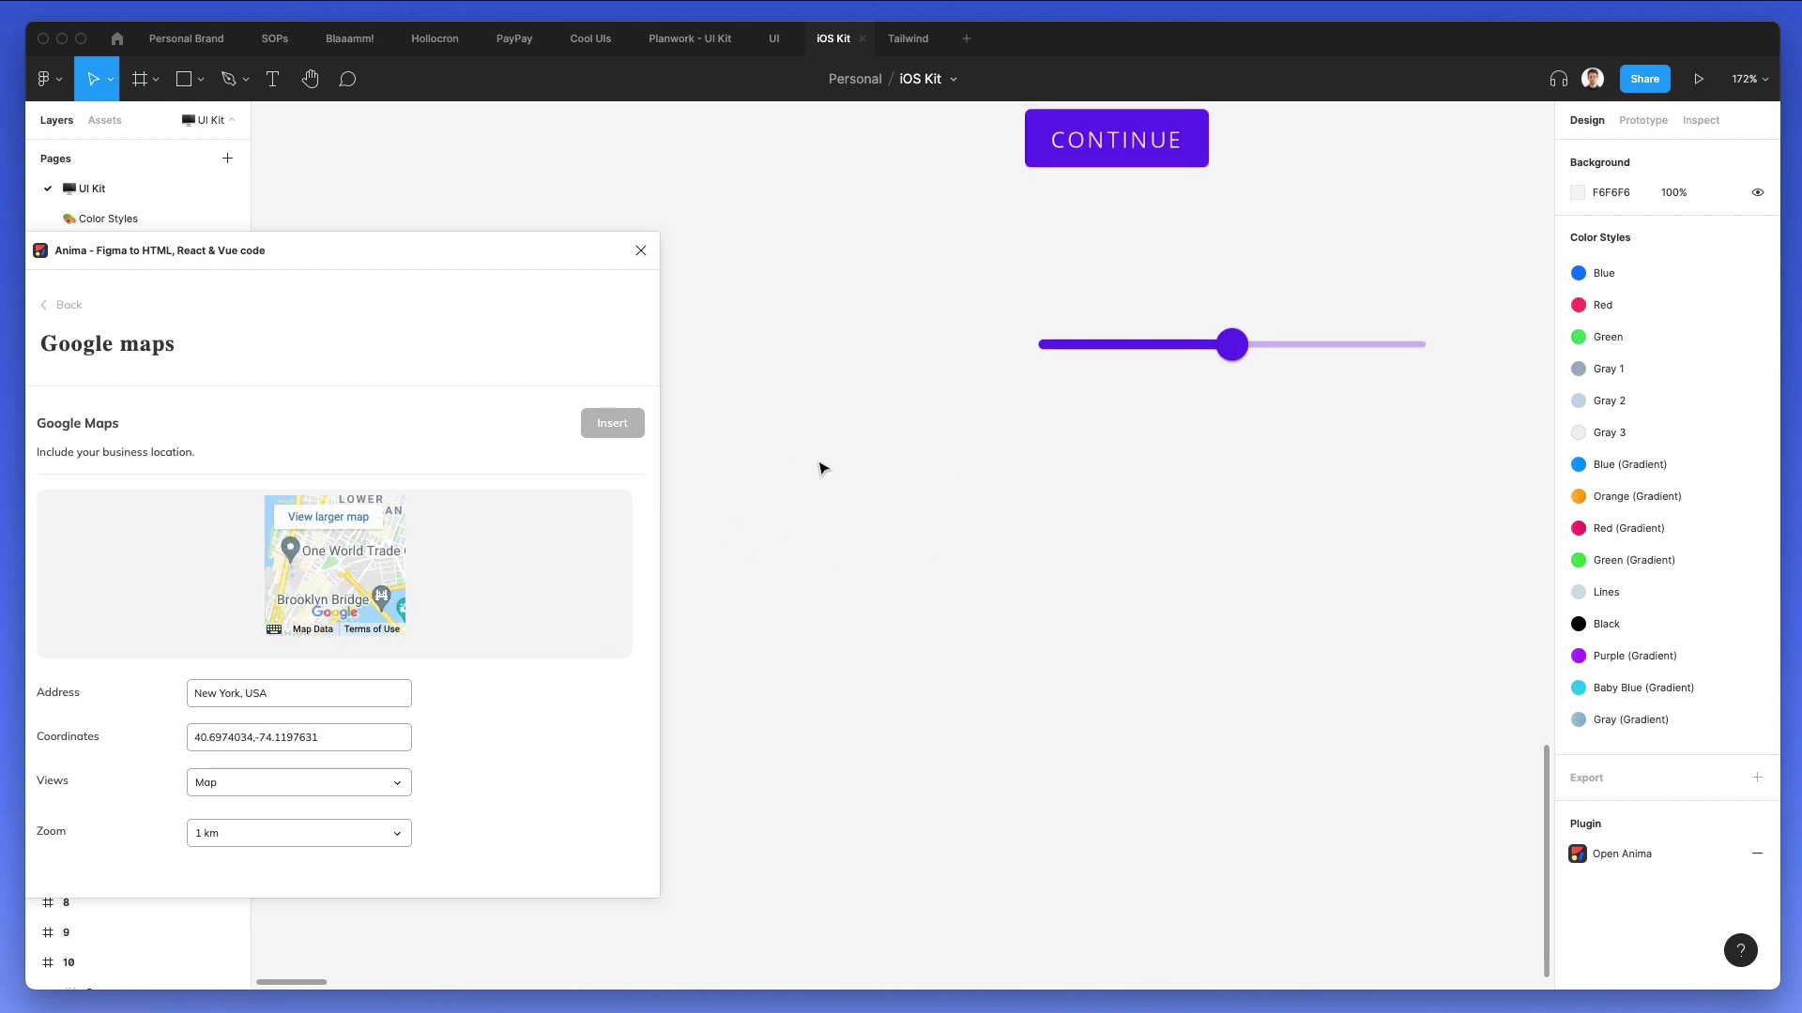